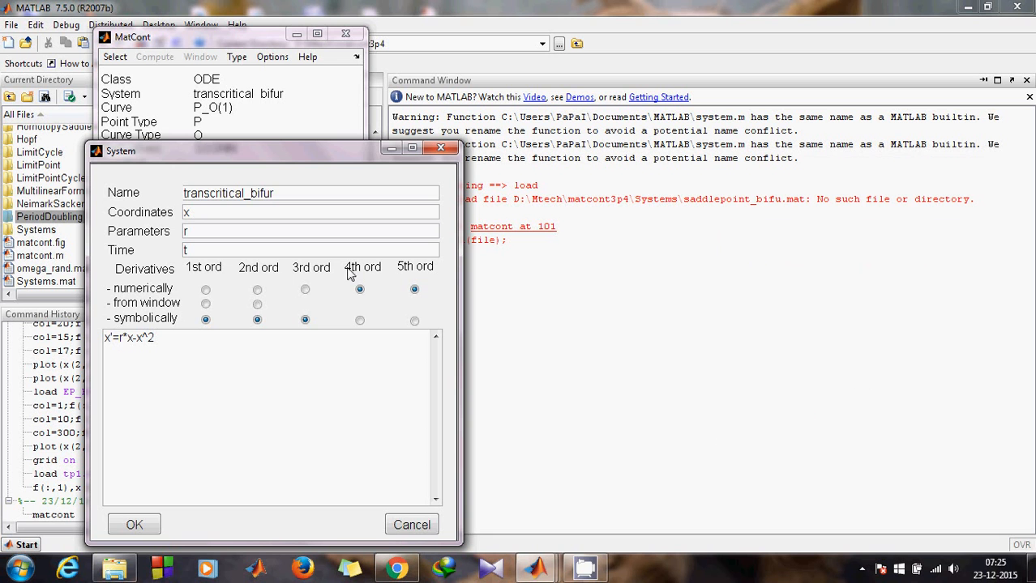
# - Accept the transcritical_bifur system and set the initial point type to Point
pyautogui.click(134, 525)
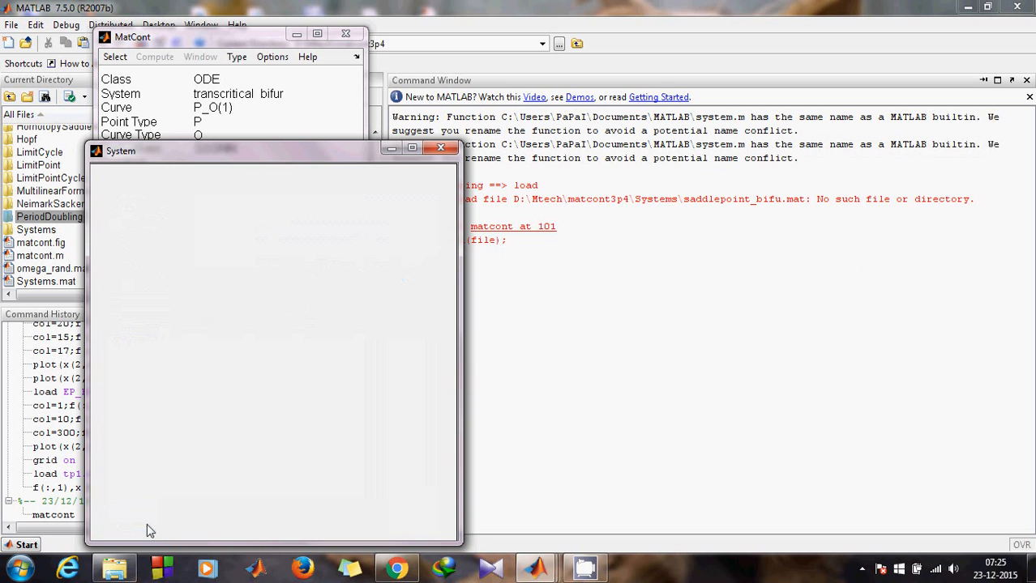
pyautogui.click(237, 57)
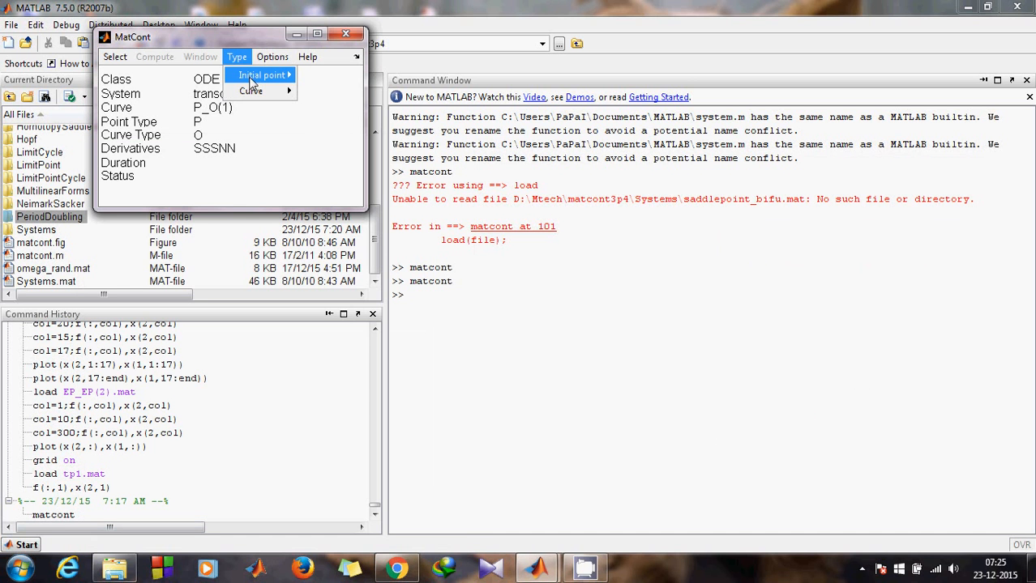
pyautogui.click(252, 77)
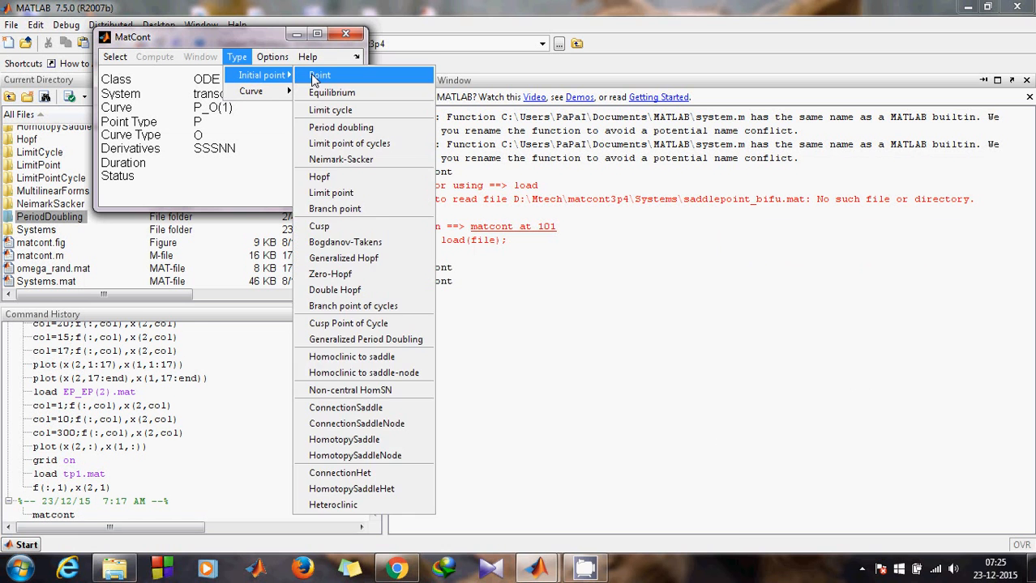
pyautogui.click(315, 77)
pyautogui.moveTo(406, 404); pyautogui.dragTo(274, 243)
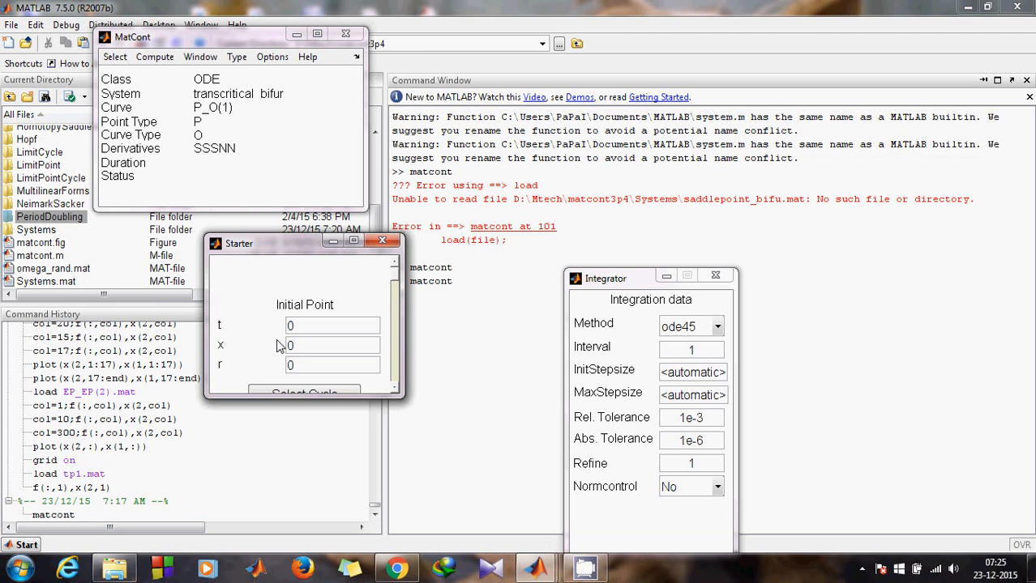
pyautogui.click(316, 349)
# - Set the starting point to x = 0.1 with parameter r = 2
pyautogui.write('.1')
pyautogui.click(315, 366)
pyautogui.press('BackSpace')
pyautogui.write('2')
# - Set the ode45 integration interval to 100
pyautogui.click(705, 351)
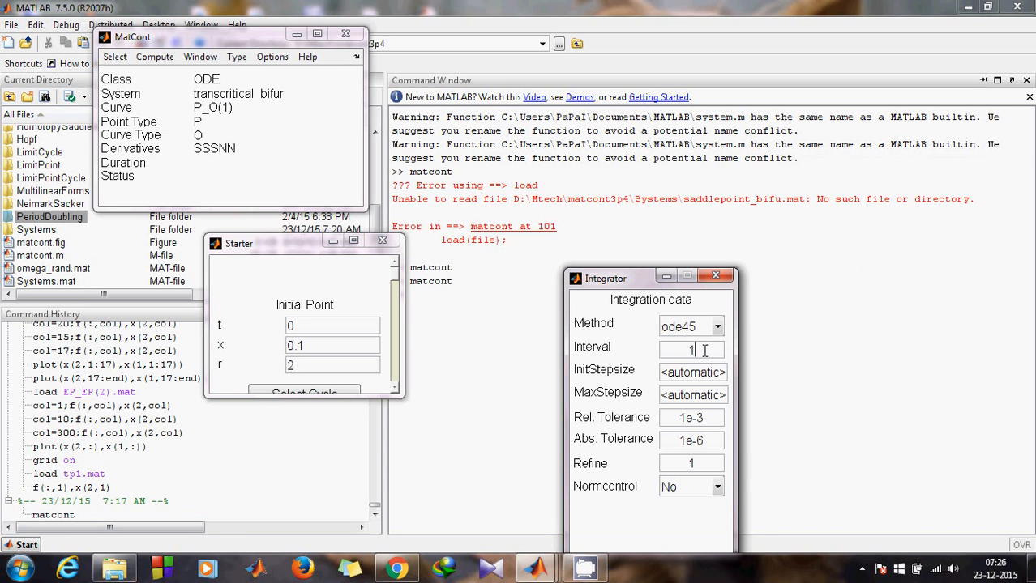
pyautogui.write('00')
pyautogui.click(200, 84)
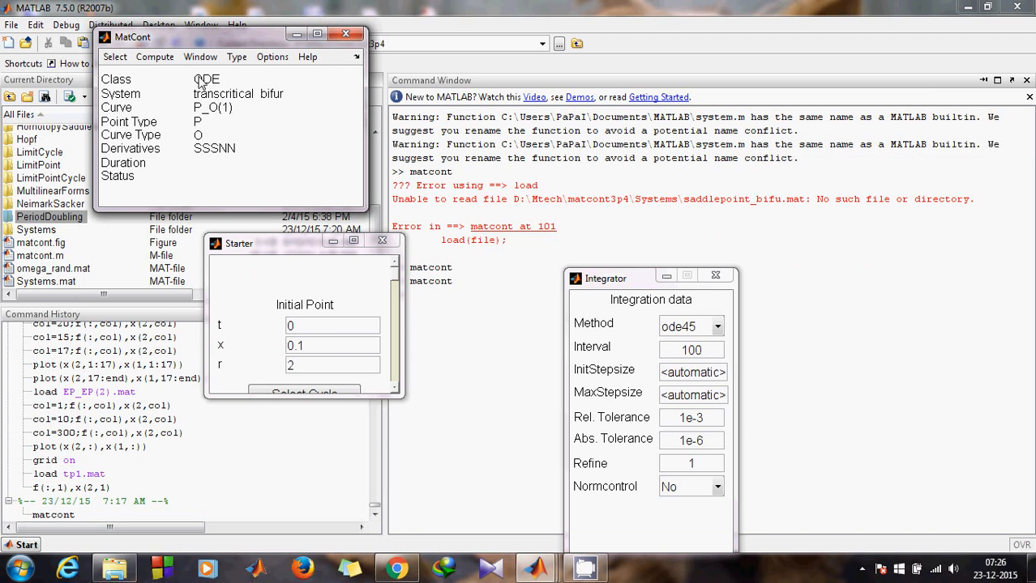
pyautogui.click(200, 59)
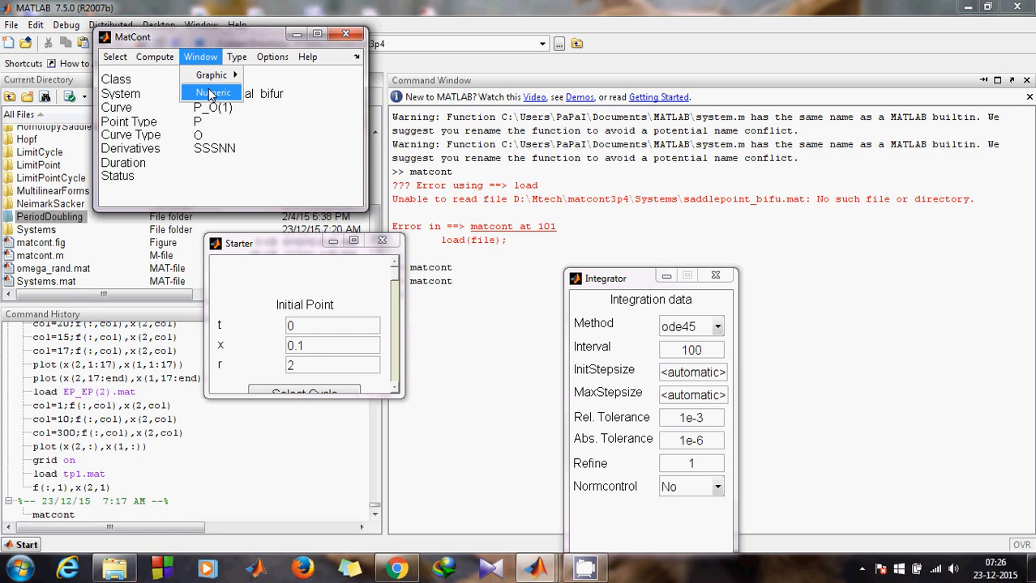
# - Open the Numeric window and a 2D plot with time t against x on the axes
pyautogui.click(210, 94)
pyautogui.click(200, 57)
pyautogui.moveTo(217, 75)
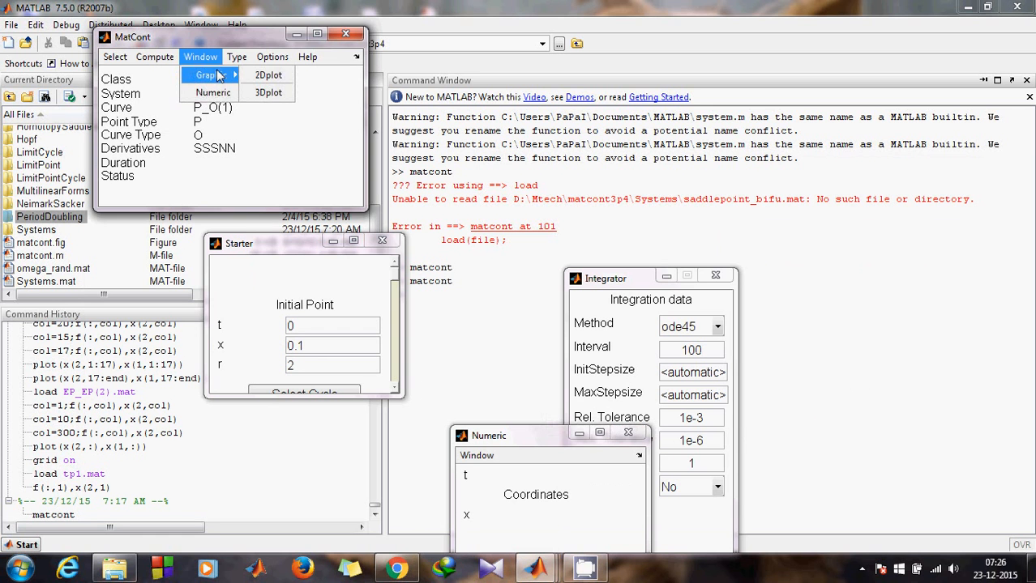
pyautogui.click(268, 74)
pyautogui.moveTo(785, 37); pyautogui.dragTo(705, 20)
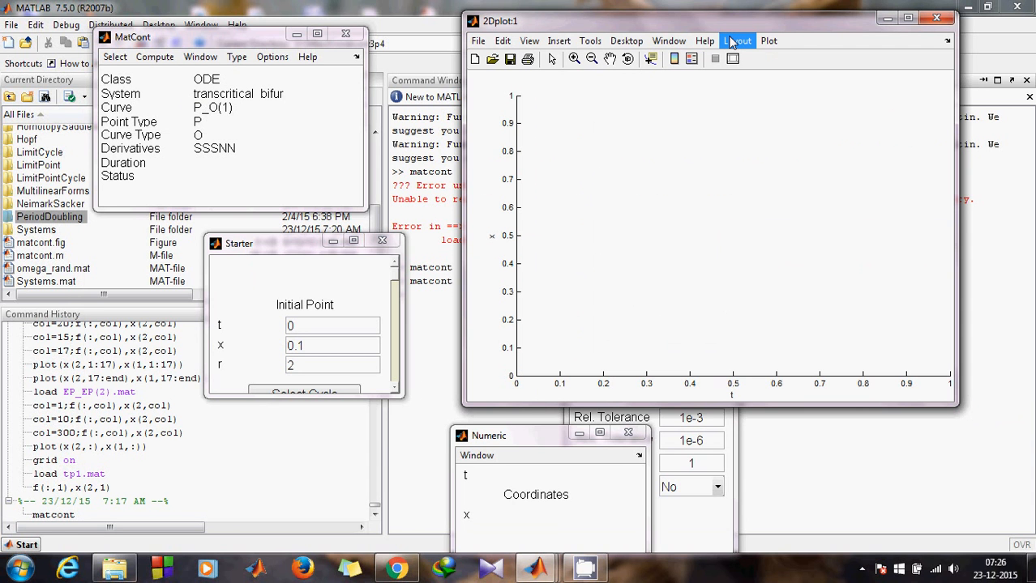
pyautogui.click(731, 42)
pyautogui.click(758, 62)
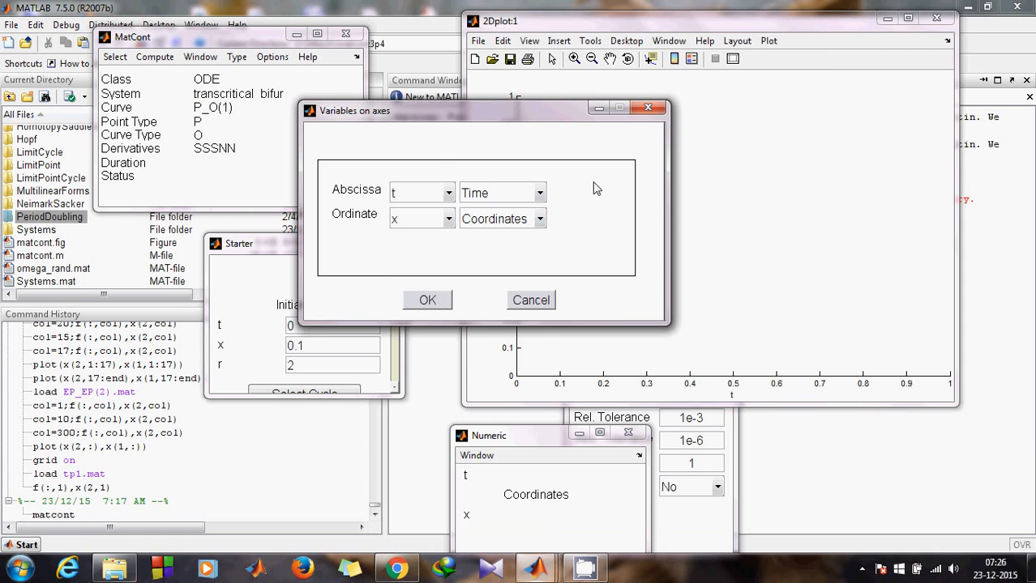
pyautogui.click(430, 300)
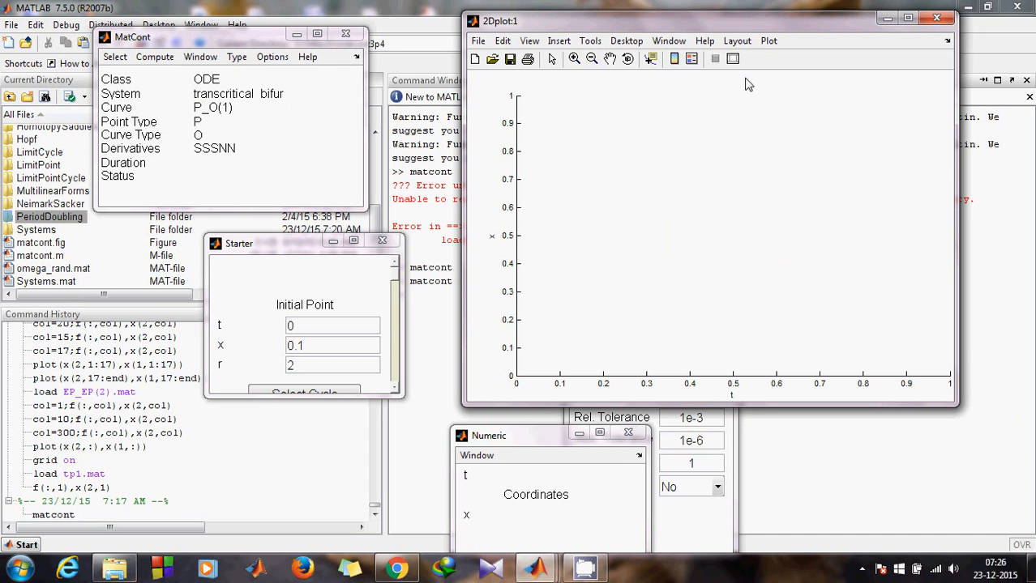
# - Set the 2D plot's abscissa range from -20 to 20
pyautogui.click(130, 159)
pyautogui.press('BackSpace')
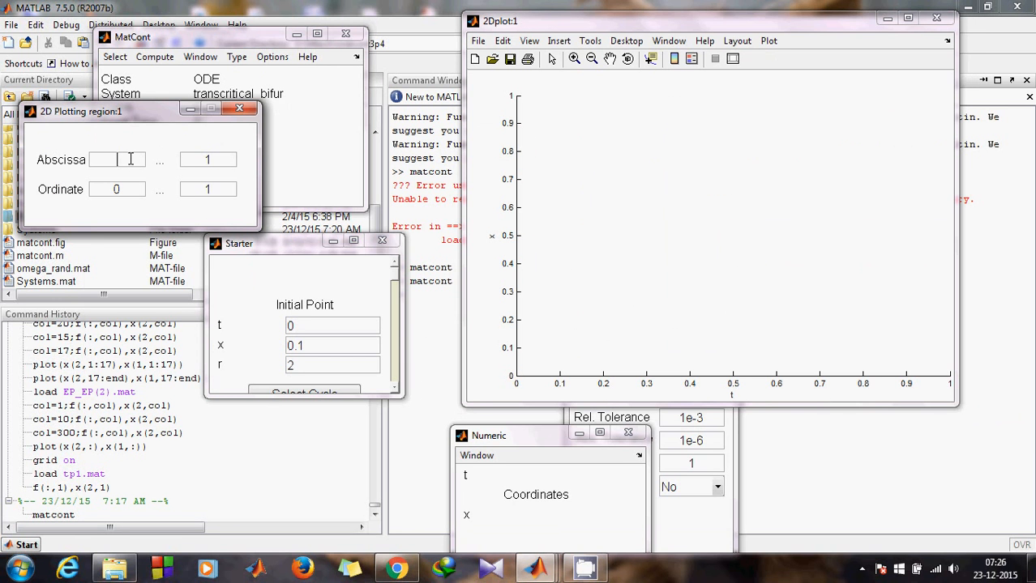
pyautogui.write('-20')
pyautogui.click(224, 155)
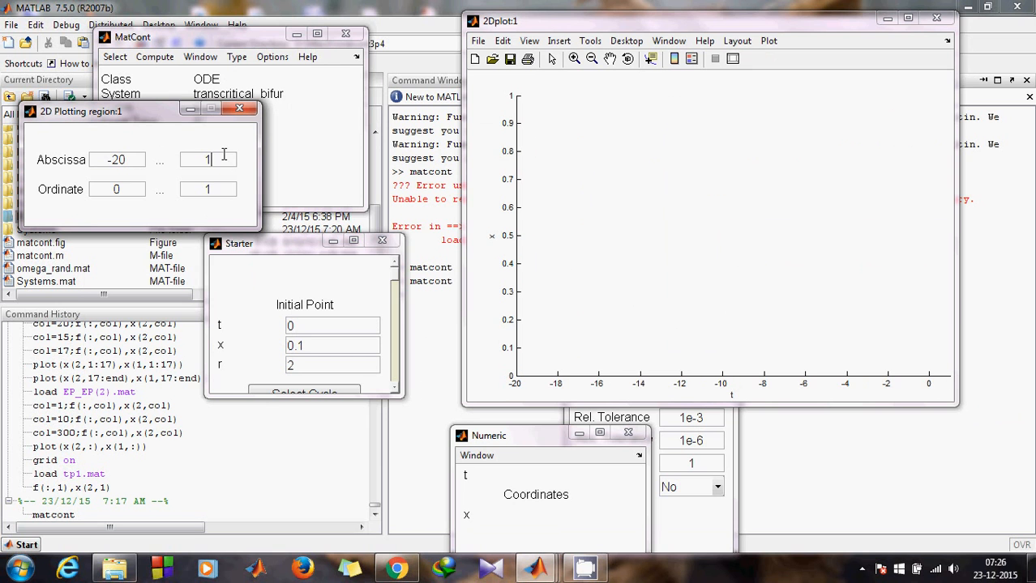
pyautogui.press('BackSpace')
pyautogui.write('20')
# - Set the ordinate range from -30 to 30 and close the plotting region dialog
pyautogui.click(129, 184)
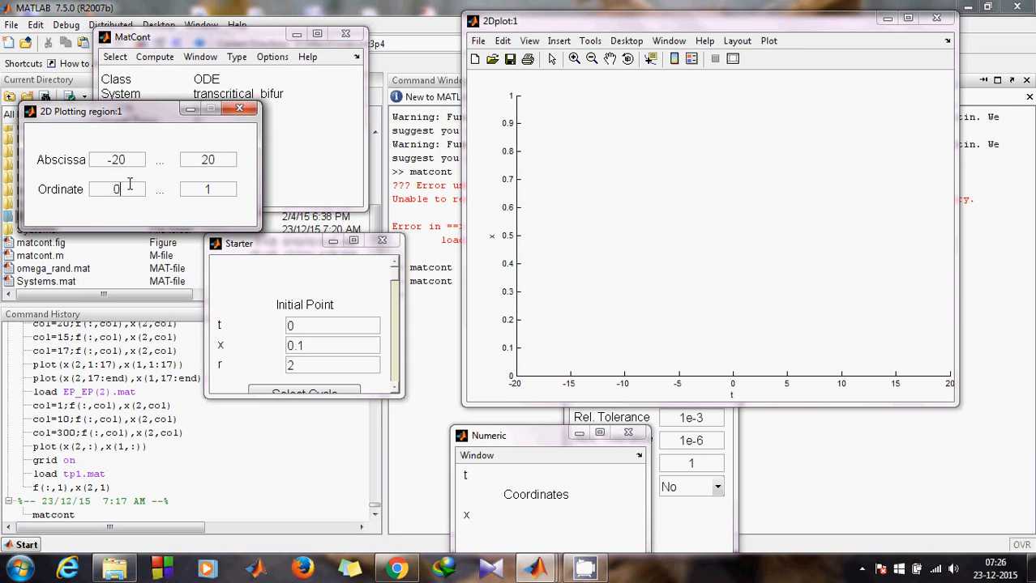
pyautogui.press('BackSpace')
pyautogui.write('-30')
pyautogui.click(227, 189)
pyautogui.press('BackSpace')
pyautogui.write('30')
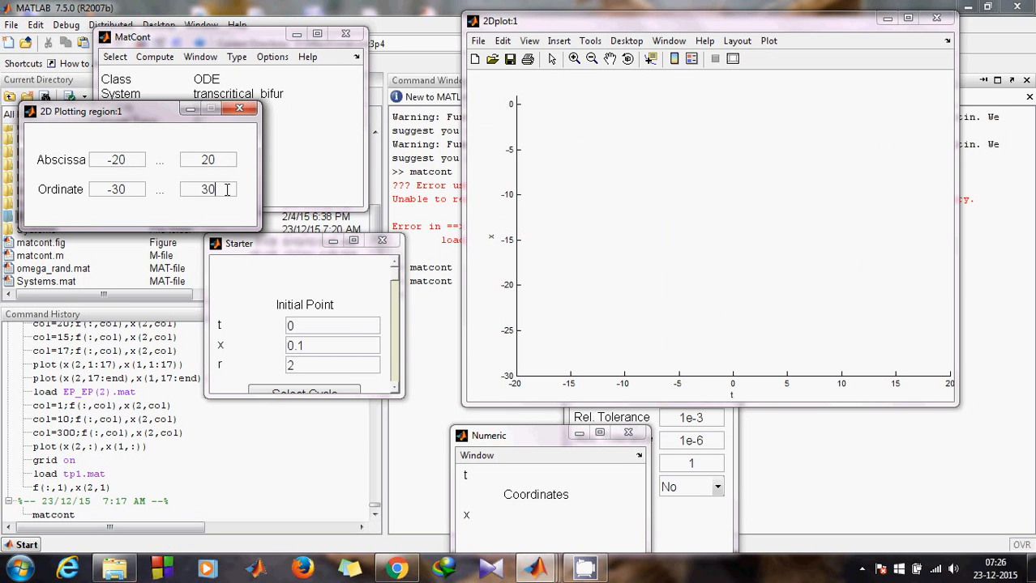
pyautogui.press('Return')
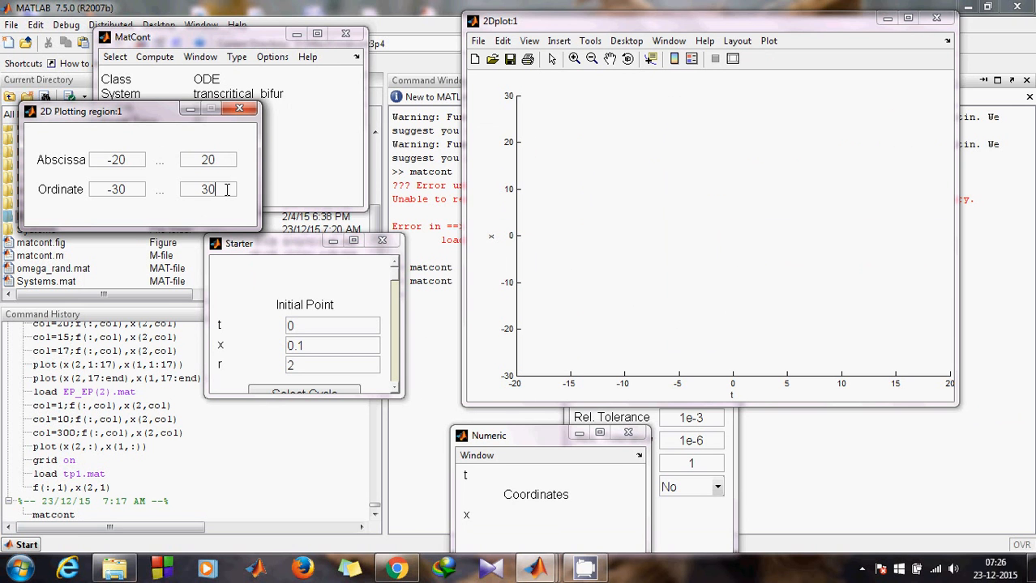
pyautogui.click(242, 111)
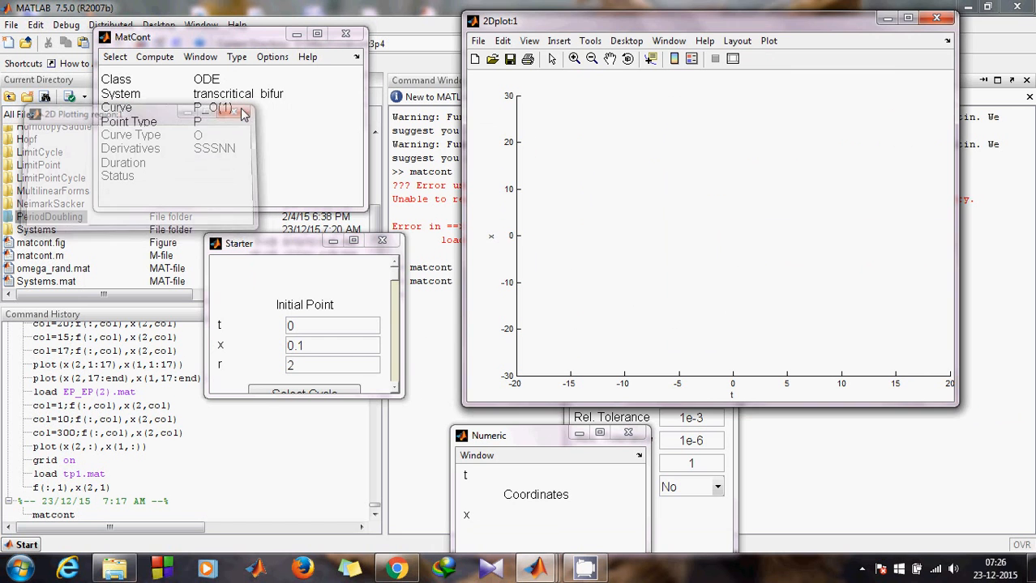
# - Integrate forward so x rises from 0.1 and settles near 2 at t = 100
pyautogui.click(284, 274)
pyautogui.click(678, 510)
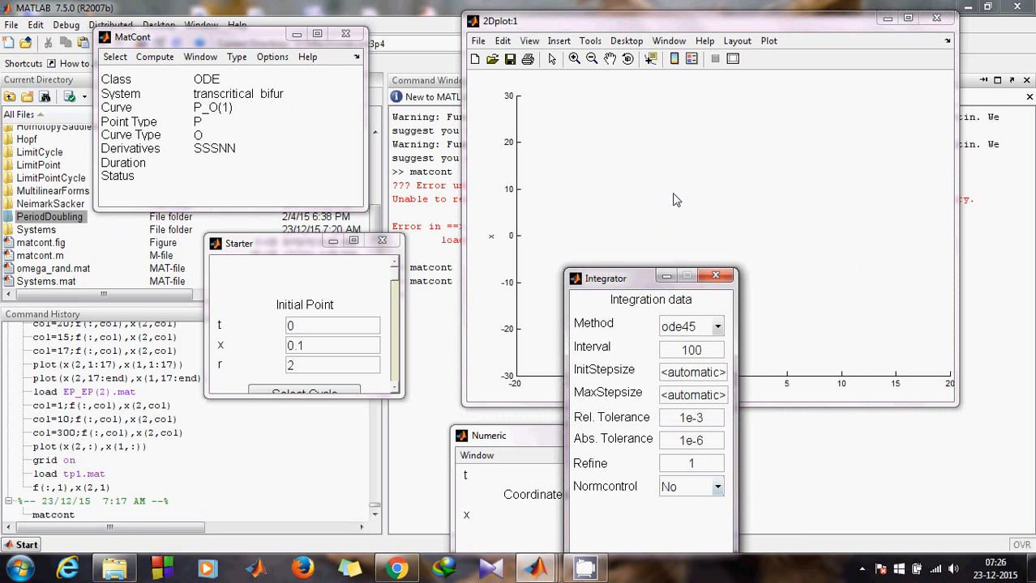
pyautogui.click(695, 27)
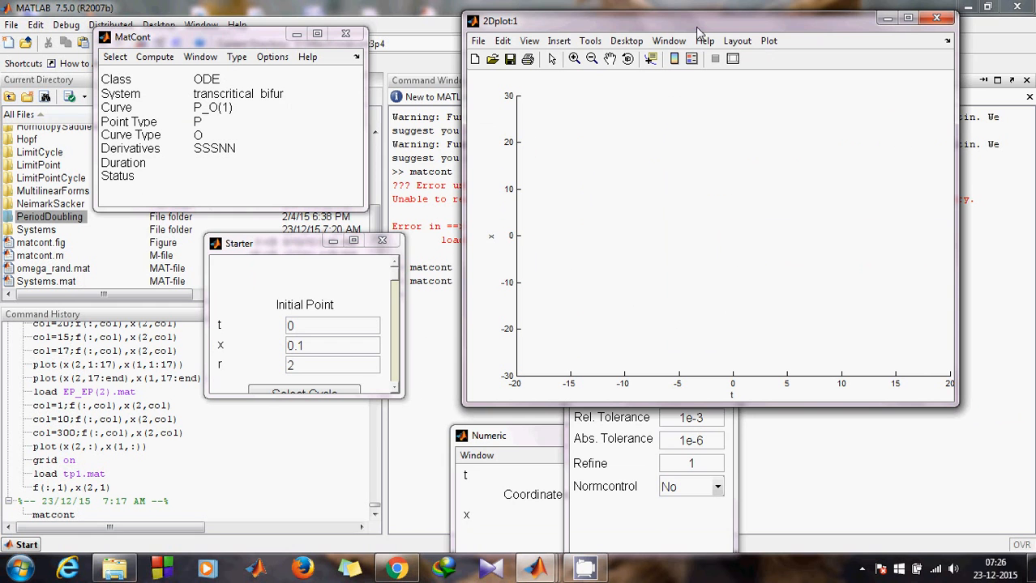
pyautogui.click(166, 152)
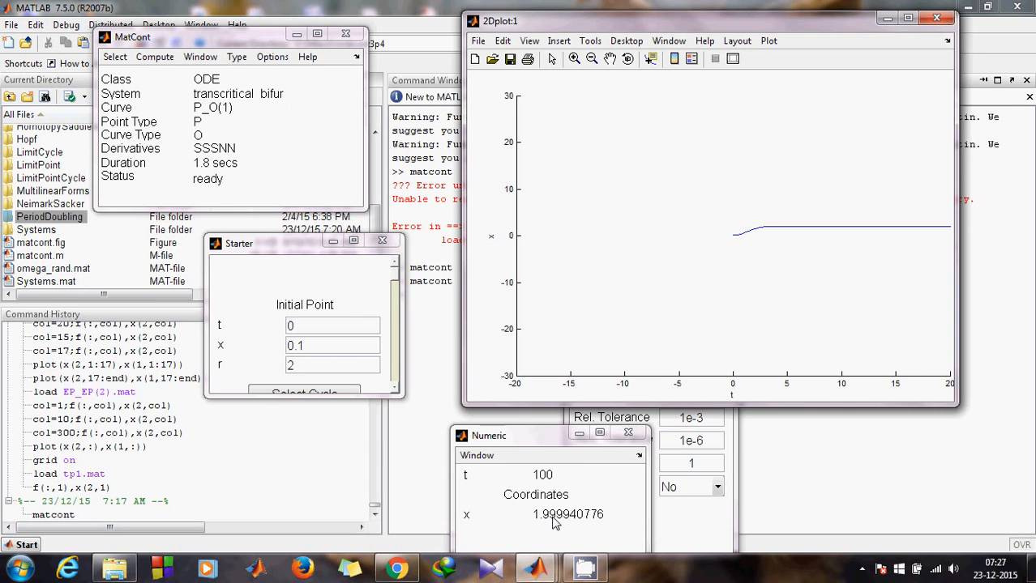
pyautogui.moveTo(464, 435); pyautogui.dragTo(116, 274)
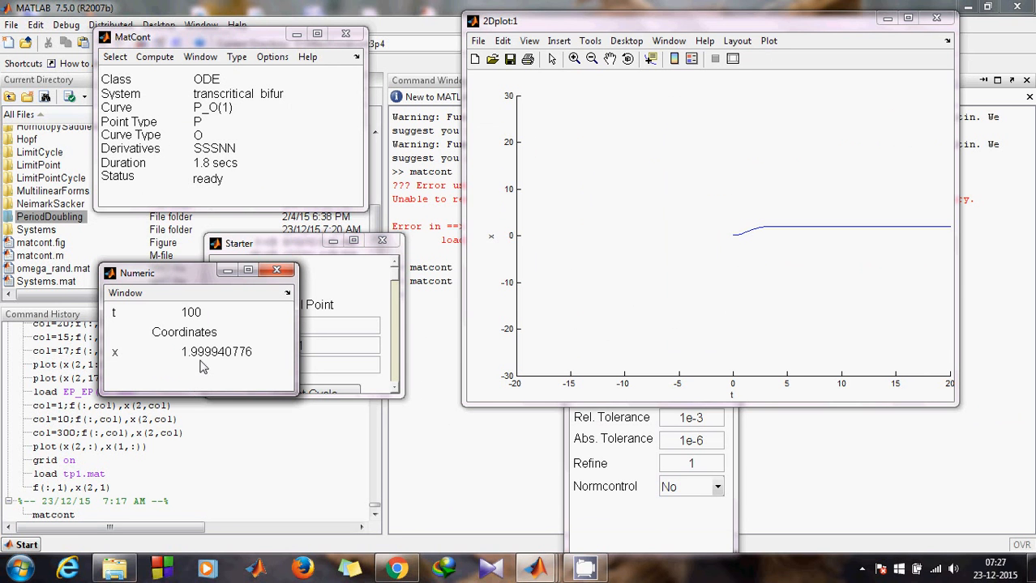
pyautogui.click(153, 60)
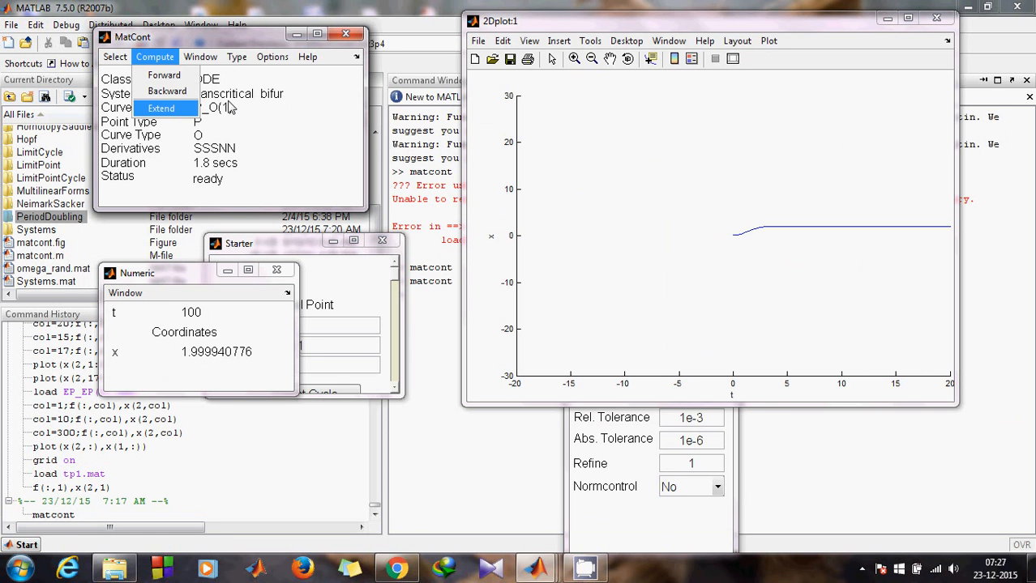
pyautogui.click(227, 102)
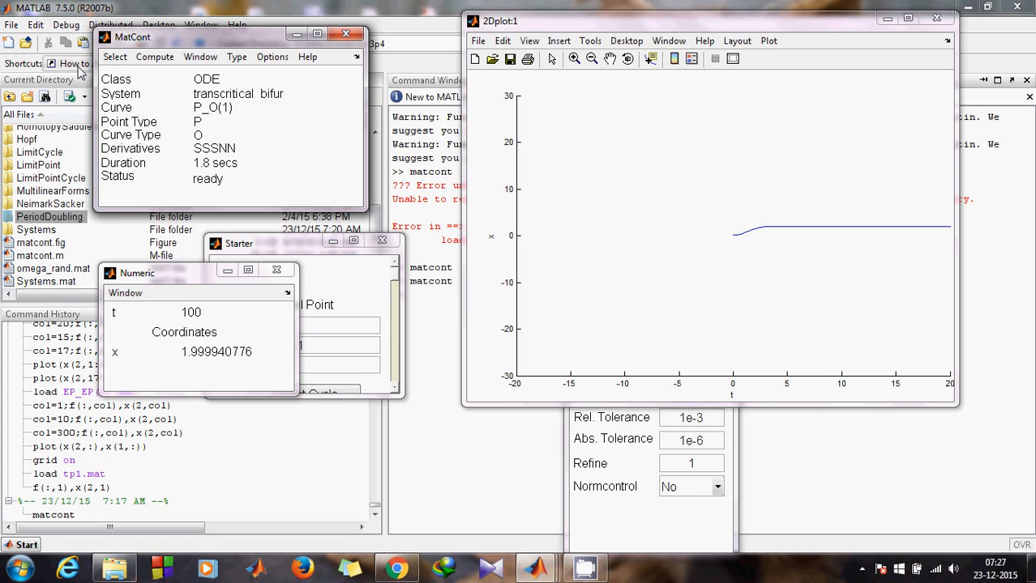
# - Select orbit point 99, the last point (x = 1.9999408, t = 100), as the new initial point
pyautogui.click(114, 57)
pyautogui.click(136, 132)
pyautogui.click(86, 99)
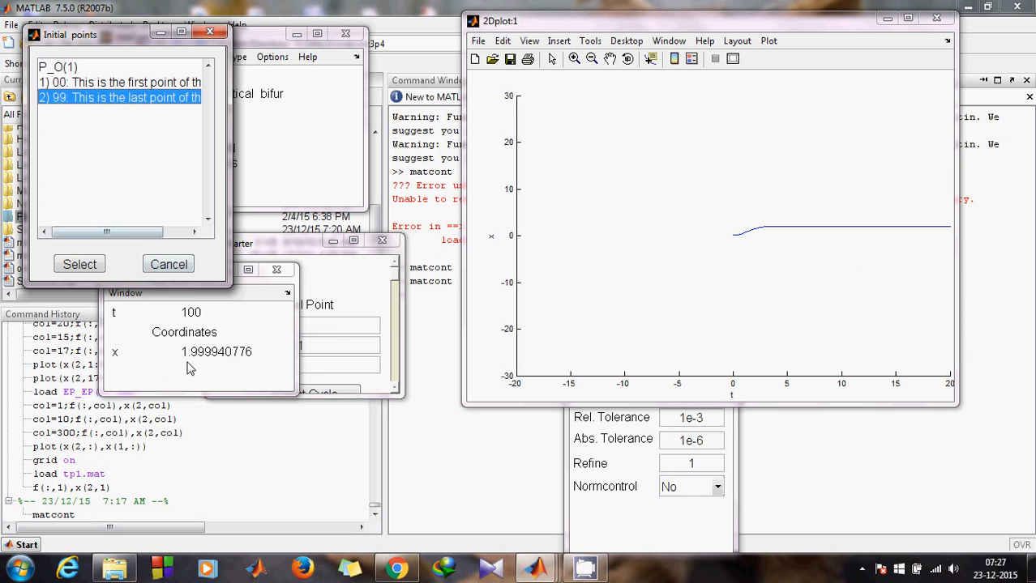
pyautogui.click(85, 270)
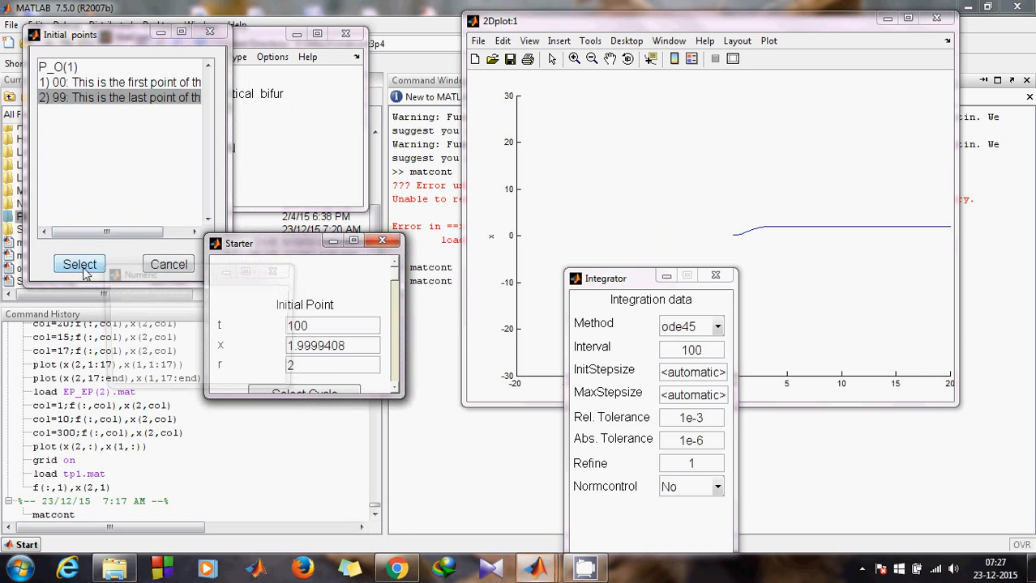
pyautogui.click(282, 255)
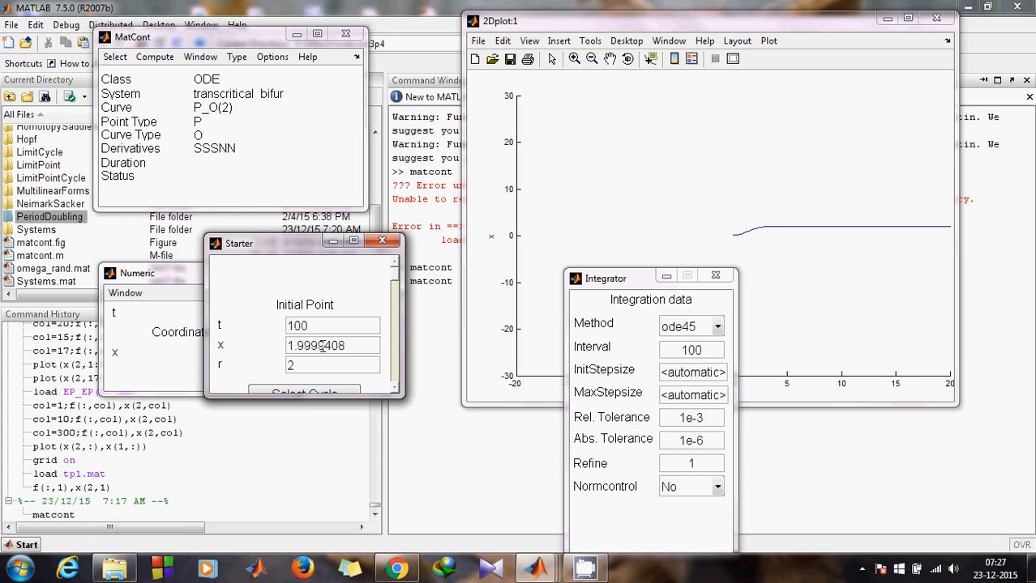
pyautogui.click(216, 74)
pyautogui.click(220, 60)
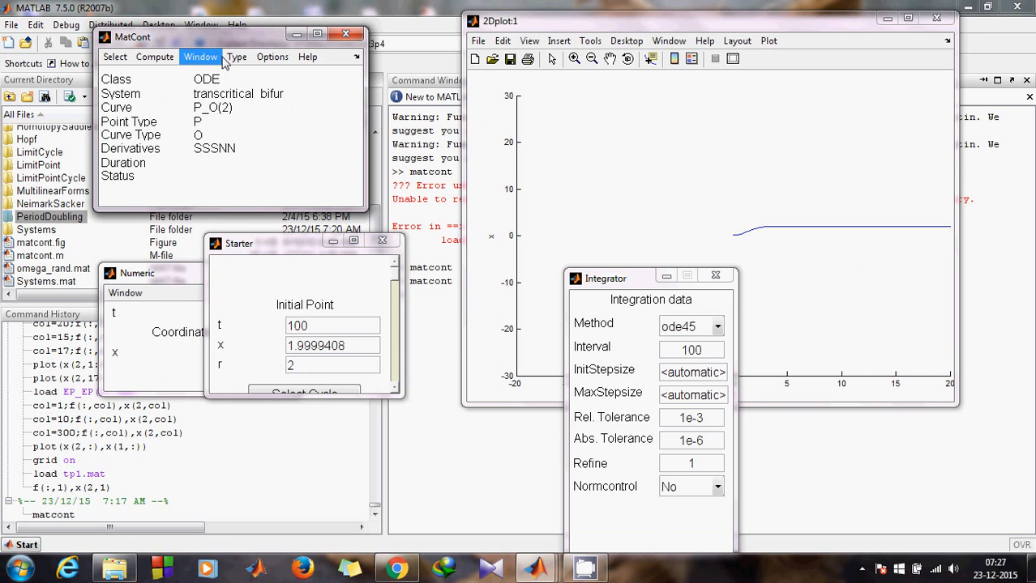
# - Change the initial point type to Equilibrium and make r the free parameter
pyautogui.moveTo(249, 75)
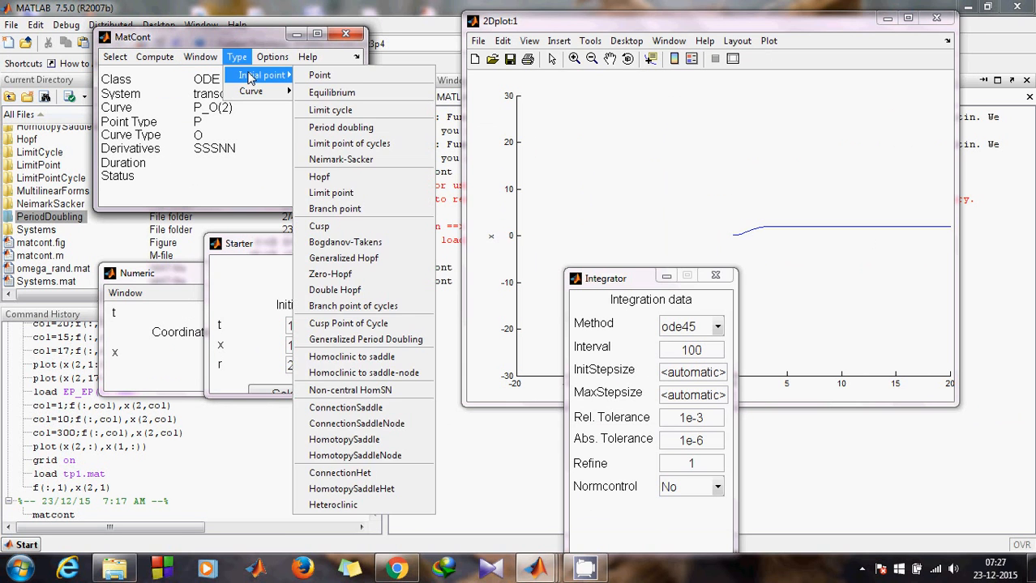
pyautogui.click(318, 92)
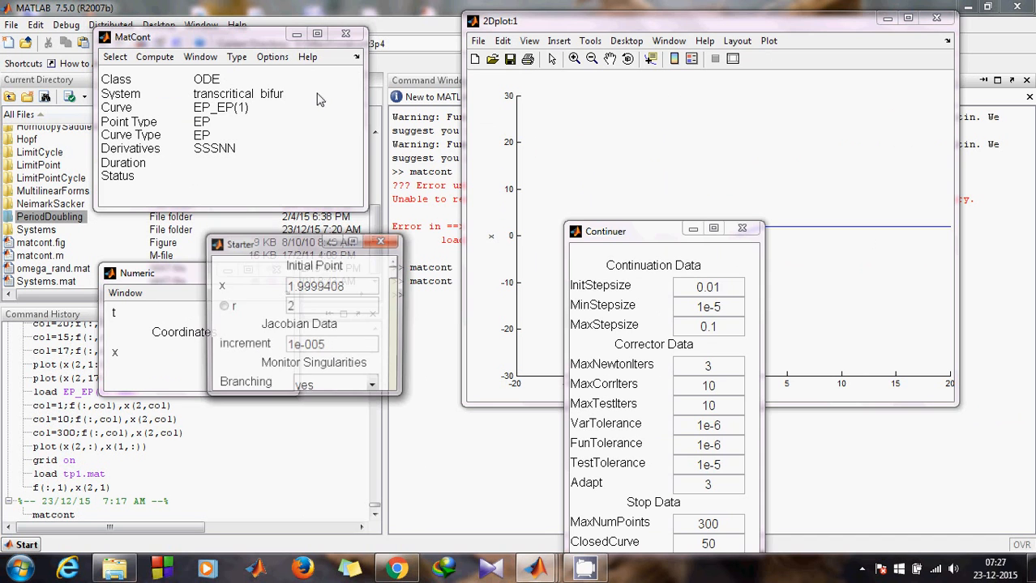
pyautogui.click(251, 256)
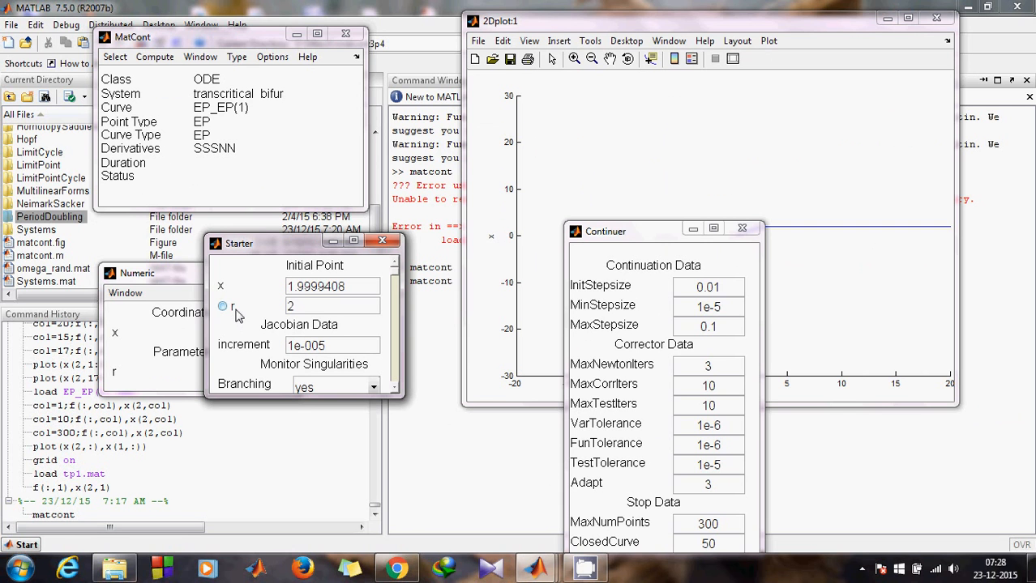
pyautogui.click(231, 309)
pyautogui.click(638, 24)
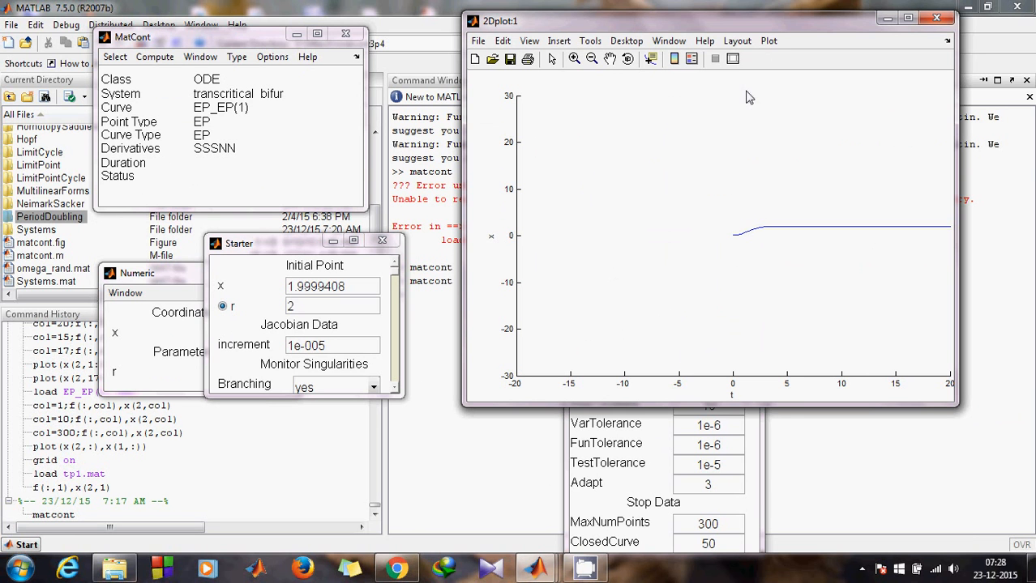
# - Put parameter r on the 2D plot's abscissa, keeping x as the ordinate
pyautogui.click(744, 41)
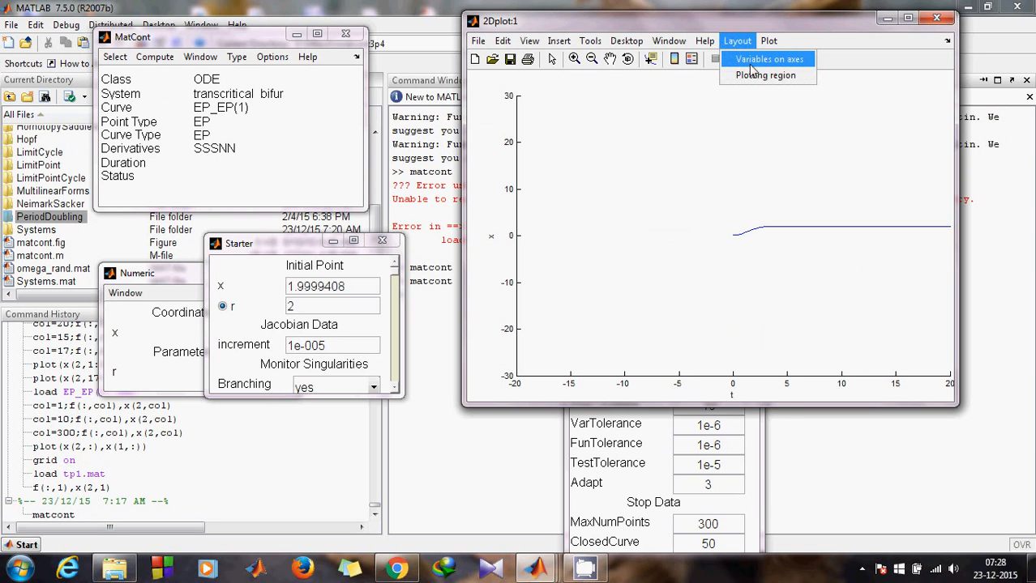
pyautogui.click(752, 60)
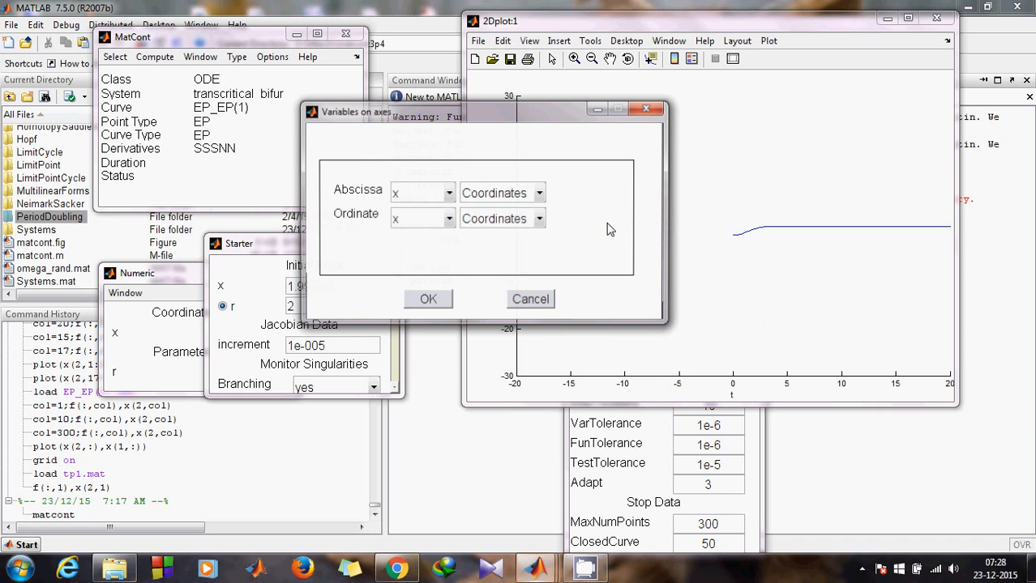
pyautogui.click(508, 199)
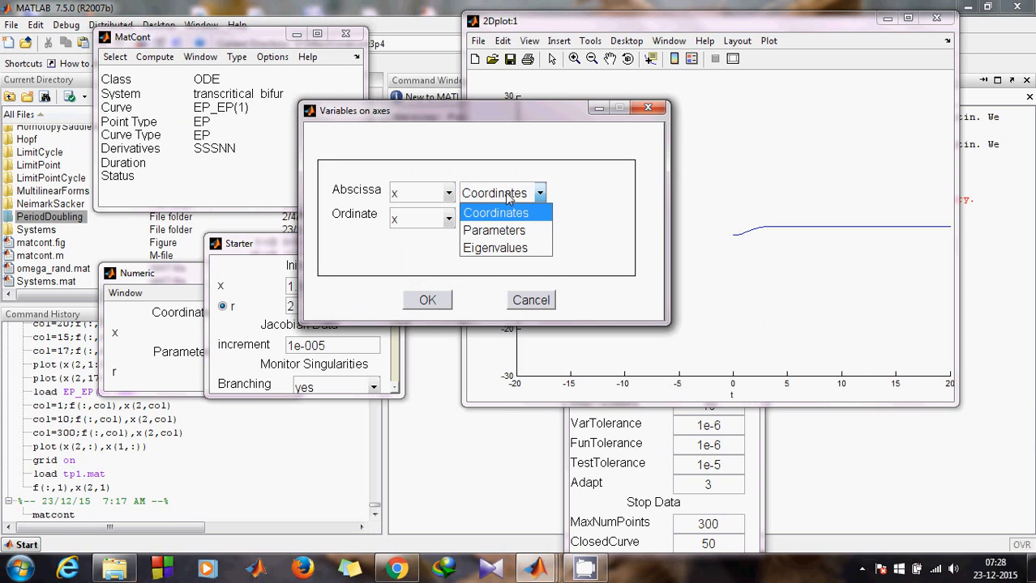
pyautogui.click(494, 230)
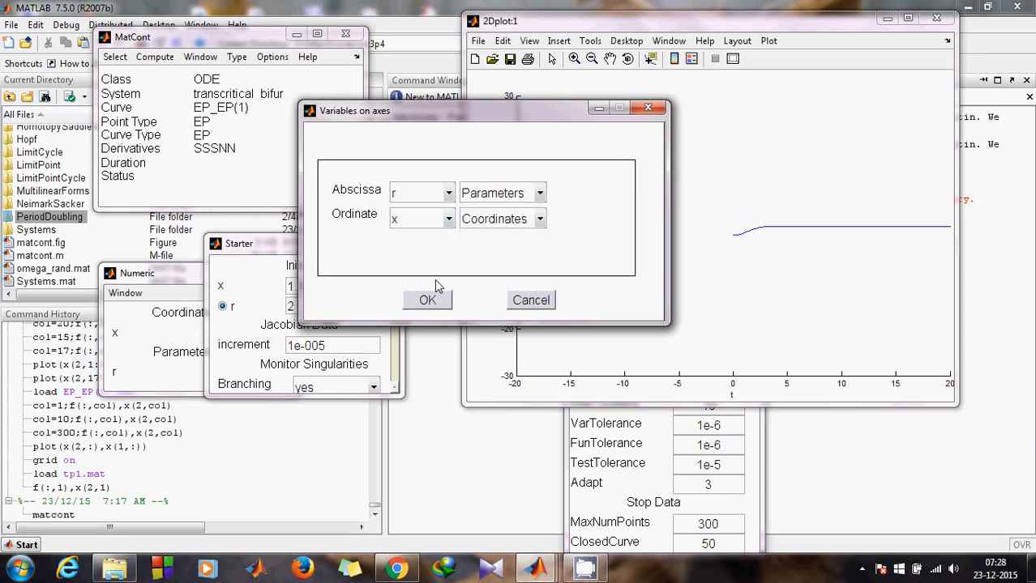
pyautogui.click(427, 299)
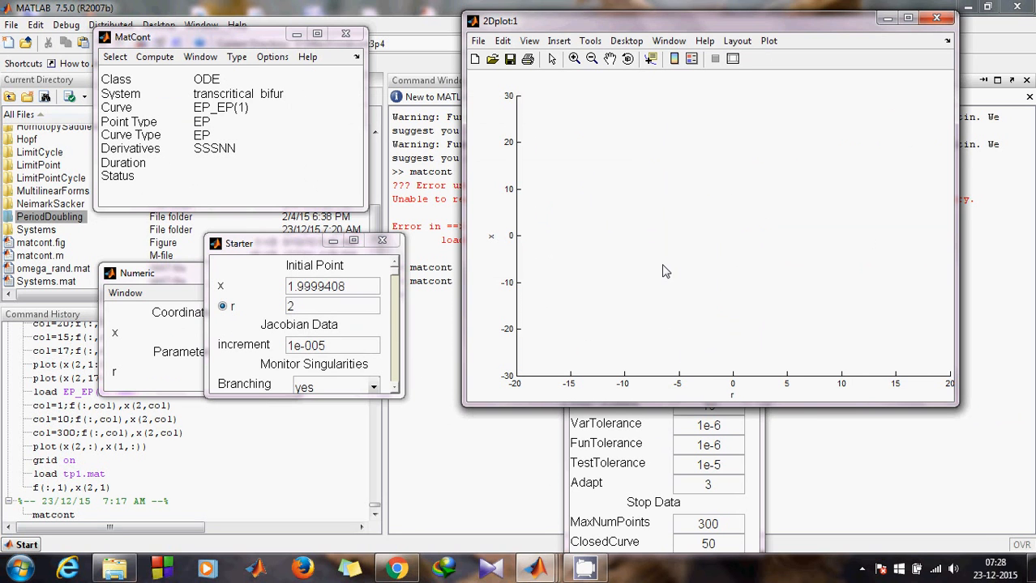
pyautogui.click(166, 338)
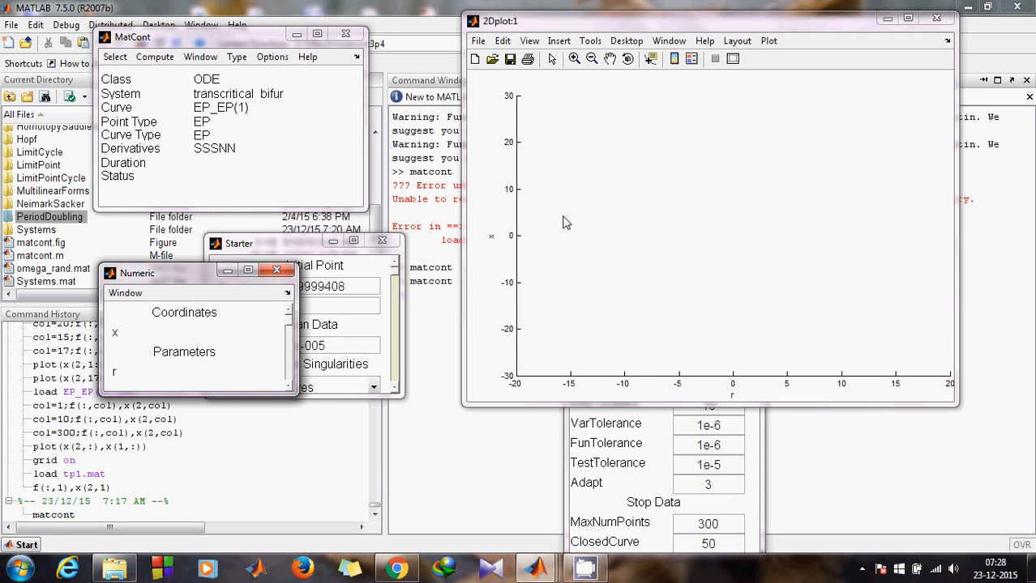
# - Add EIGENVALUES to the Numeric window layout so Re[1] and Im[1] show
pyautogui.click(128, 295)
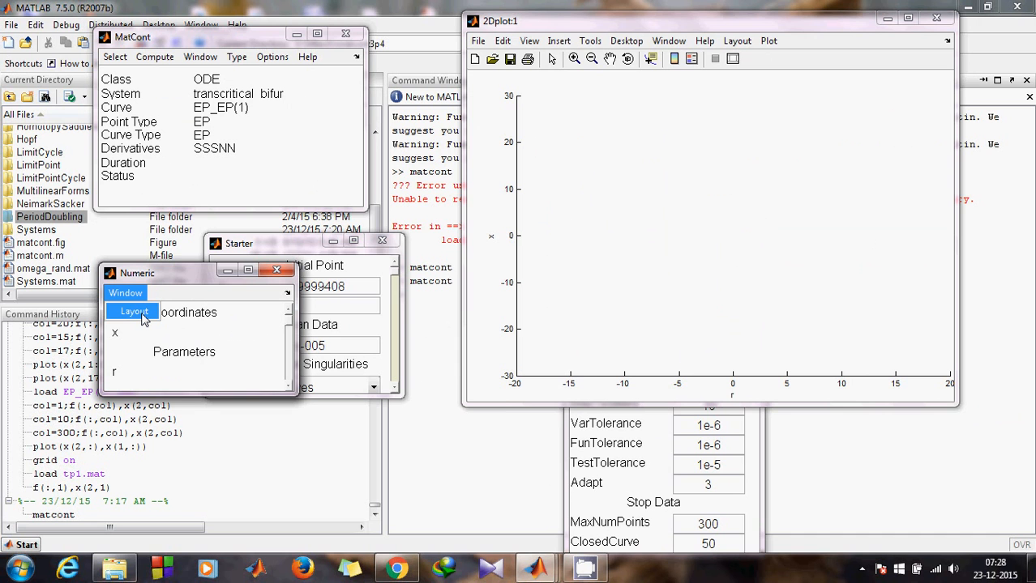
pyautogui.click(134, 313)
pyautogui.click(512, 431)
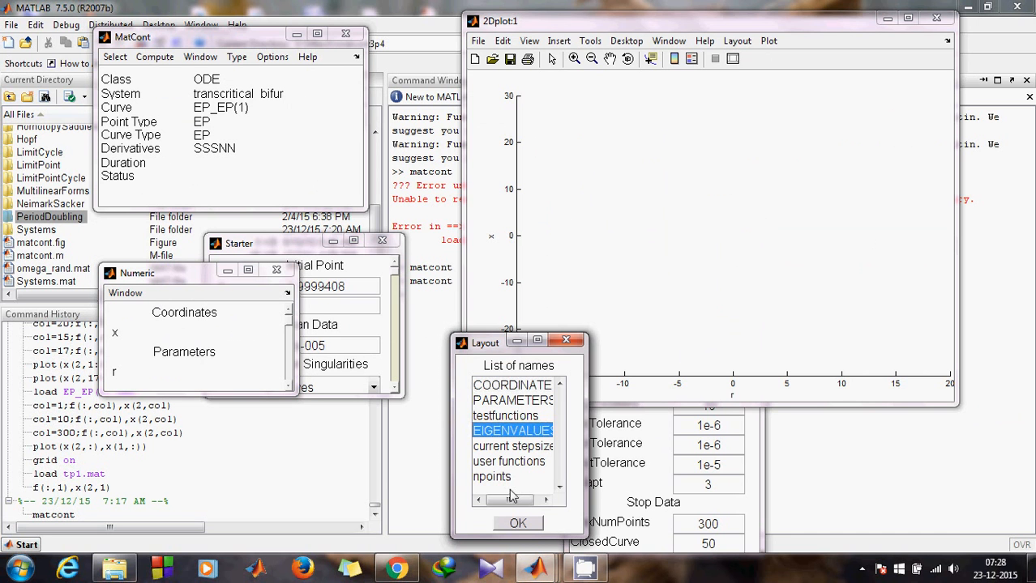
pyautogui.click(518, 523)
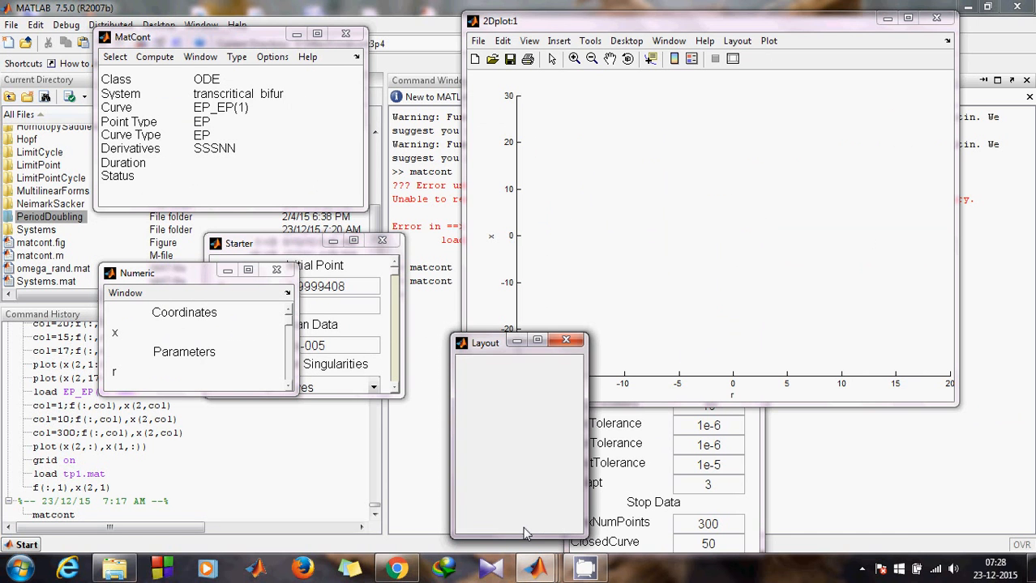
pyautogui.moveTo(227, 274); pyautogui.dragTo(142, 284)
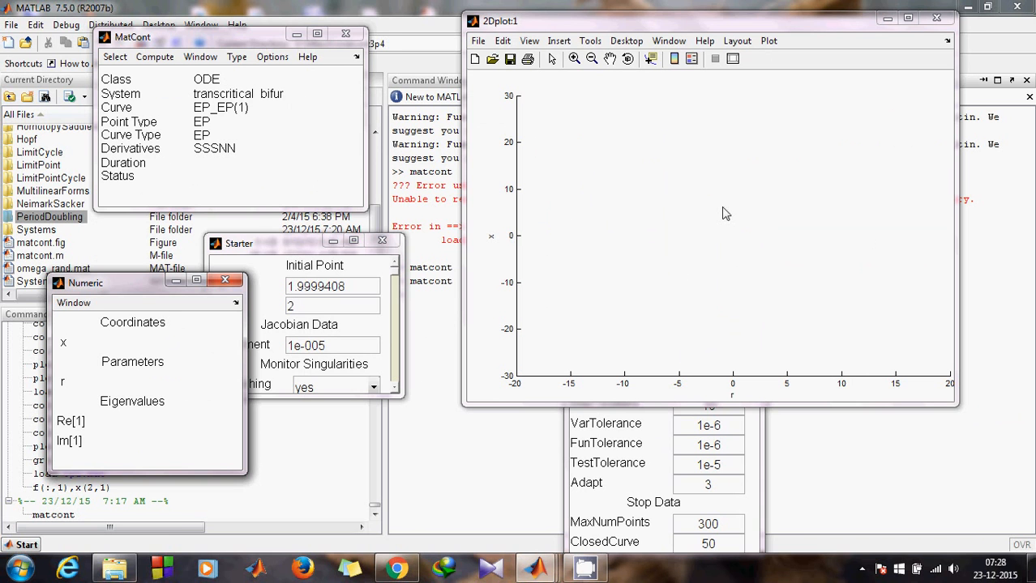
pyautogui.click(249, 121)
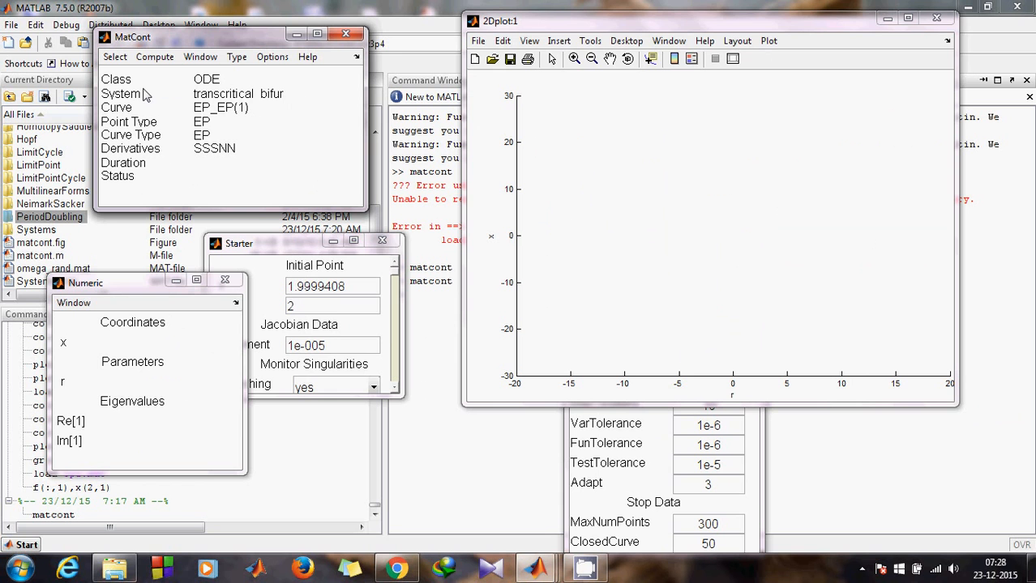
# - Run the forward equilibrium continuation, tracing x = r from r = 2 up past 20
pyautogui.click(154, 57)
pyautogui.click(158, 79)
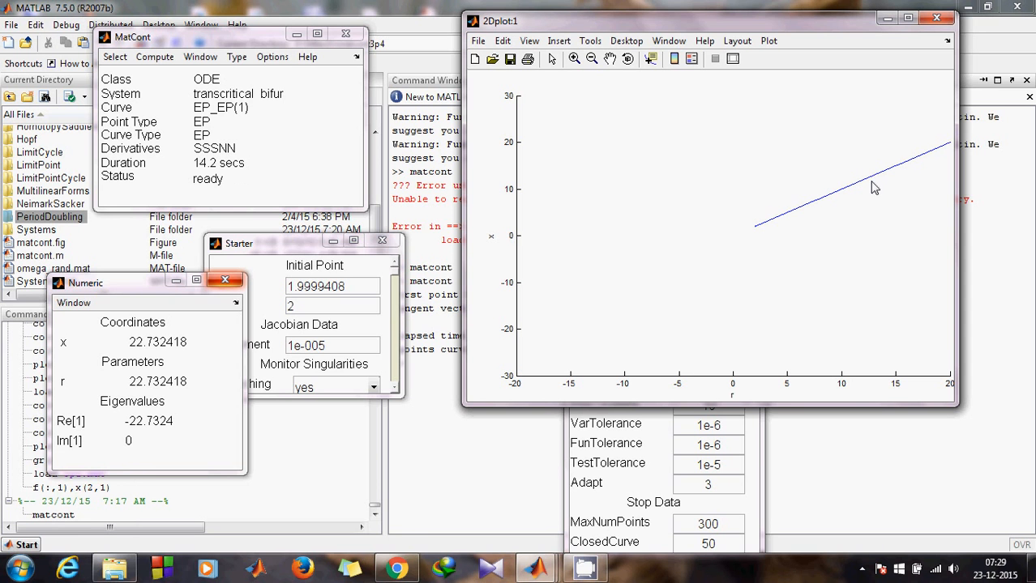
pyautogui.click(154, 57)
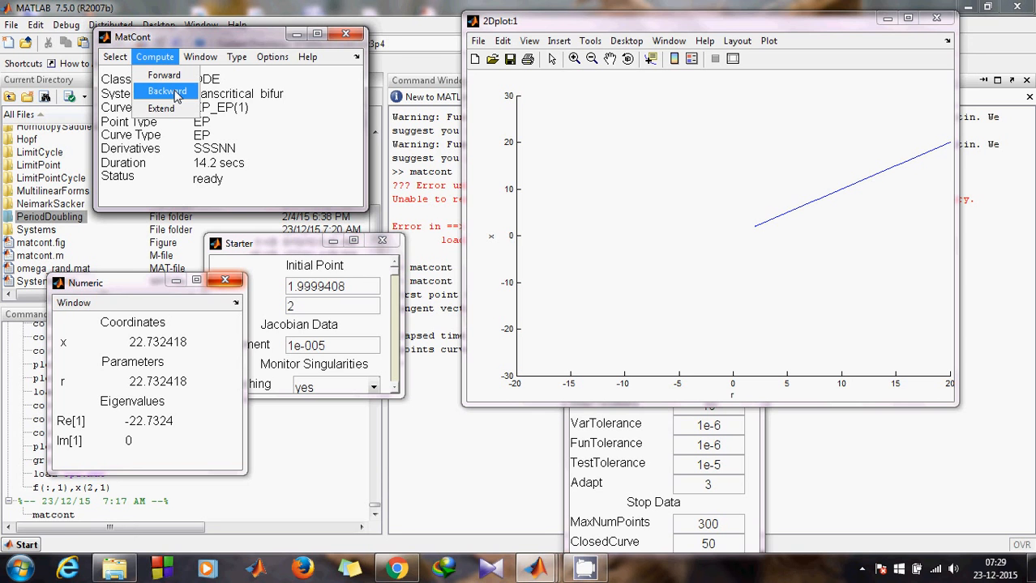
# - Continue the equilibrium branch backward through the origin's BP down to r ≈ -18.7
pyautogui.click(167, 92)
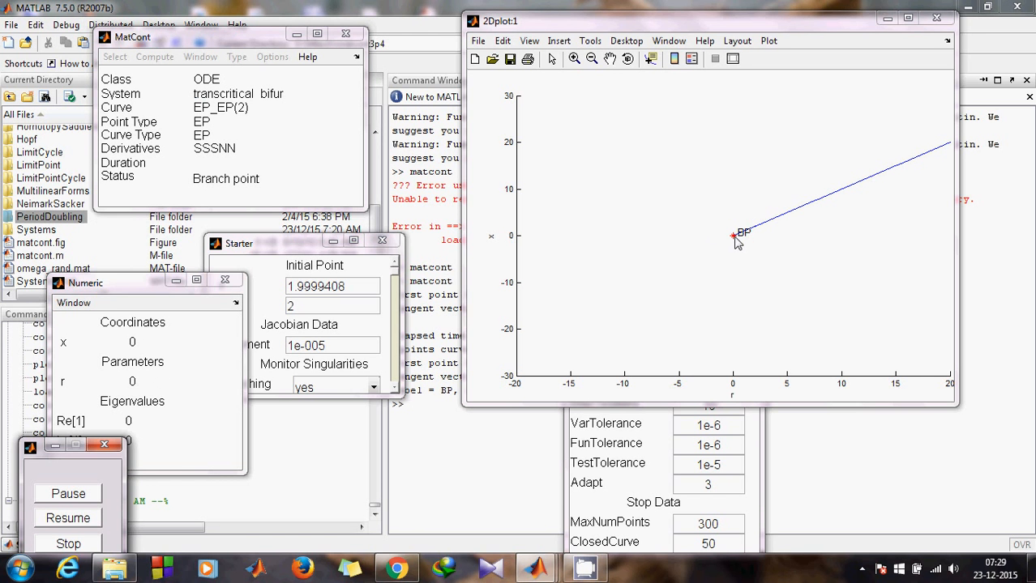
pyautogui.click(95, 520)
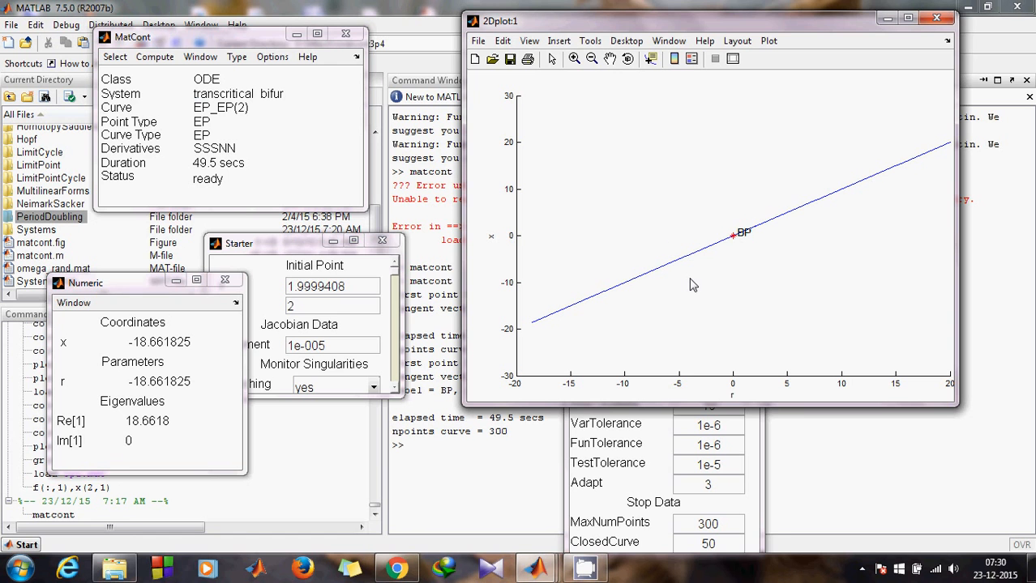
pyautogui.click(158, 58)
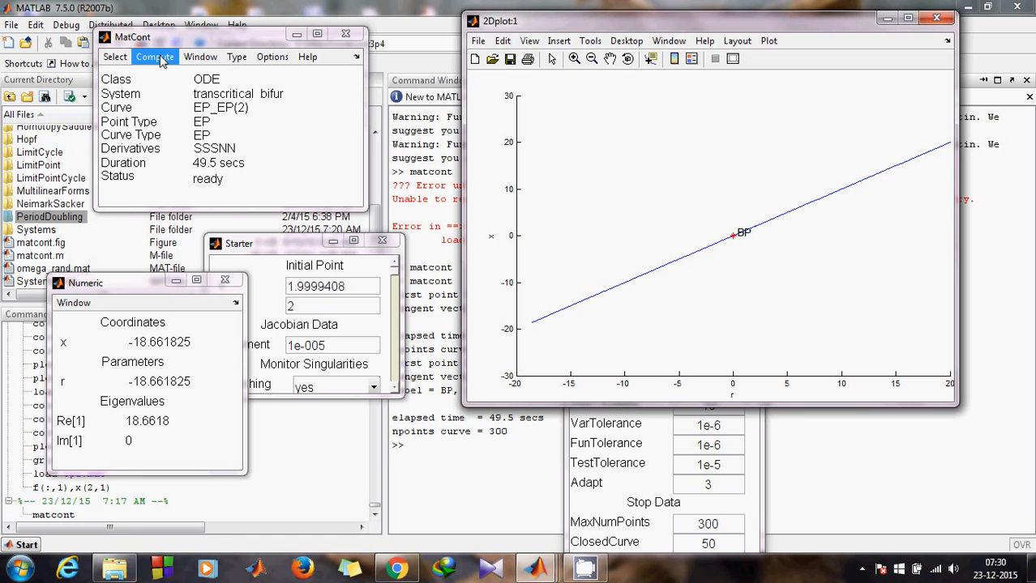
# - Dismiss the Compute menu and bring MATLAB's Command Window in front of MatCont
pyautogui.click(242, 38)
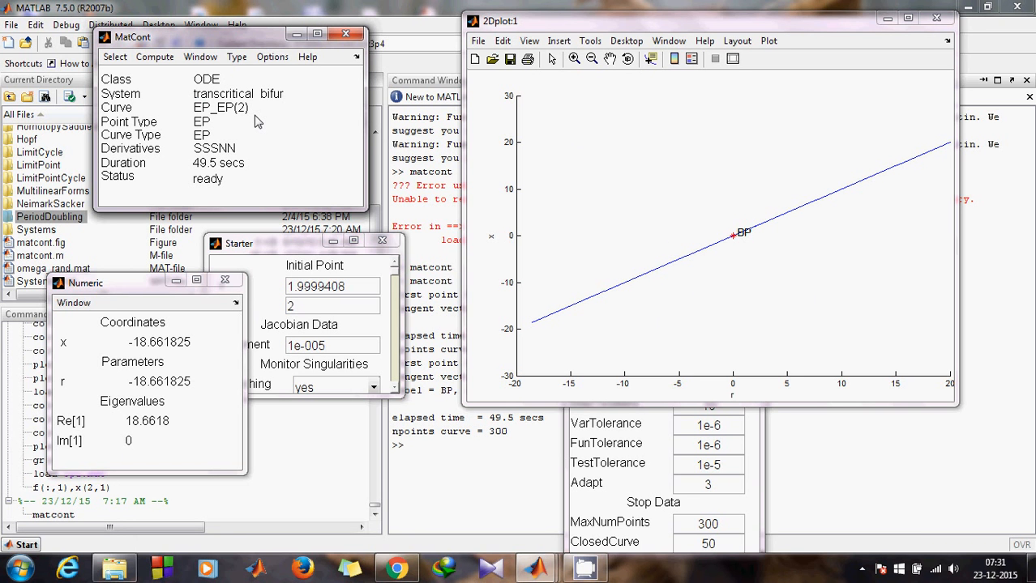
pyautogui.click(419, 451)
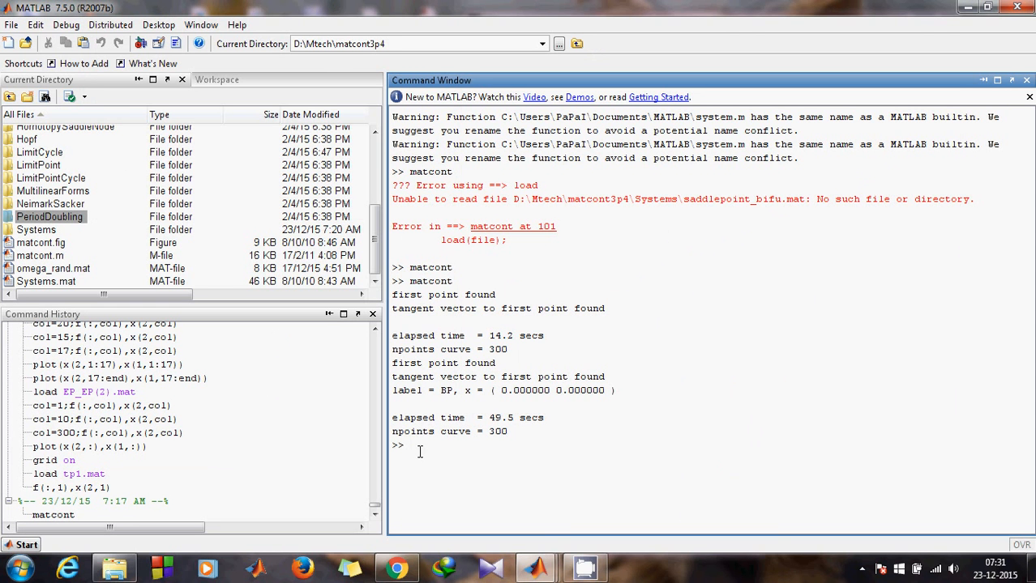
# - Change MATLAB's current folder to Systems\transcritical_bifur\diagram using Tab completion
pyautogui.write('ce')
pyautogui.write('S')
pyautogui.press('Tab')
pyautogui.click(550, 568)
pyautogui.write('trans')
pyautogui.press('Tab')
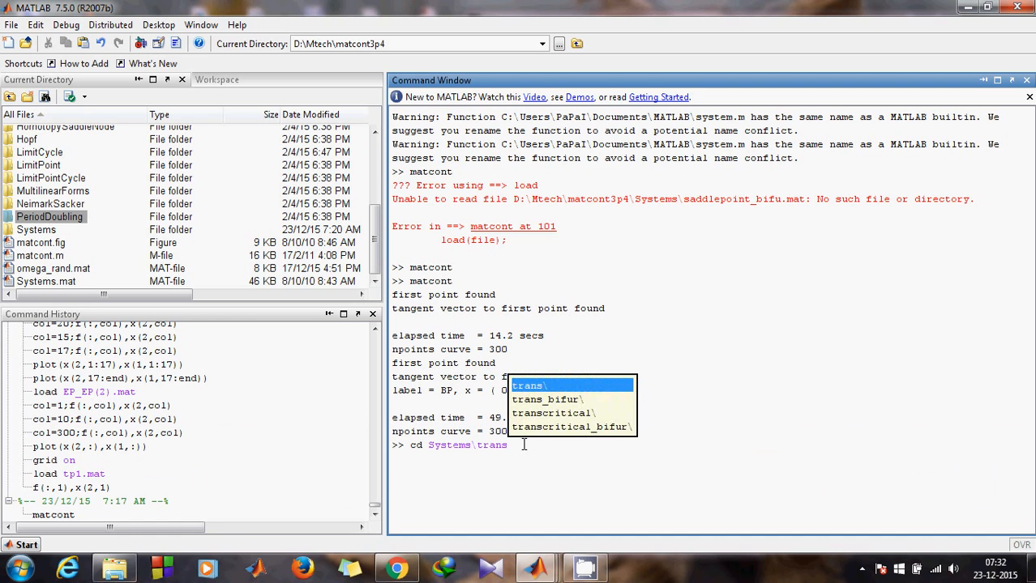
pyautogui.press('Down')
pyautogui.press('Down')
pyautogui.press('Down')
pyautogui.press('Return')
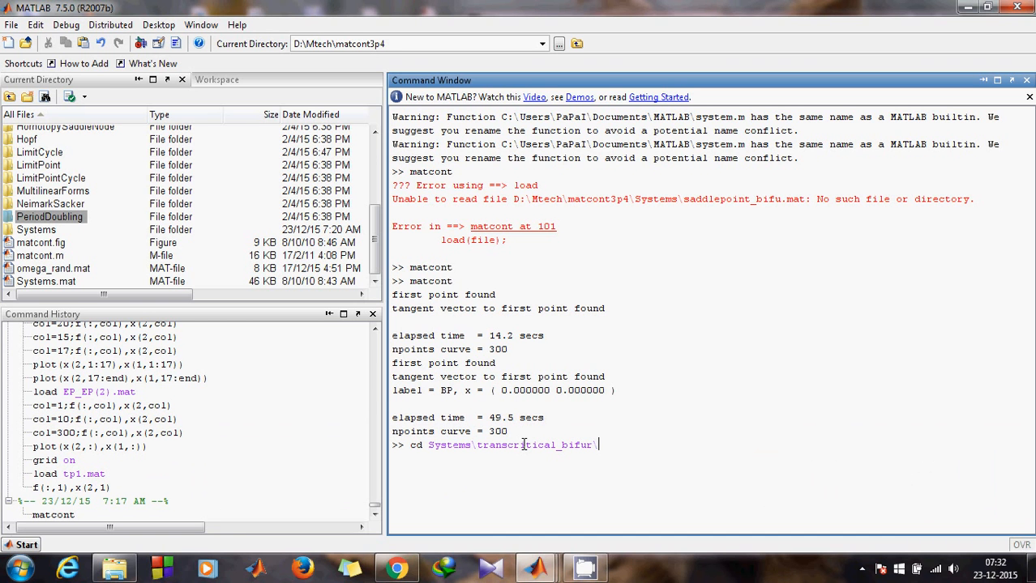
pyautogui.write('dia')
pyautogui.press('Tab')
pyautogui.press('Return')
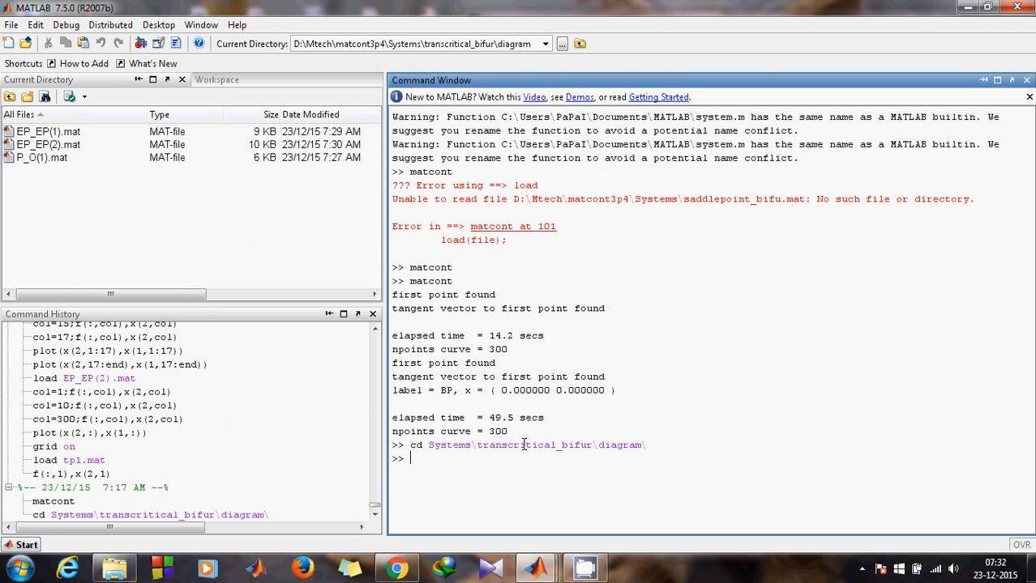
# - Rename the curve file EP_EP(1).mat to t1.mat
pyautogui.click(42, 134)
pyautogui.rightClick(45, 138)
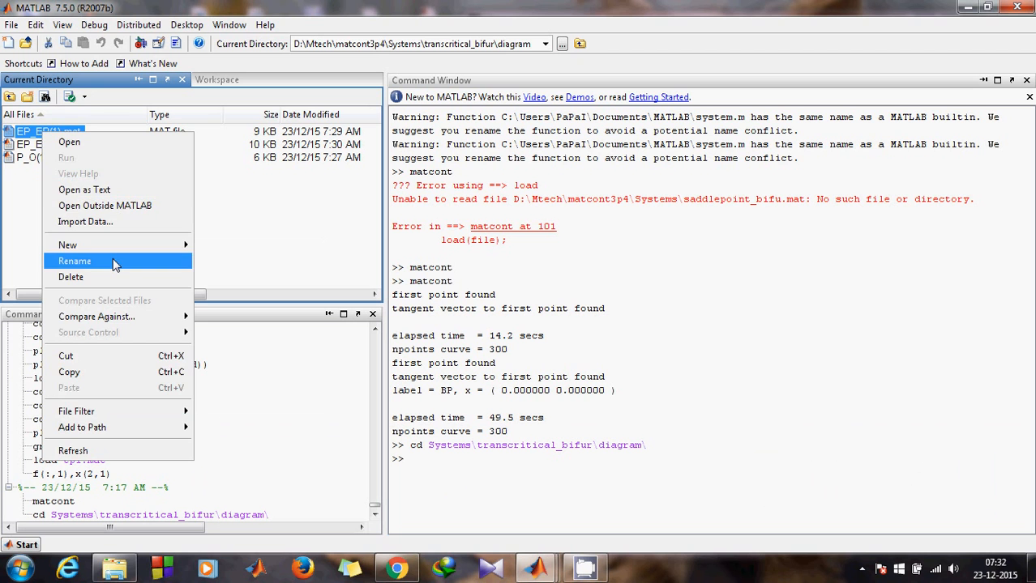
pyautogui.click(75, 261)
pyautogui.click(63, 133)
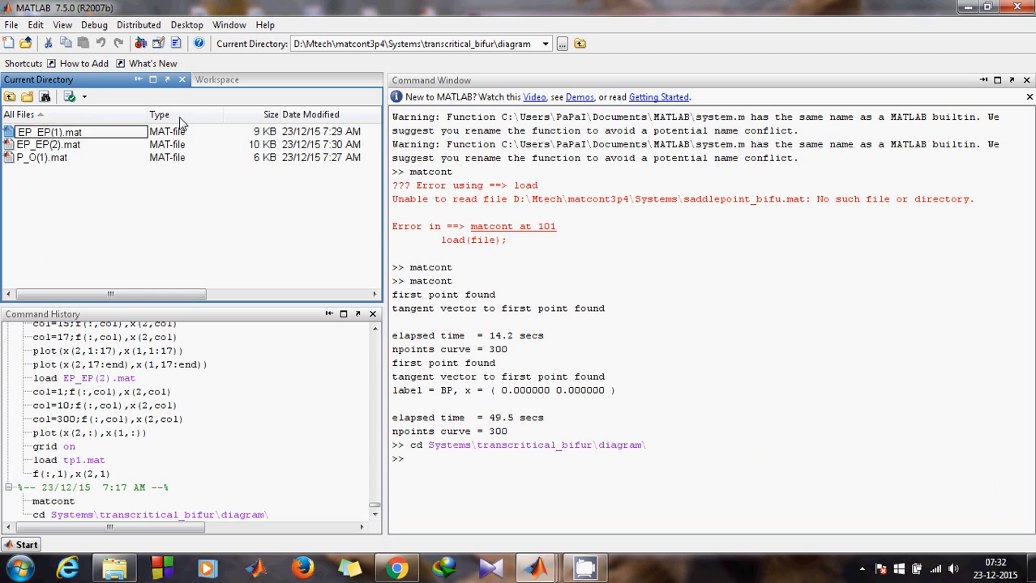
pyautogui.press('BackSpace')
pyautogui.press('BackSpace')
pyautogui.press('BackSpace')
pyautogui.press('BackSpace')
pyautogui.press('BackSpace')
pyautogui.press('BackSpace')
pyautogui.press('BackSpace')
pyautogui.press('BackSpace')
pyautogui.write('t1')
pyautogui.click(45, 178)
# - Rename the curve file EP_EP(2).mat to t2.mat
pyautogui.rightClick(36, 146)
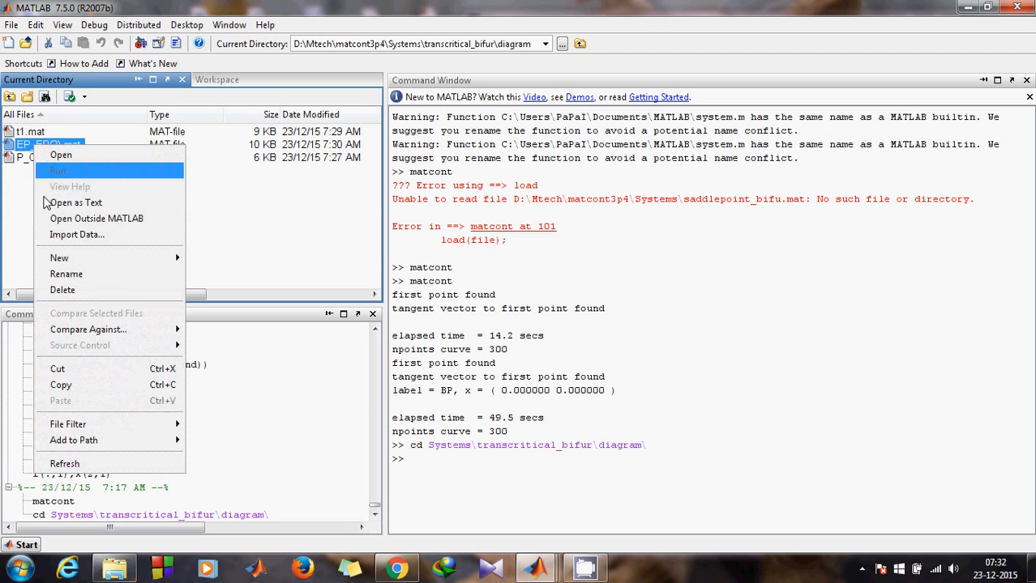
pyautogui.click(63, 274)
pyautogui.click(66, 145)
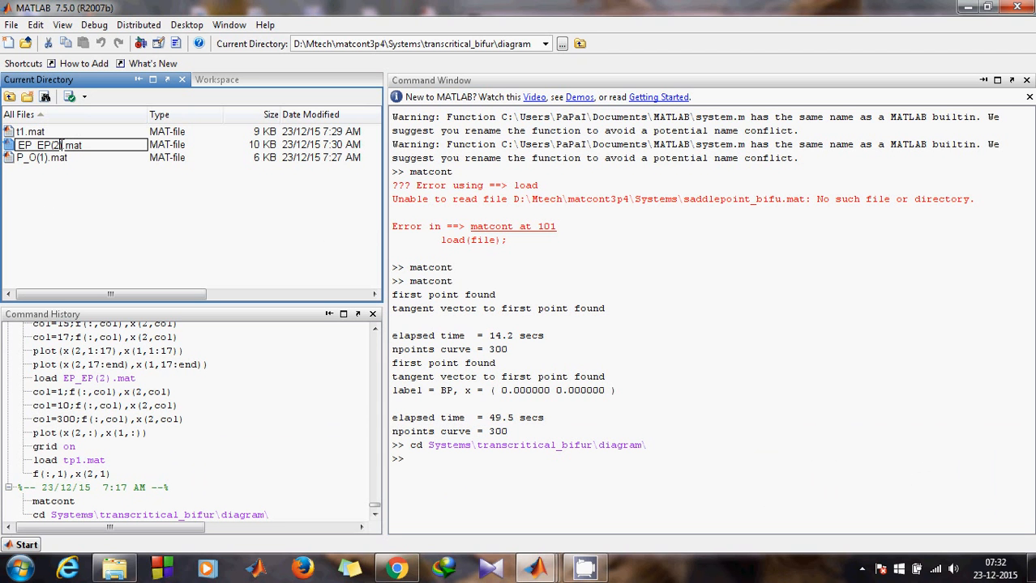
pyautogui.press('BackSpace')
pyautogui.press('BackSpace')
pyautogui.press('BackSpace')
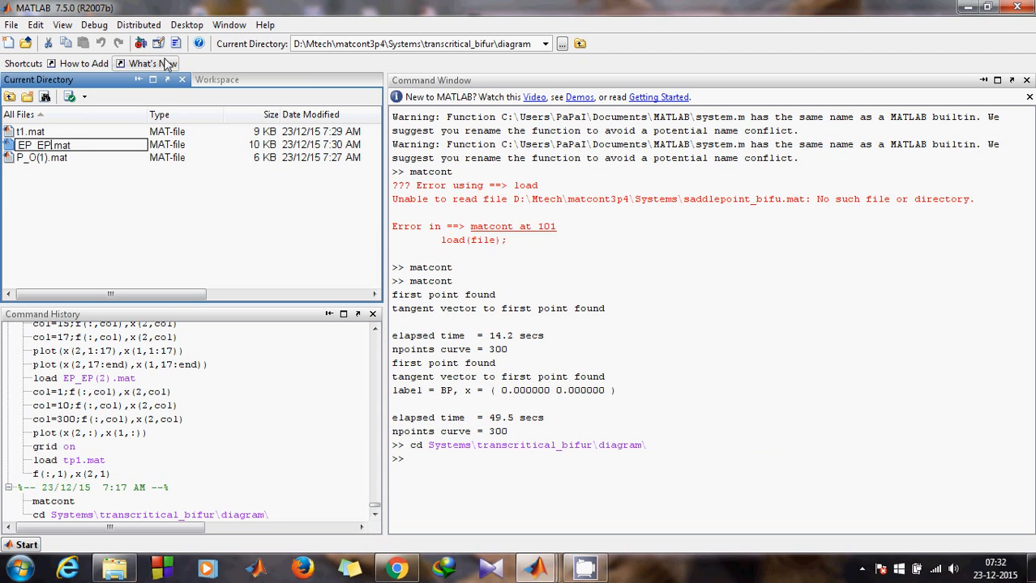
pyautogui.press('BackSpace')
pyautogui.press('BackSpace')
pyautogui.press('BackSpace')
pyautogui.press('BackSpace')
pyautogui.press('BackSpace')
pyautogui.write('t2')
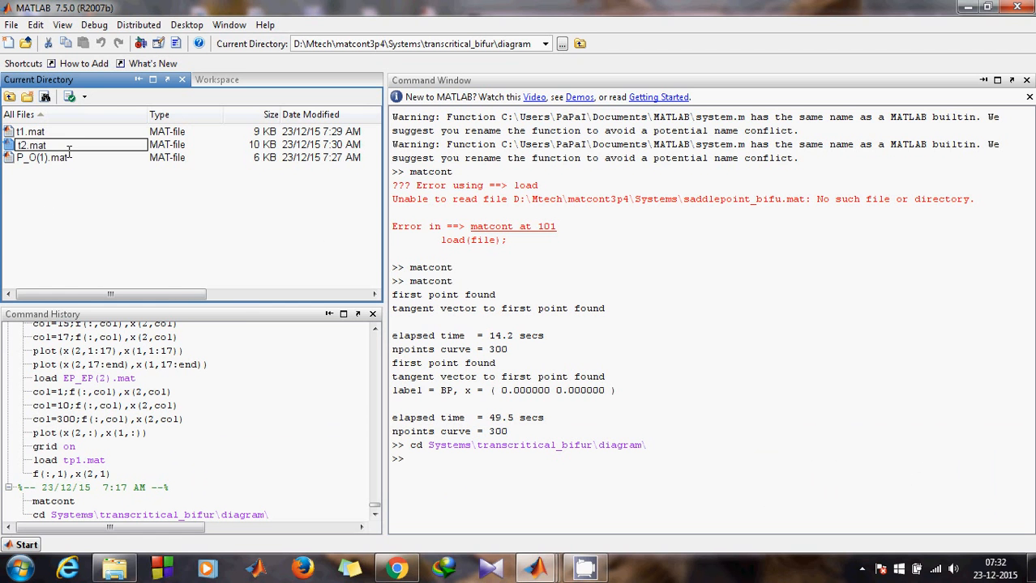
pyautogui.press('Return')
# - Run cd('..') three times to return to matcont3p4, then minimize MATLAB
pyautogui.click(454, 467)
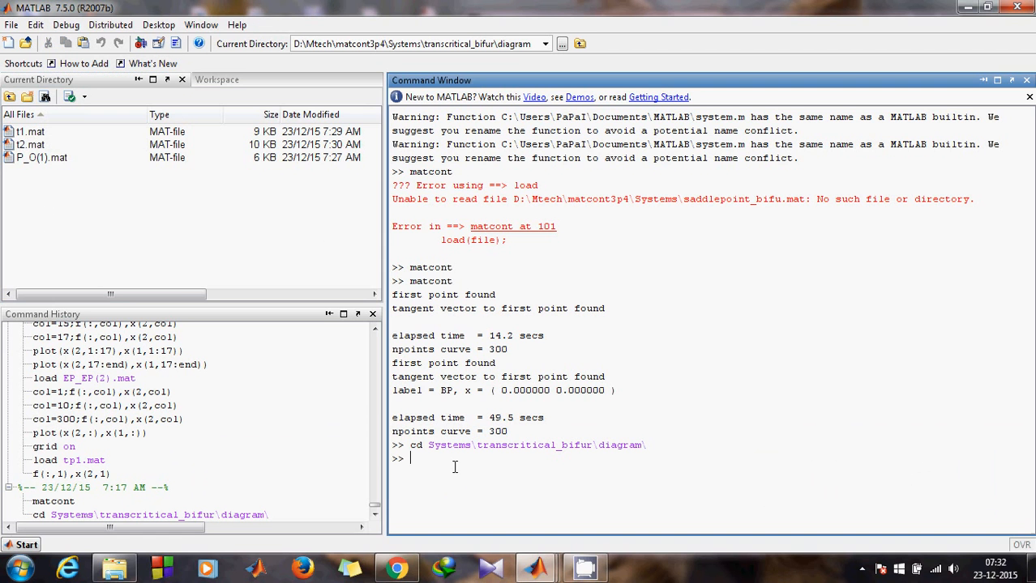
pyautogui.write("cd('..')")
pyautogui.press('Return')
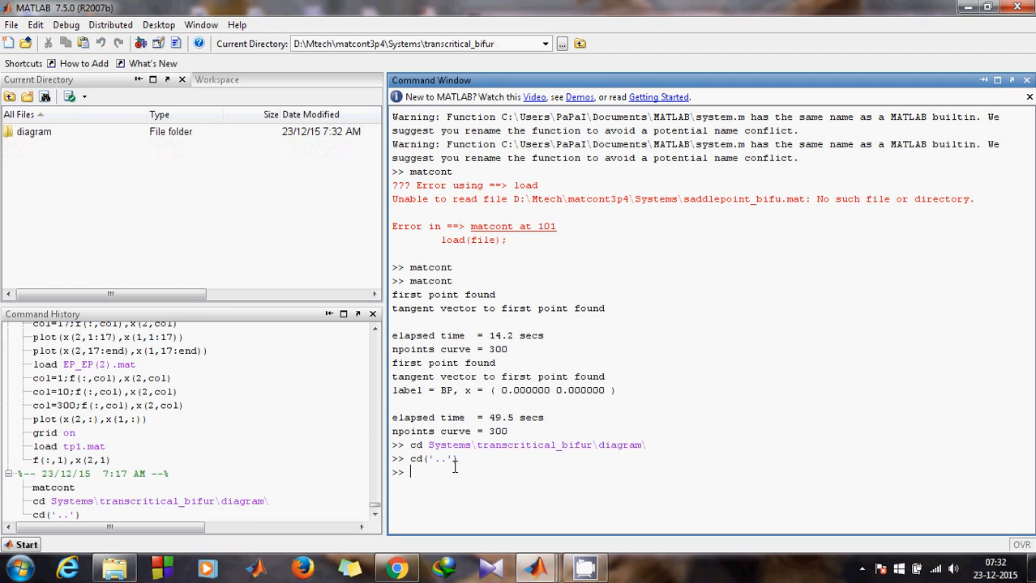
pyautogui.press('Up')
pyautogui.press('Return')
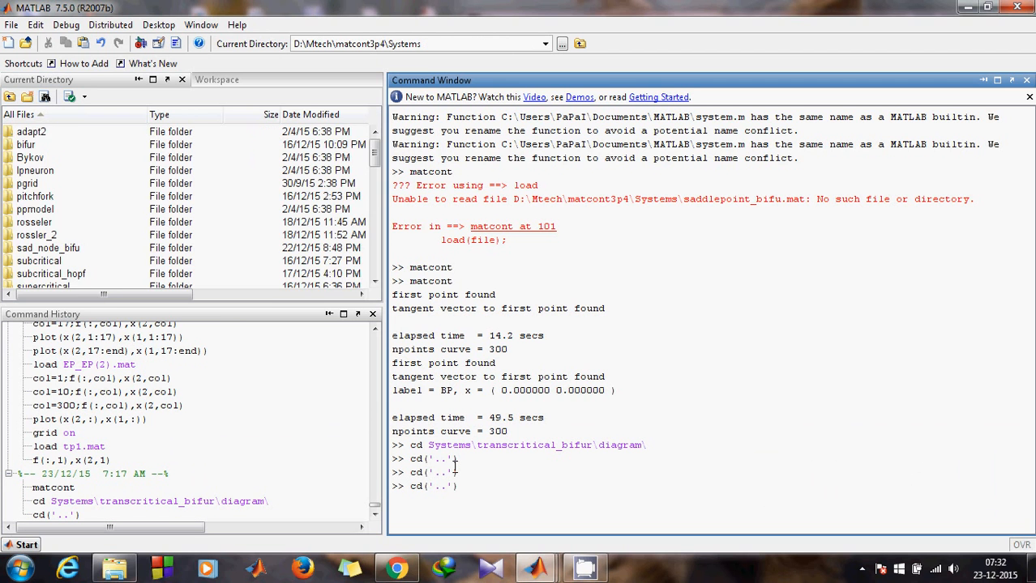
pyautogui.press('Return')
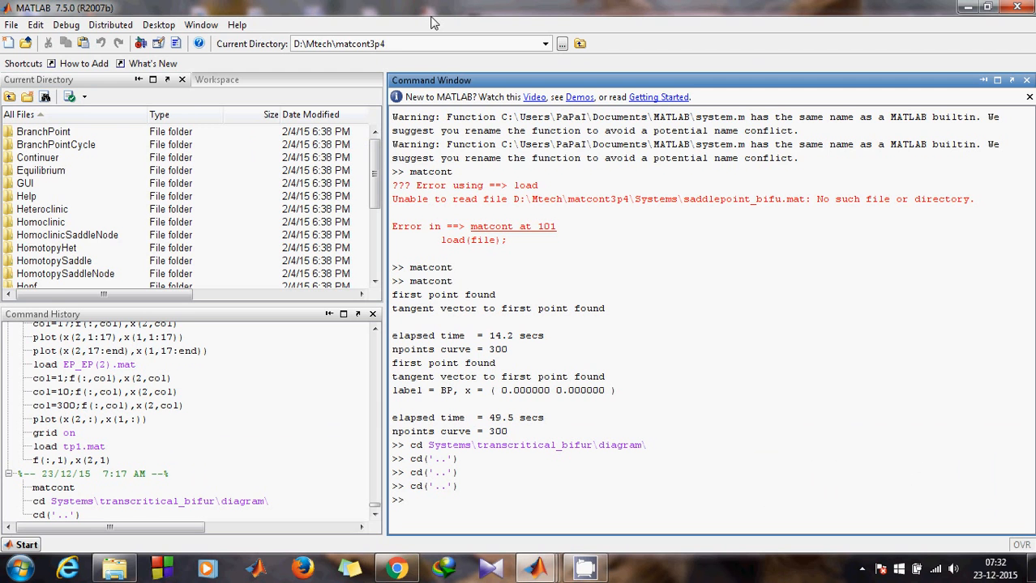
pyautogui.click(967, 8)
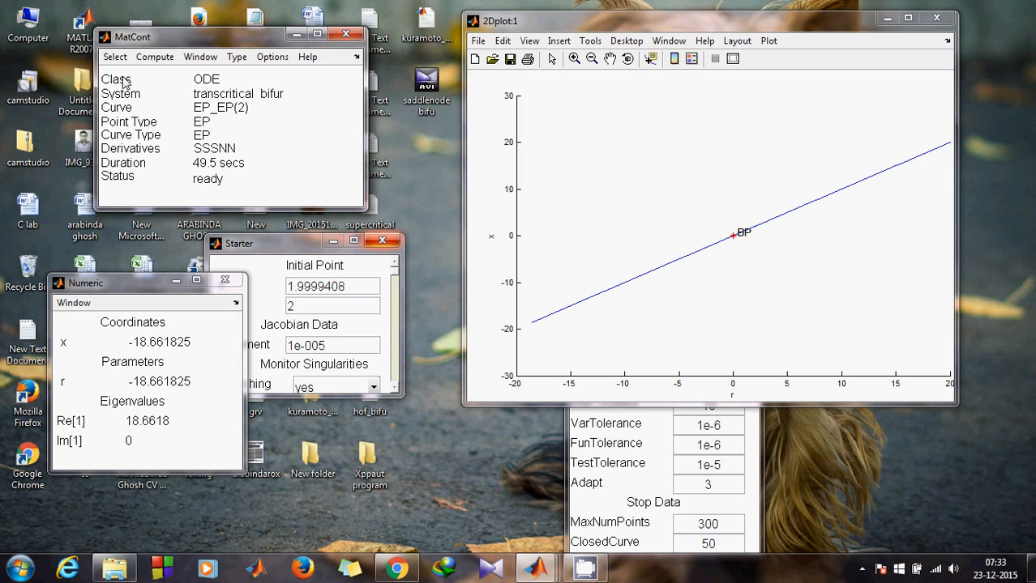
# - Set the initial point type to an orbit with t = 0, x = 0, r = -2 in Starter
pyautogui.click(231, 58)
pyautogui.moveTo(249, 82)
pyautogui.click(319, 74)
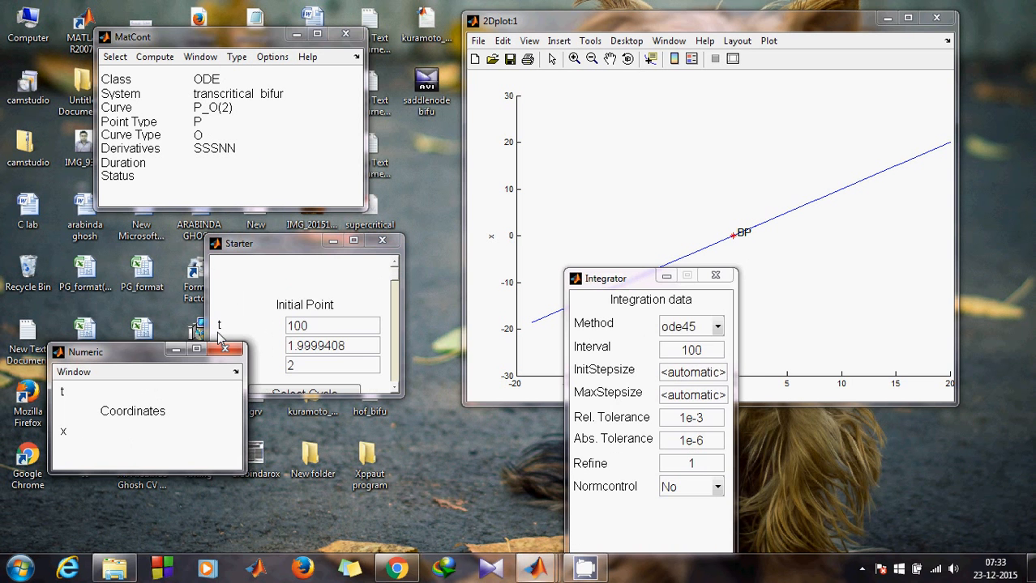
pyautogui.click(312, 359)
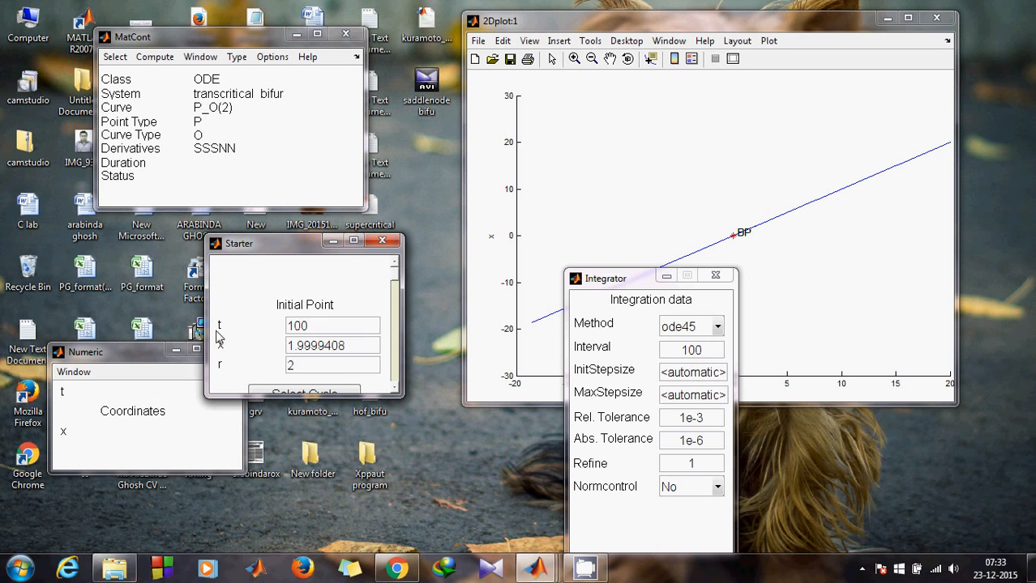
pyautogui.click(319, 326)
pyautogui.moveTo(318, 326); pyautogui.dragTo(259, 325)
pyautogui.write('0')
pyautogui.moveTo(360, 346); pyautogui.dragTo(273, 348)
pyautogui.write('0')
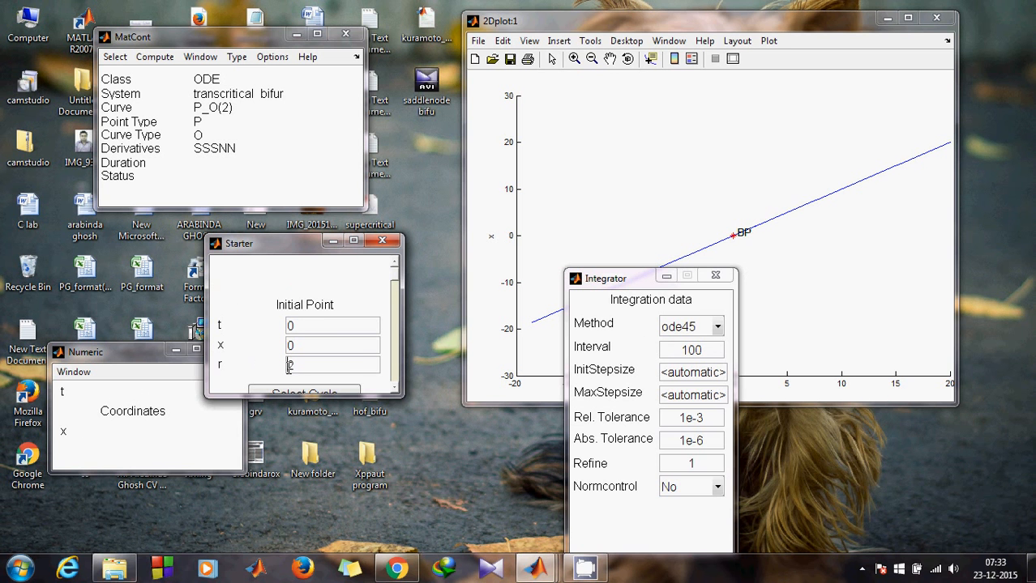
pyautogui.write('-2')
# - Put Time on the 2D plot's horizontal axis against x
pyautogui.click(741, 42)
pyautogui.click(766, 59)
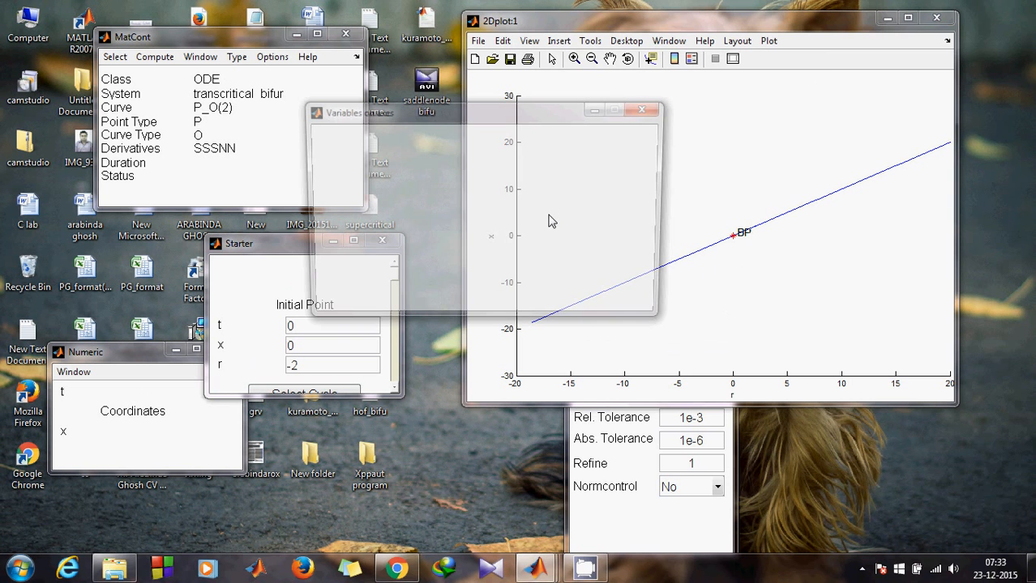
pyautogui.click(519, 193)
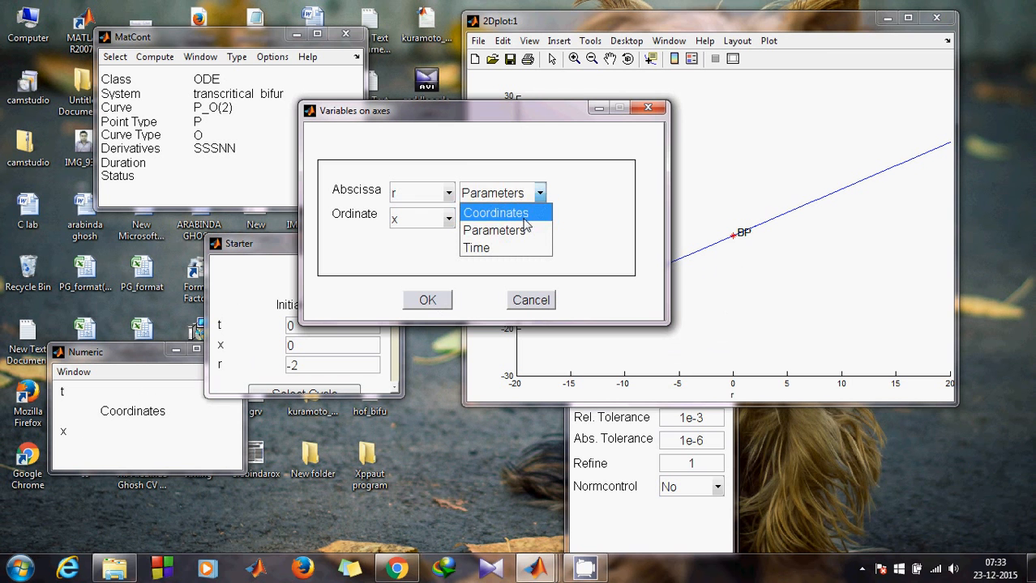
pyautogui.click(477, 248)
pyautogui.click(434, 305)
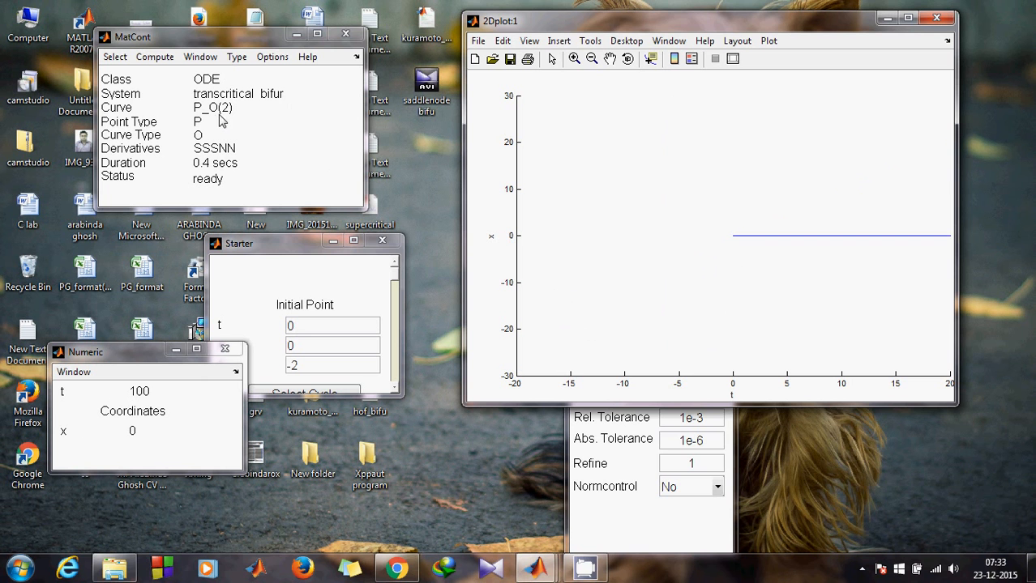
pyautogui.click(115, 60)
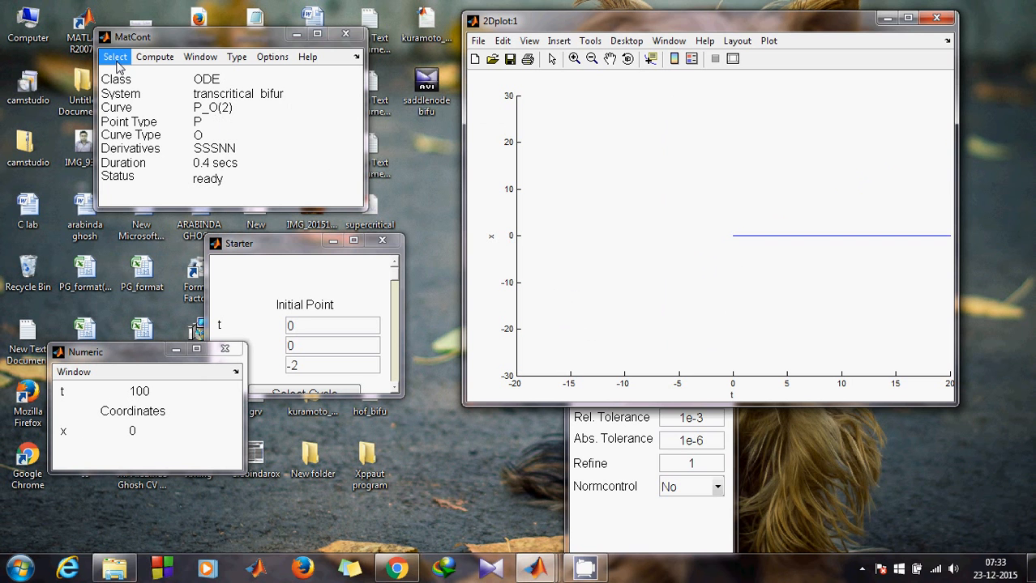
# - Start an equilibrium continuation from the orbit's last point (x = 0, r = -2) with r free
pyautogui.click(127, 112)
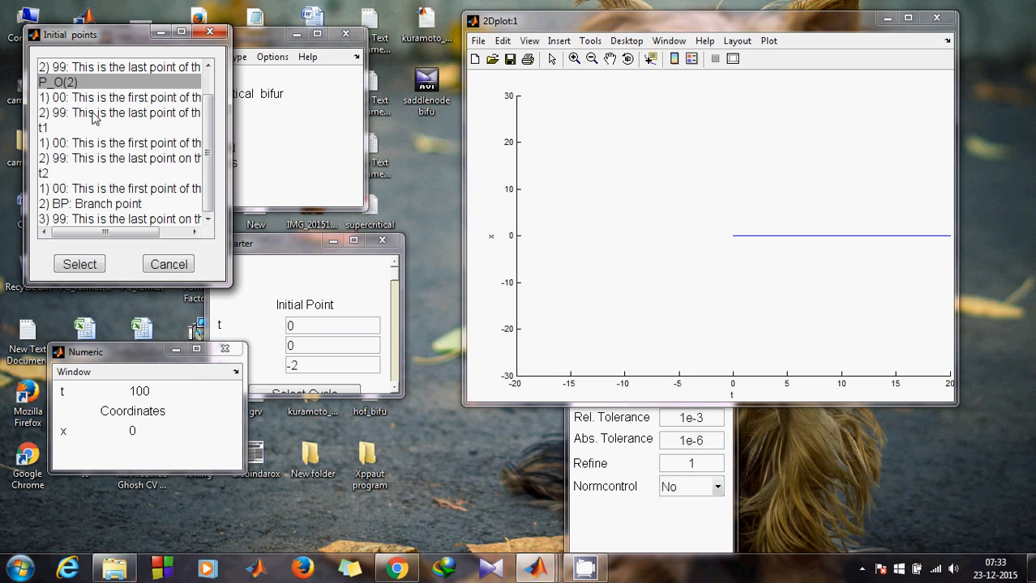
pyautogui.click(94, 114)
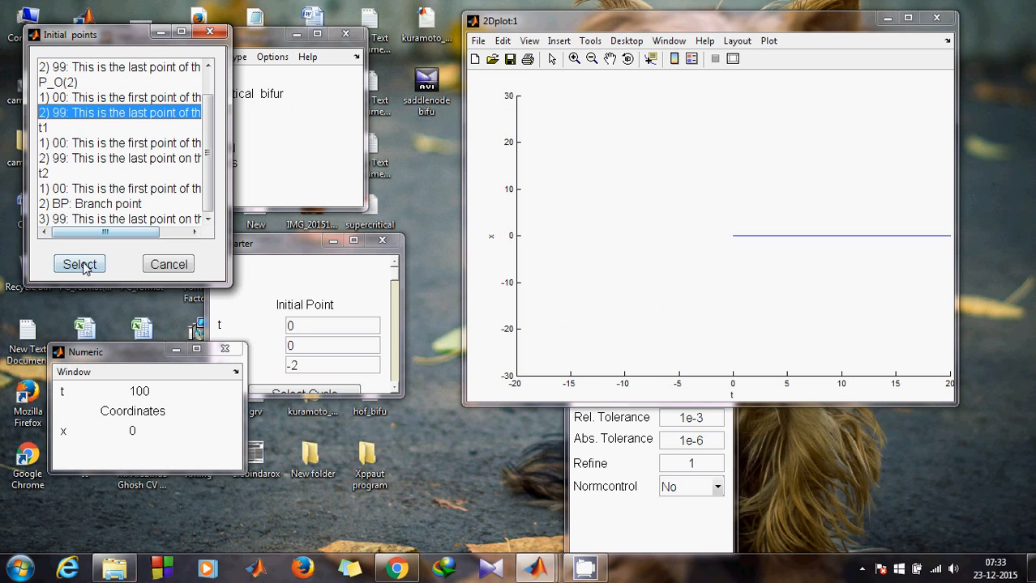
pyautogui.click(85, 268)
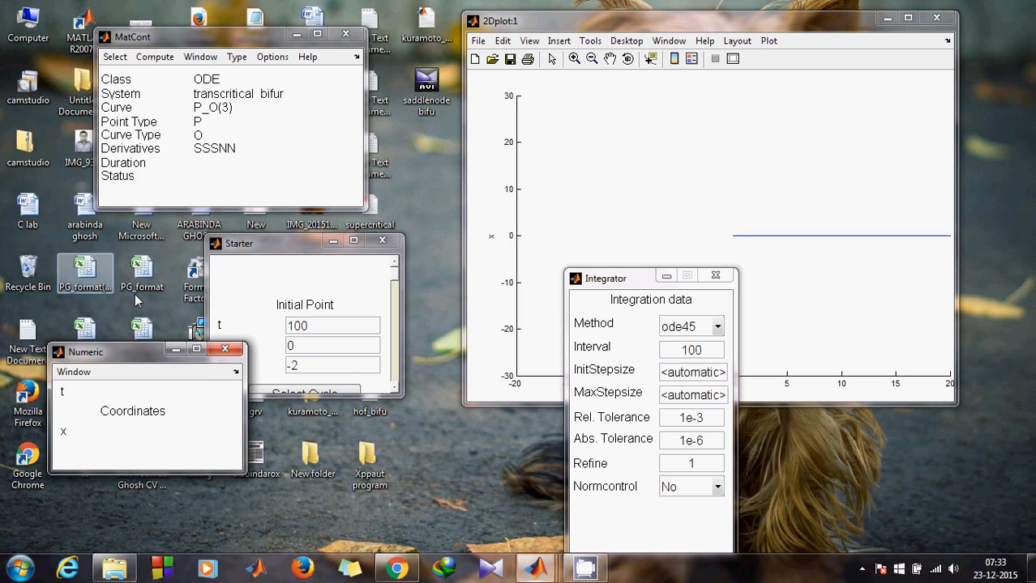
pyautogui.click(229, 344)
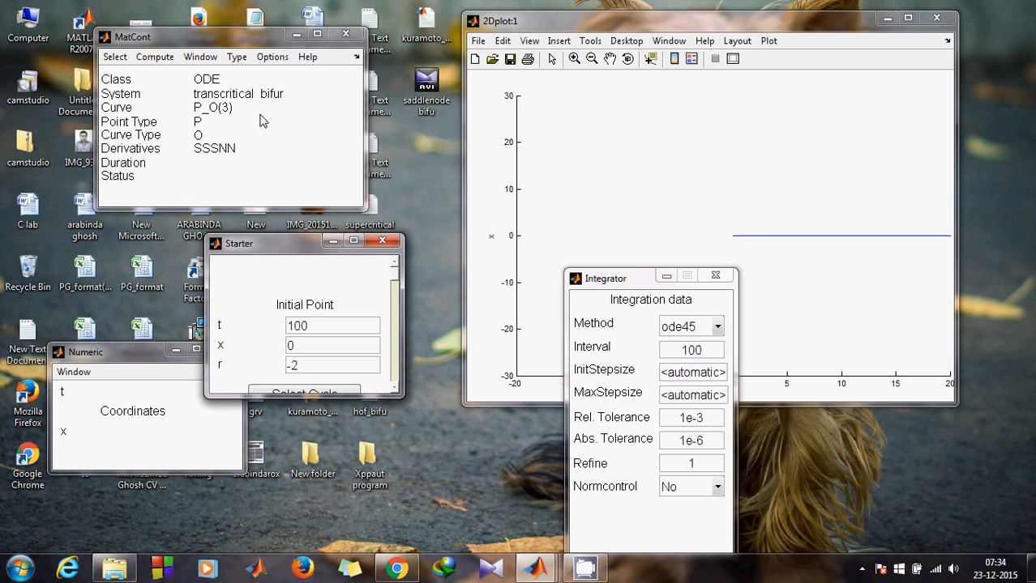
pyautogui.click(237, 57)
pyautogui.click(324, 91)
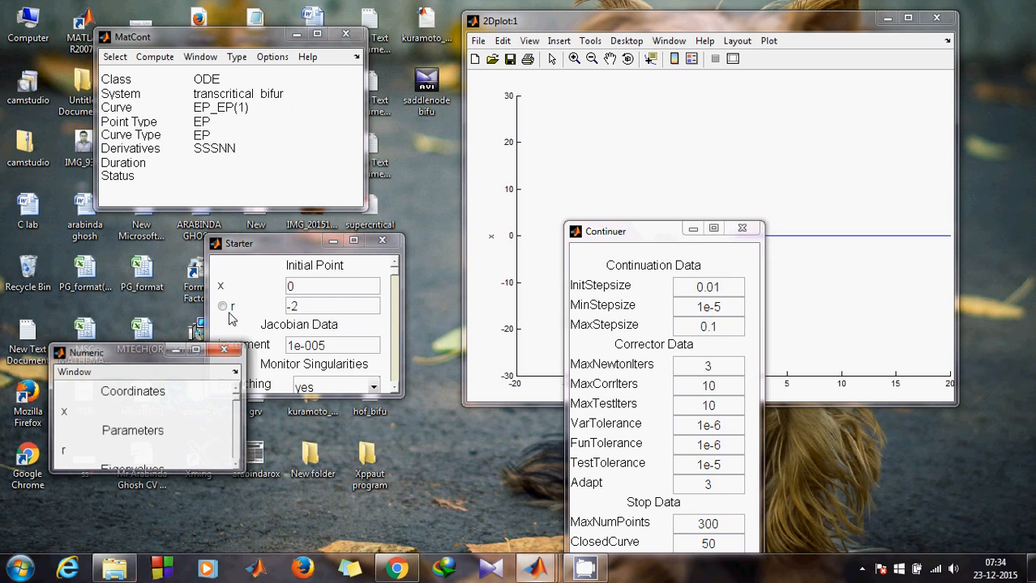
pyautogui.click(223, 309)
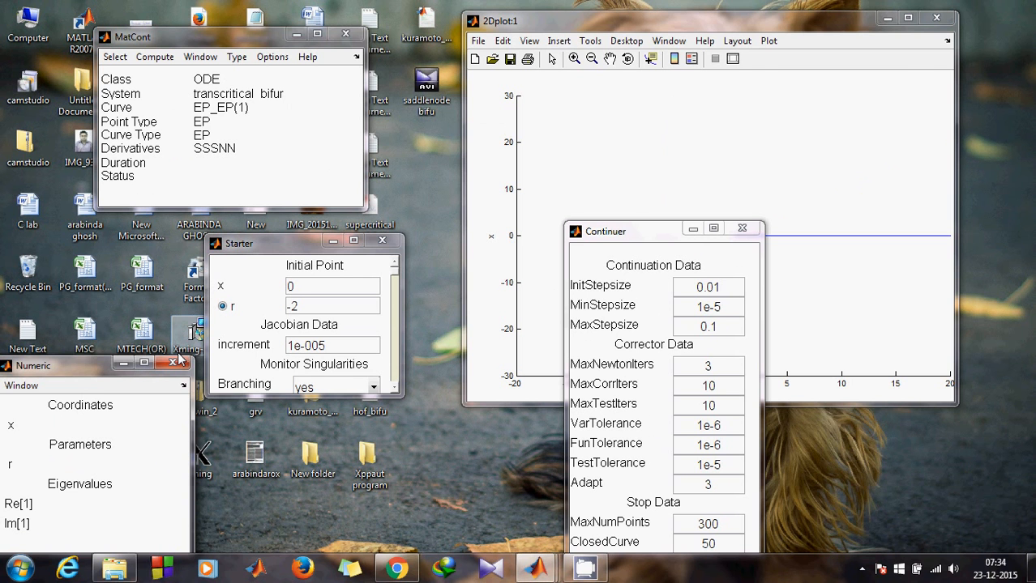
# - Plot parameter r on the horizontal axis against x
pyautogui.click(740, 43)
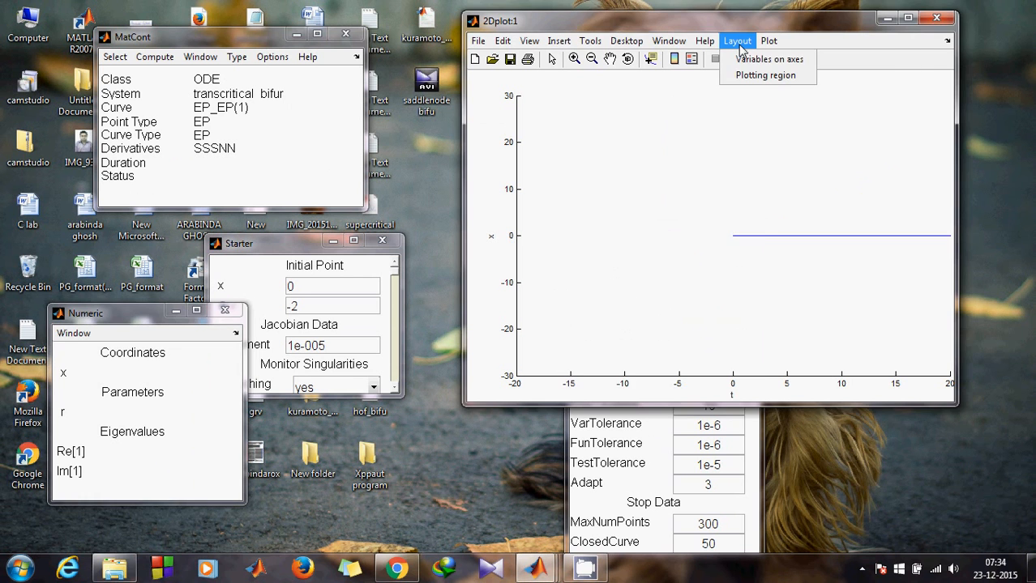
pyautogui.click(754, 59)
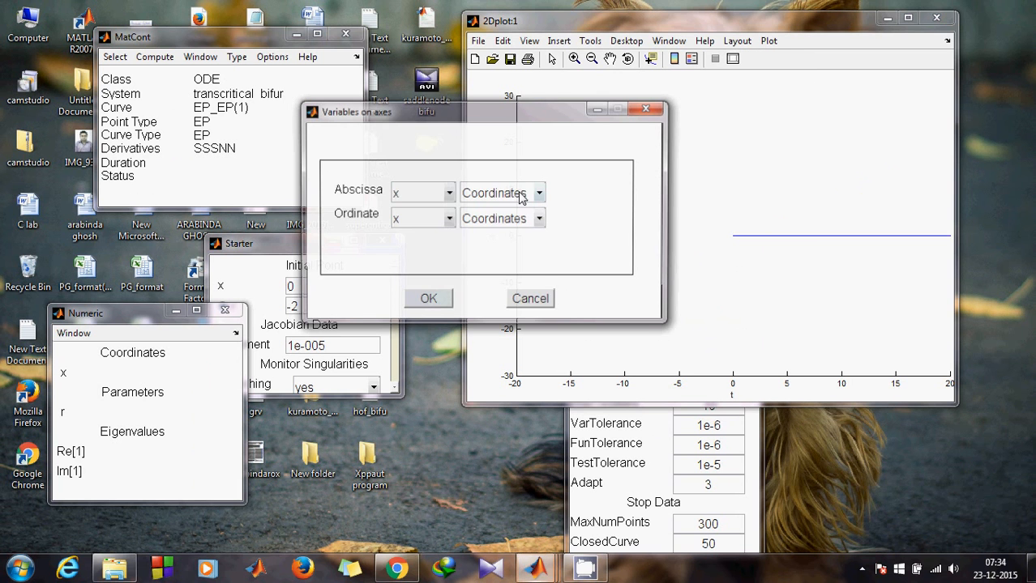
pyautogui.click(521, 195)
pyautogui.click(520, 231)
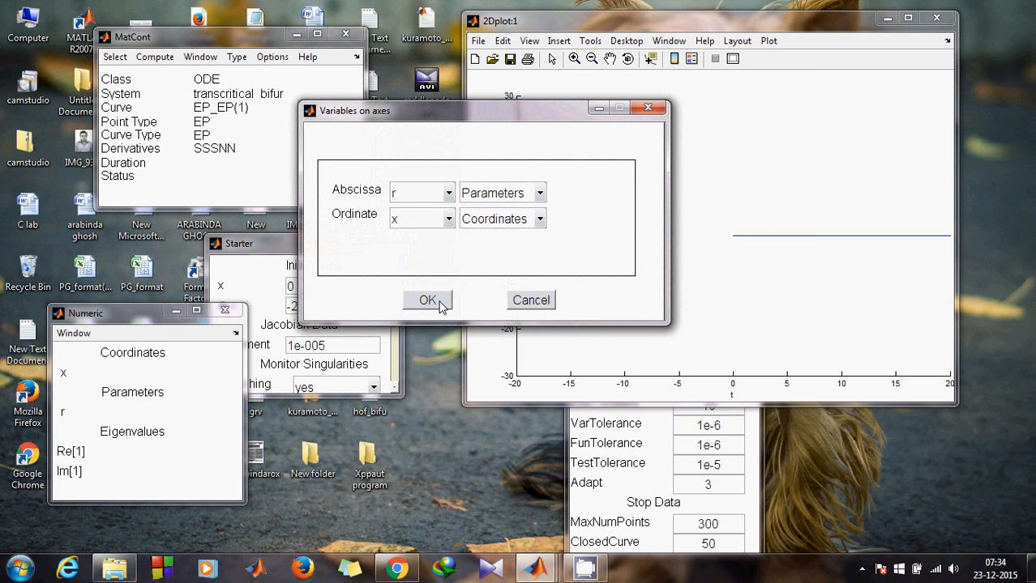
pyautogui.click(427, 301)
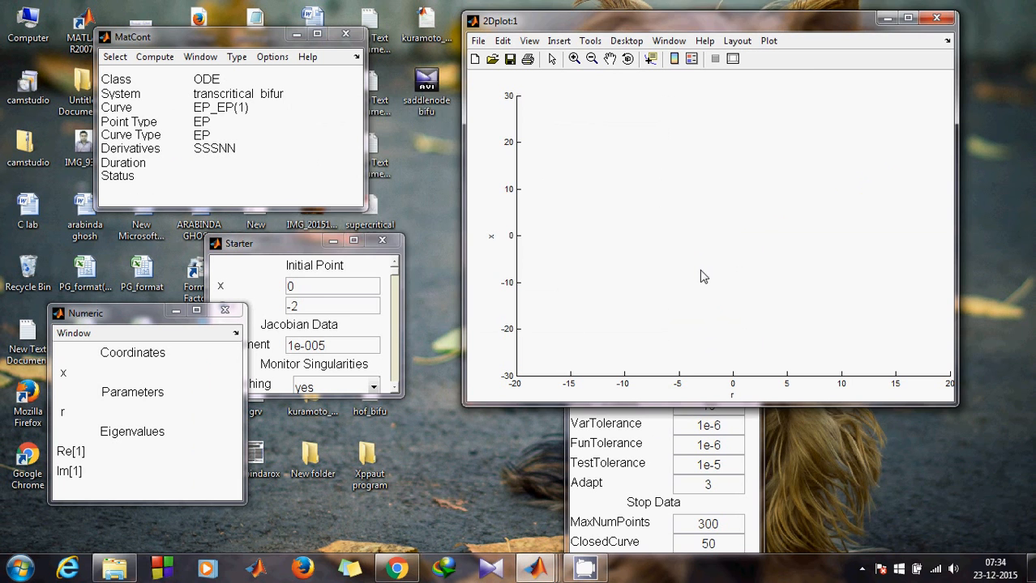
pyautogui.click(140, 62)
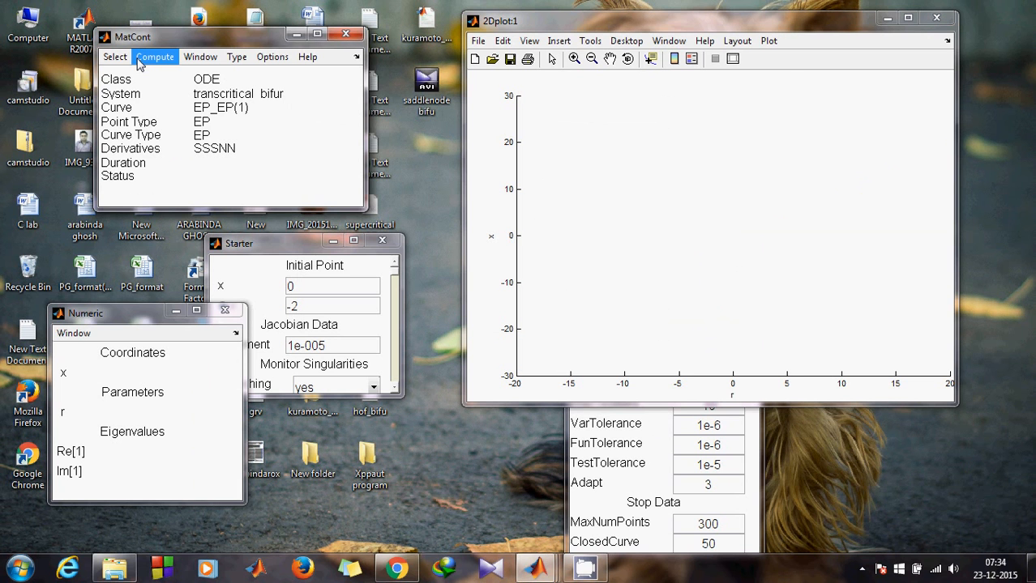
# - Run the equilibrium continuation past the origin's BP, then backward toward r ≈ -31.32
pyautogui.click(146, 76)
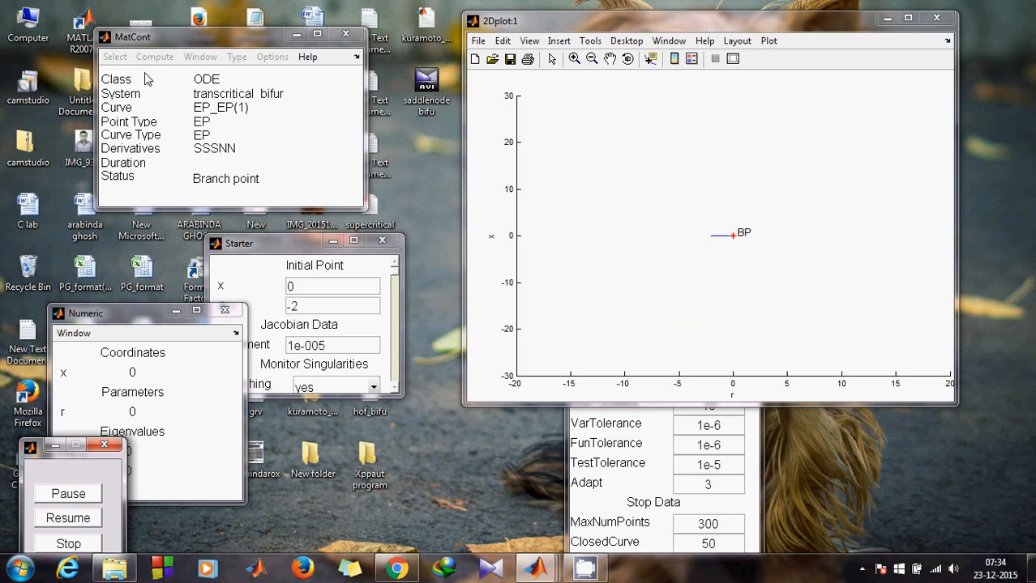
pyautogui.click(144, 413)
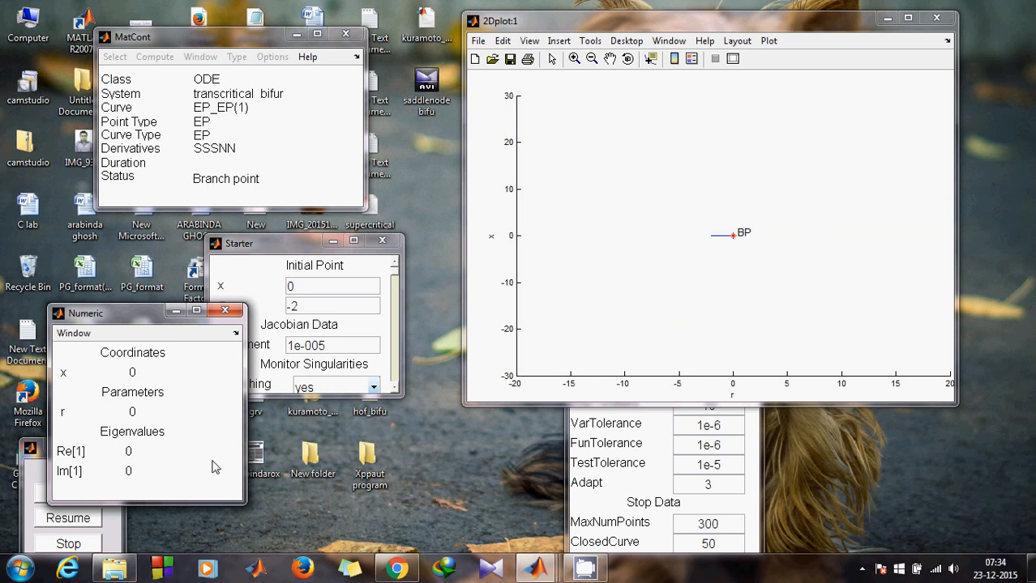
pyautogui.click(68, 519)
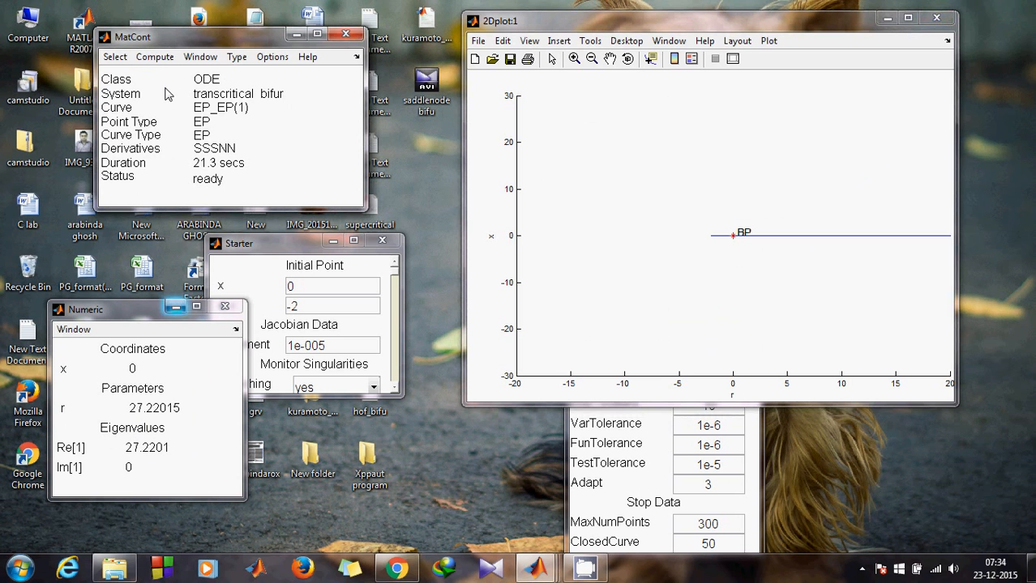
pyautogui.hotkey('ctrl', 'b')
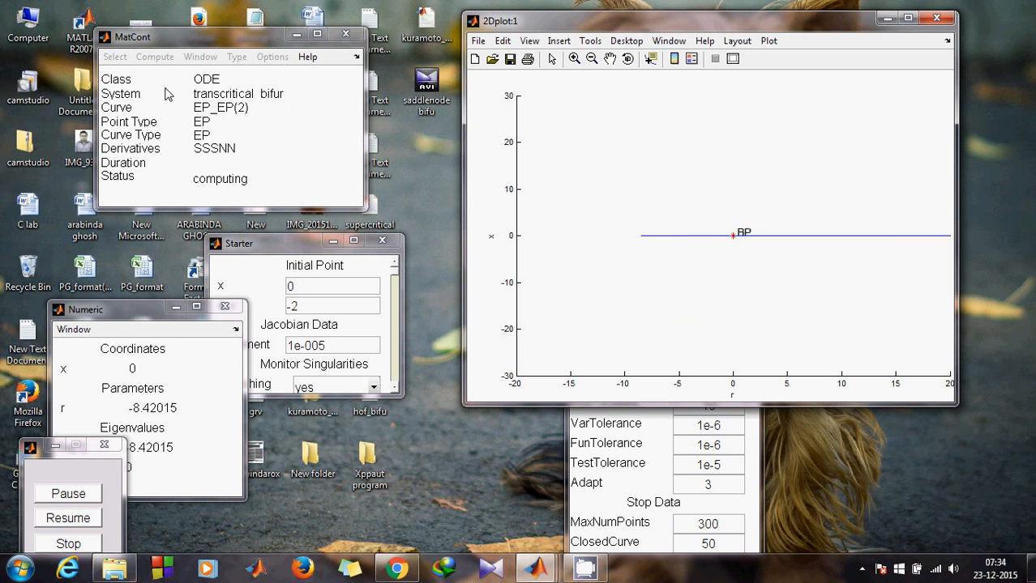
pyautogui.click(181, 408)
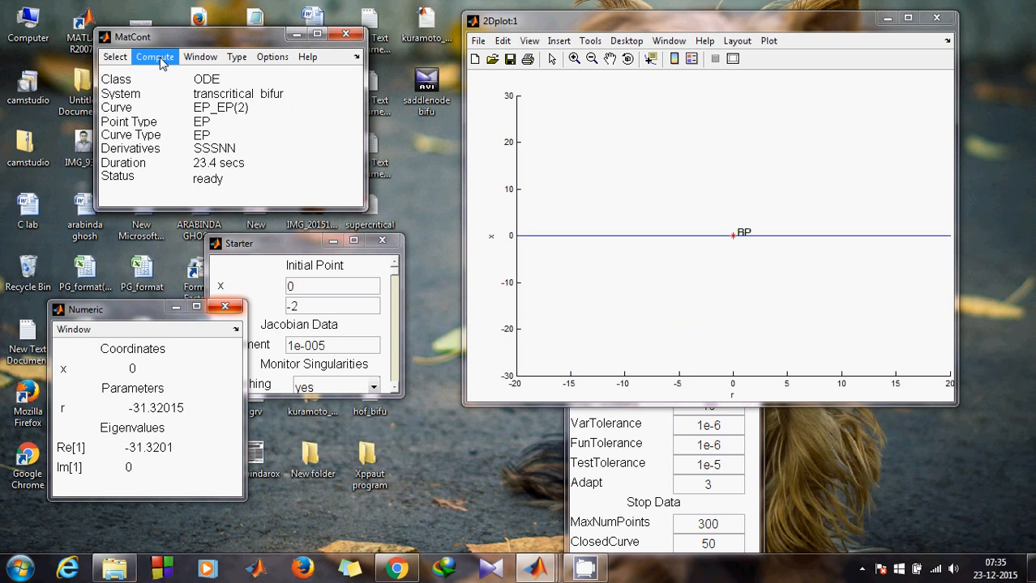
# - Extend the EP_EP(2) x = 0 branch further down to r ≈ -61.32
pyautogui.click(162, 64)
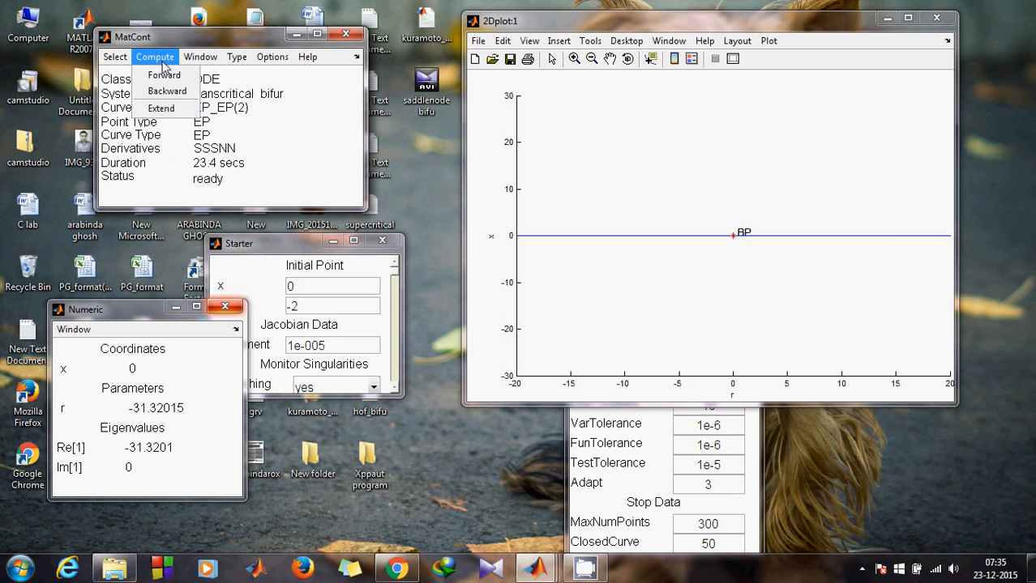
pyautogui.click(162, 109)
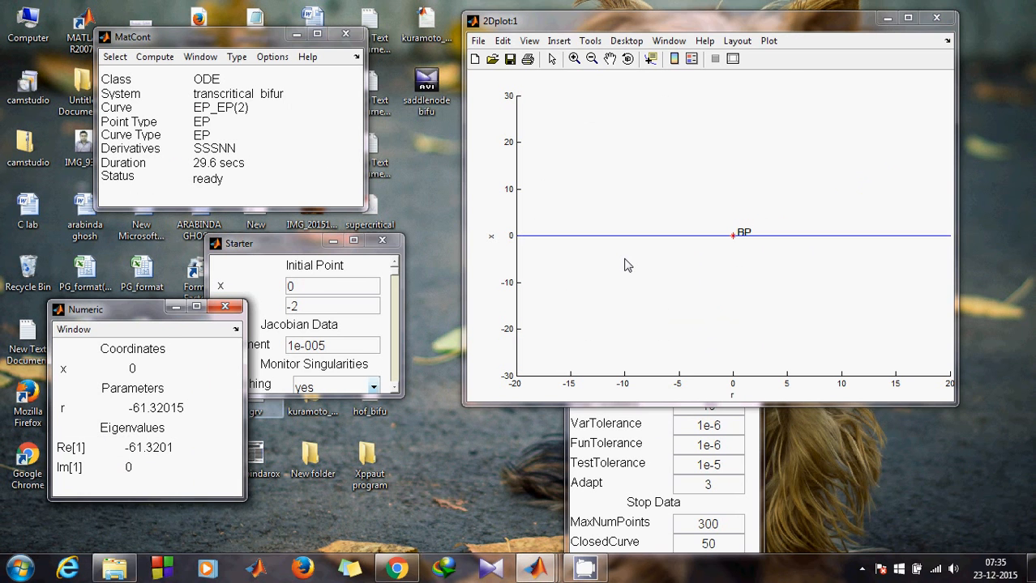
pyautogui.click(665, 262)
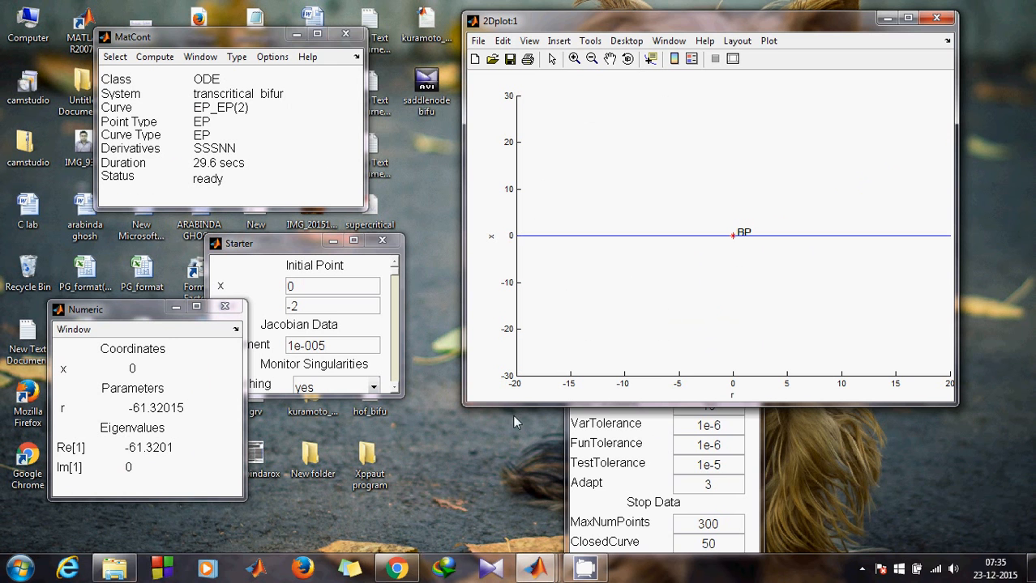
# - Recall the earlier cd command to re-enter Systems\transcritical_bifur\diagram in MATLAB
pyautogui.moveTo(545, 571)
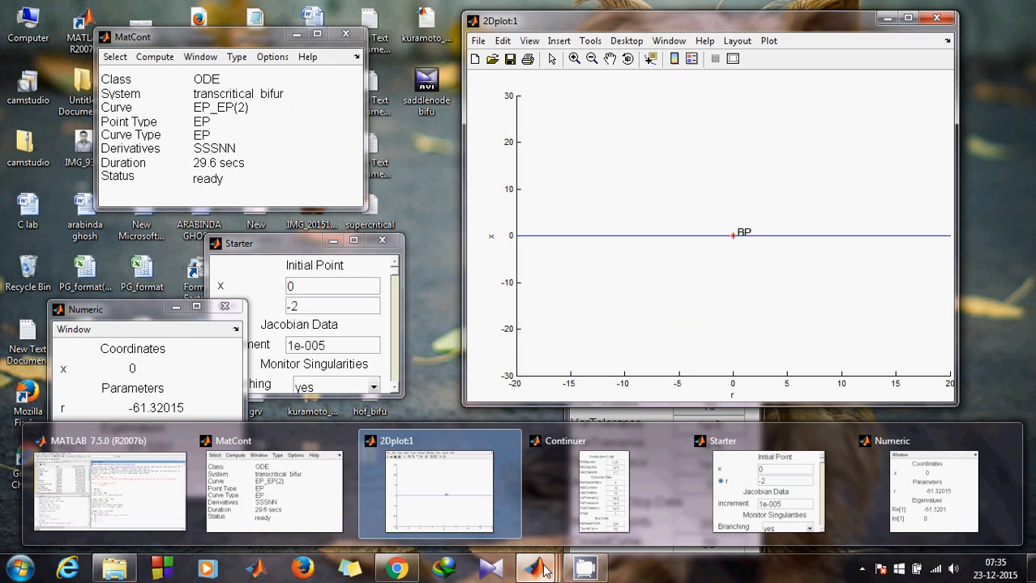
pyautogui.click(154, 486)
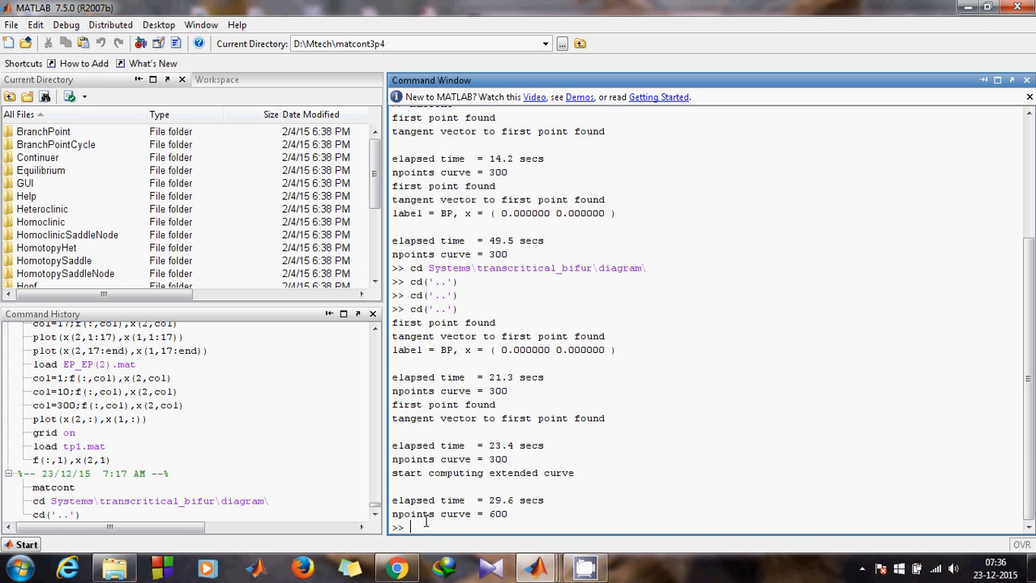
pyautogui.write('cd')
pyautogui.press('Up')
pyautogui.press('Up')
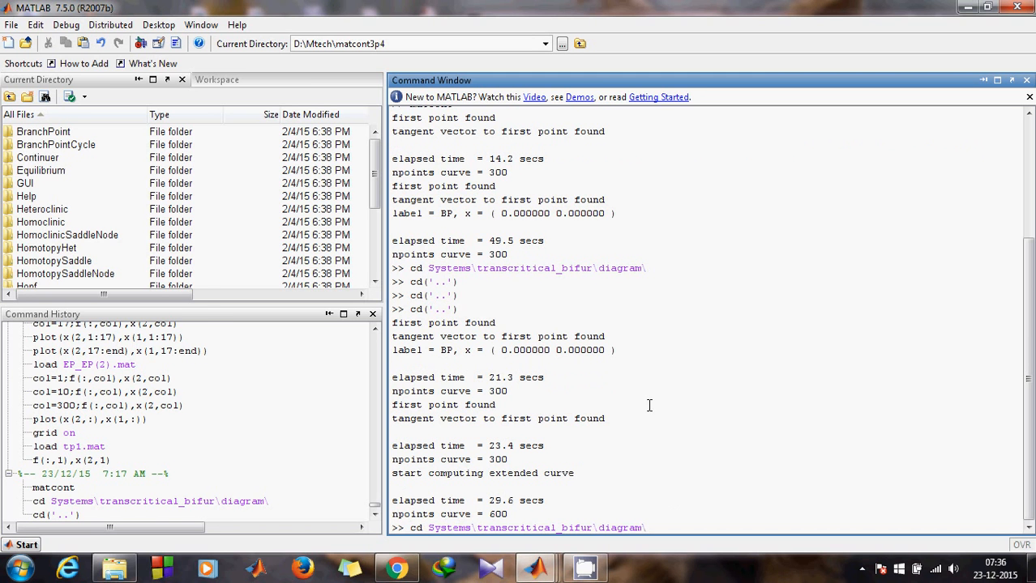
pyautogui.press('Return')
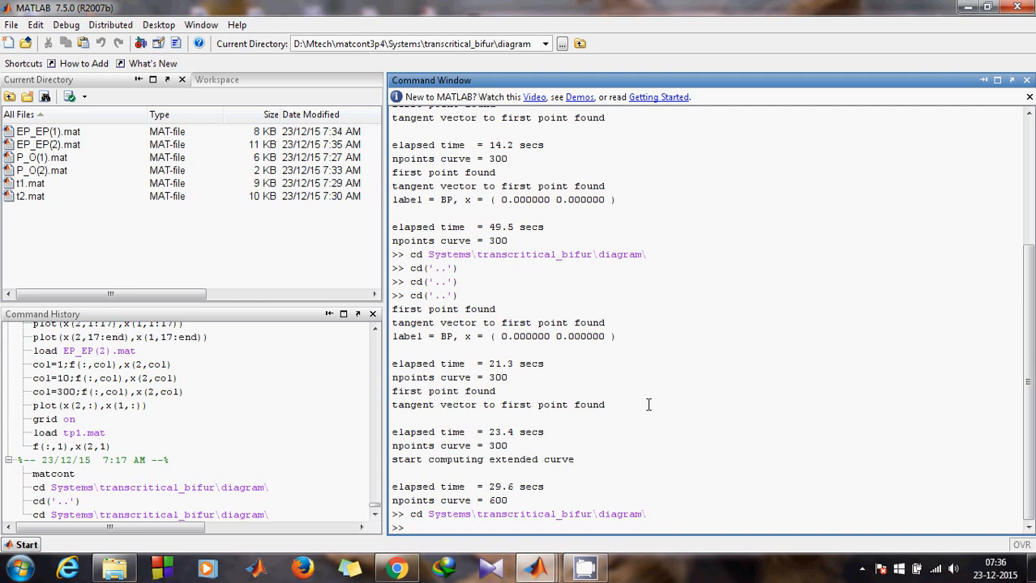
# - Load the t1.mat continuation data with load t1
pyautogui.write('load t1')
pyautogui.press('Tab')
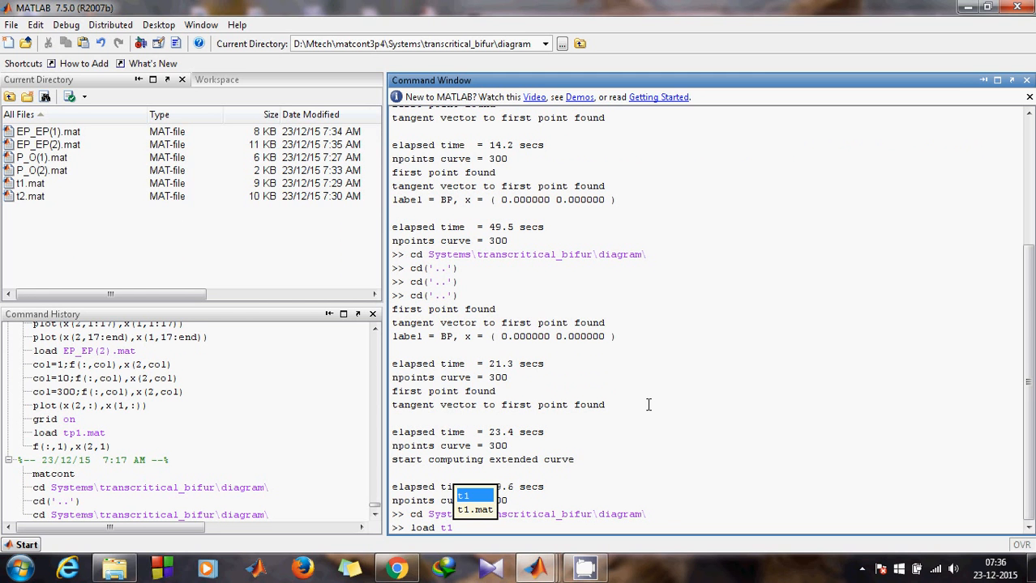
pyautogui.press('Down')
pyautogui.press('Return')
pyautogui.press('Return')
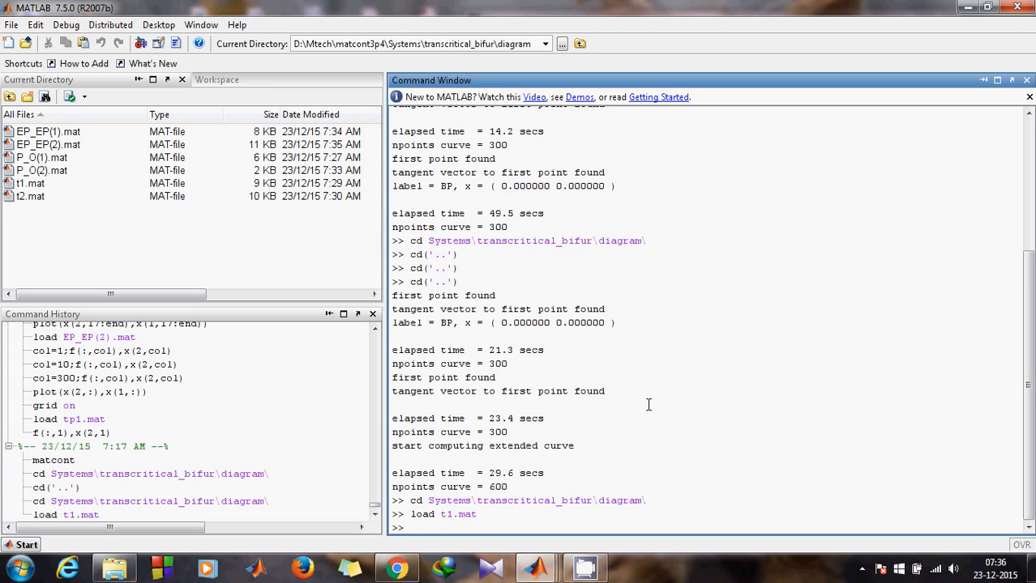
# - Check t1.mat's workspace variables and edit the recalled command to col=1;f(:,col),x(2,col)
pyautogui.click(217, 79)
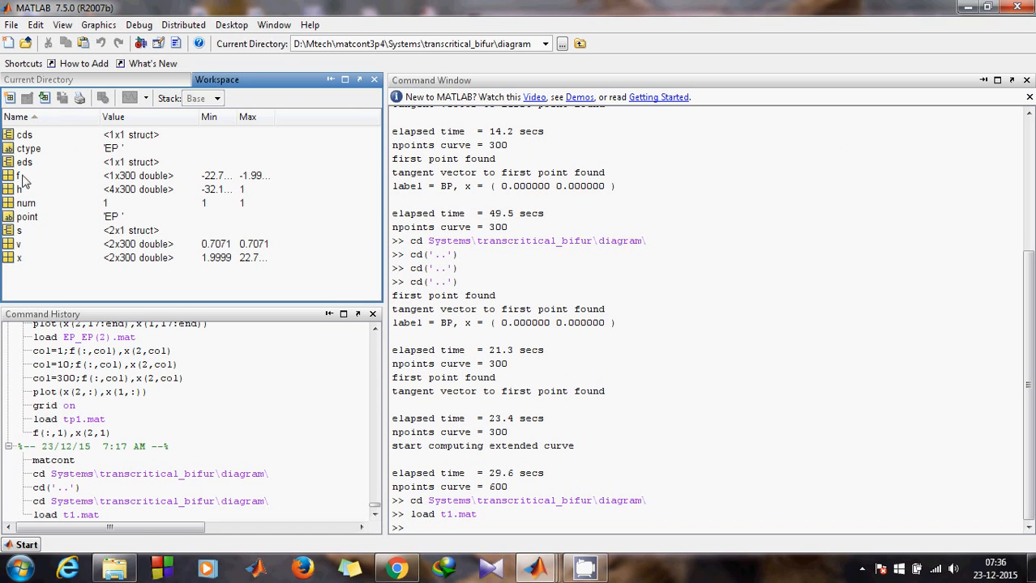
pyautogui.click(109, 81)
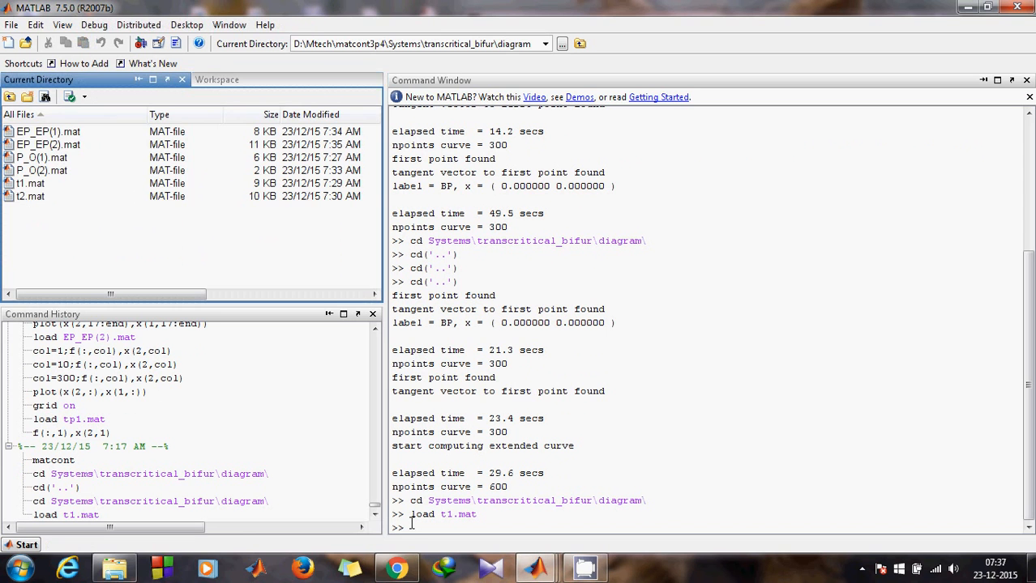
pyautogui.click(410, 526)
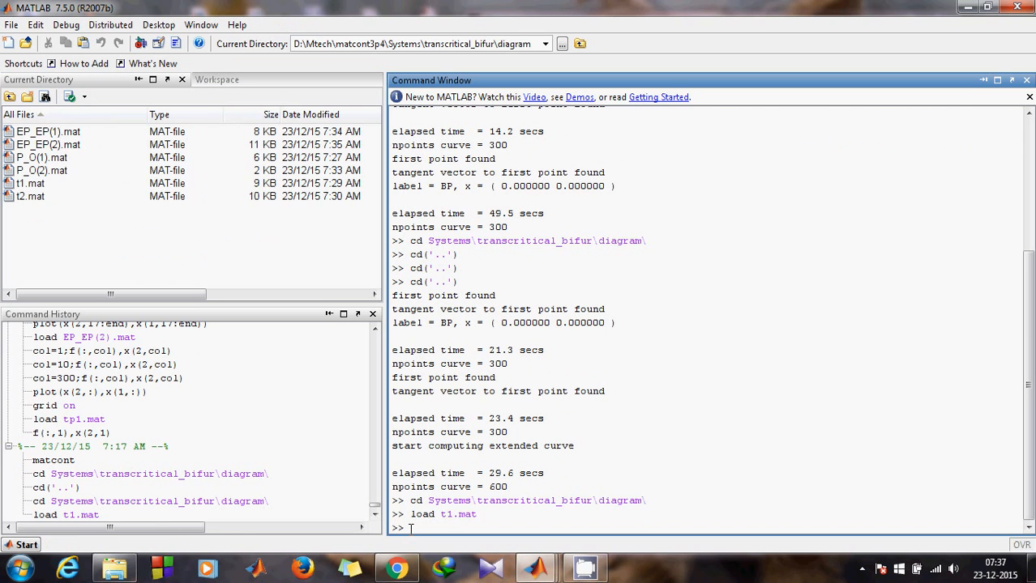
pyautogui.write('col')
pyautogui.press('Up')
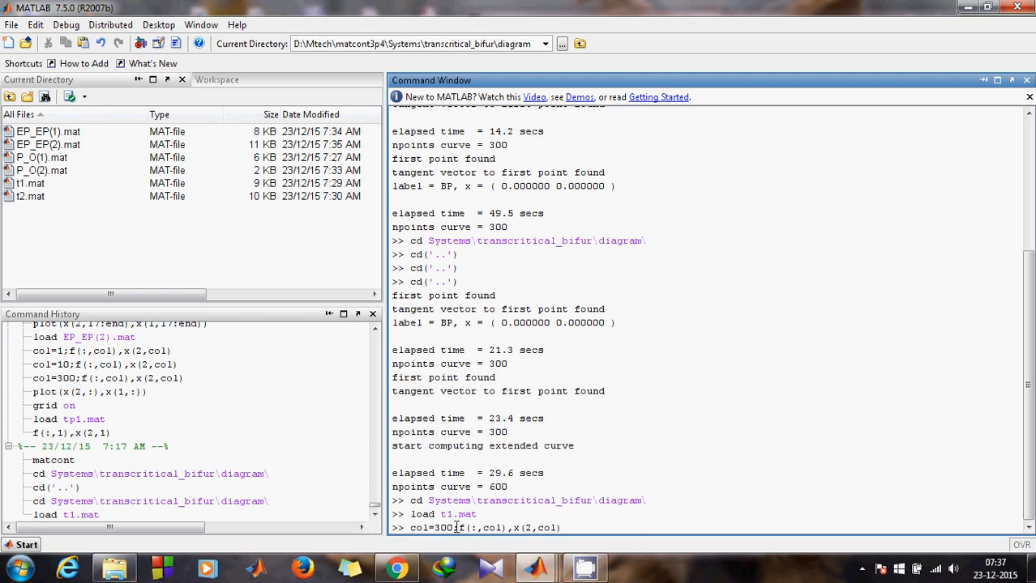
pyautogui.click(453, 527)
pyautogui.press('BackSpace')
pyautogui.press('BackSpace')
pyautogui.press('BackSpace')
pyautogui.write('1')
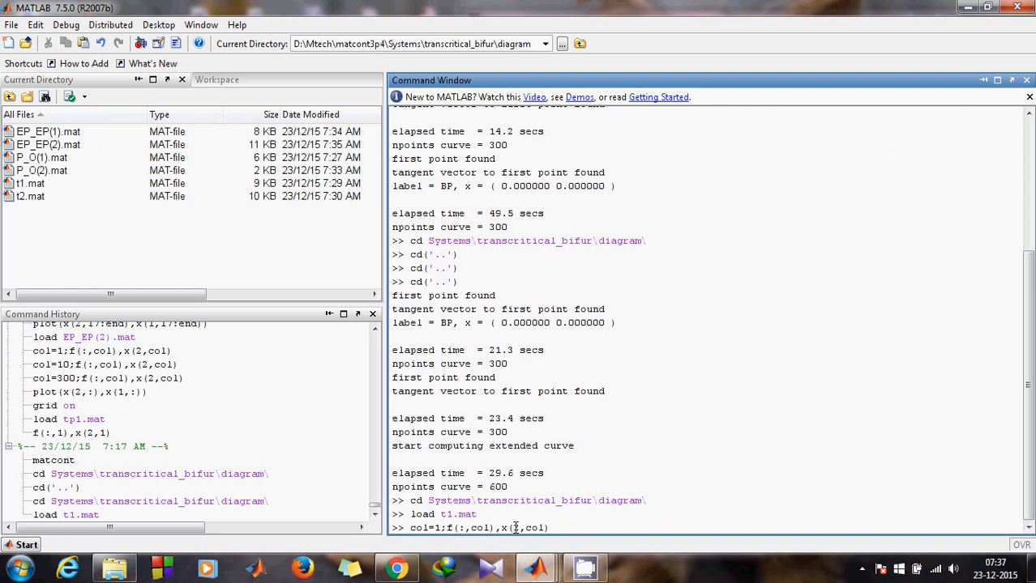
pyautogui.click(216, 79)
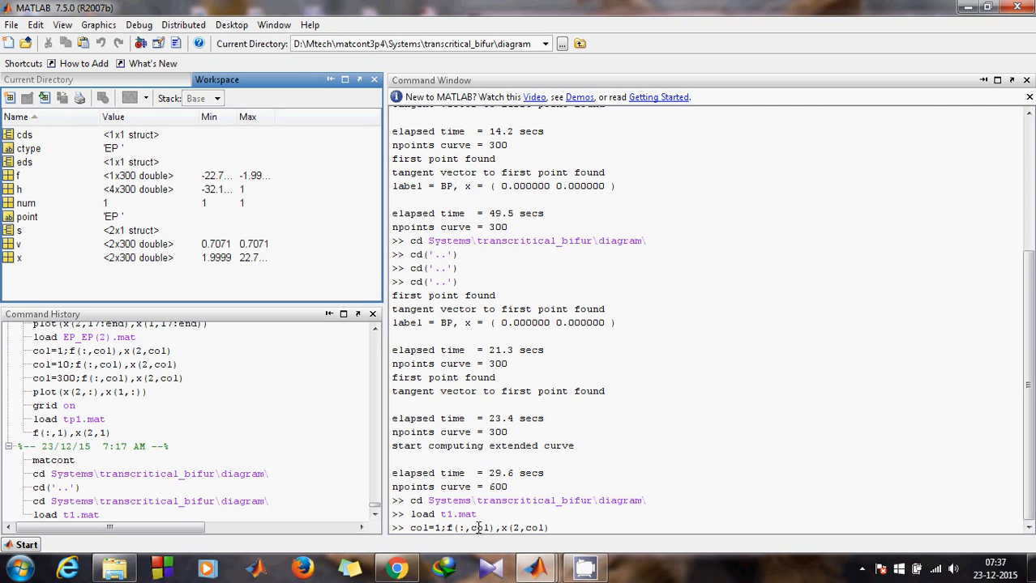
# - Print f and x(2,col) at columns 1 and 10 of the branch
pyautogui.click(561, 528)
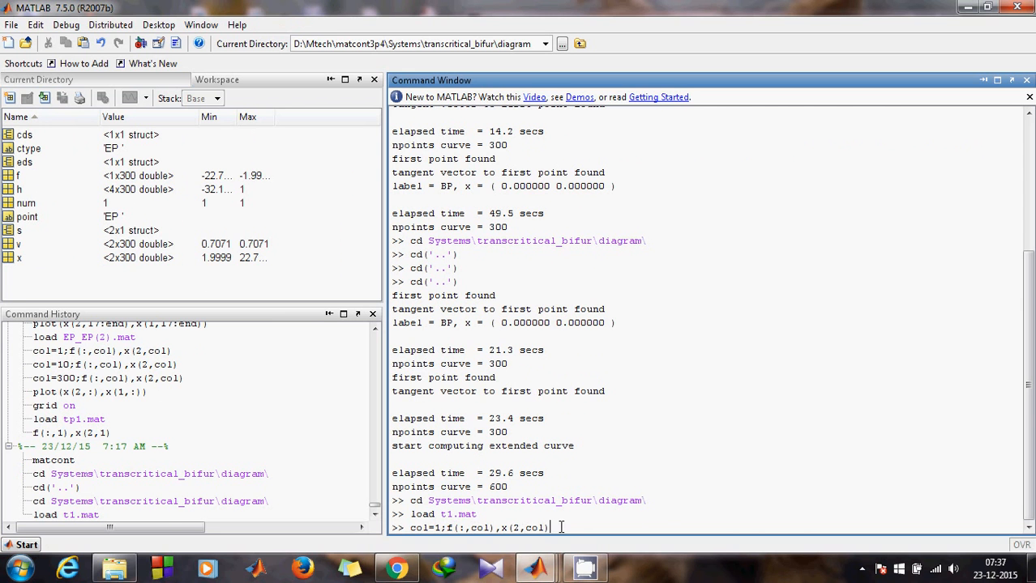
pyautogui.press('Return')
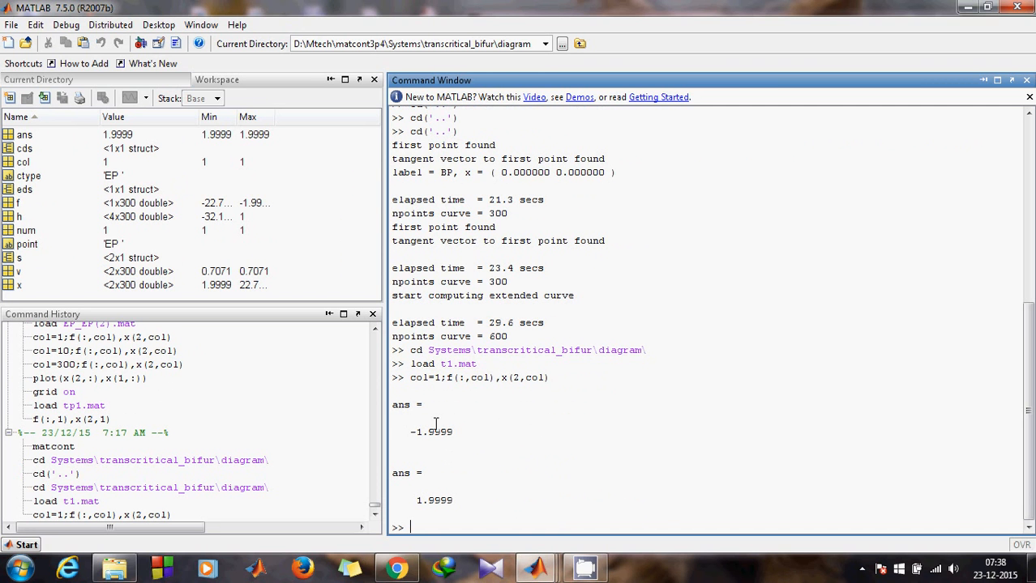
pyautogui.press('Up')
pyautogui.click(440, 527)
pyautogui.write('0;f(:,col),x(2,col')
pyautogui.press('Return')
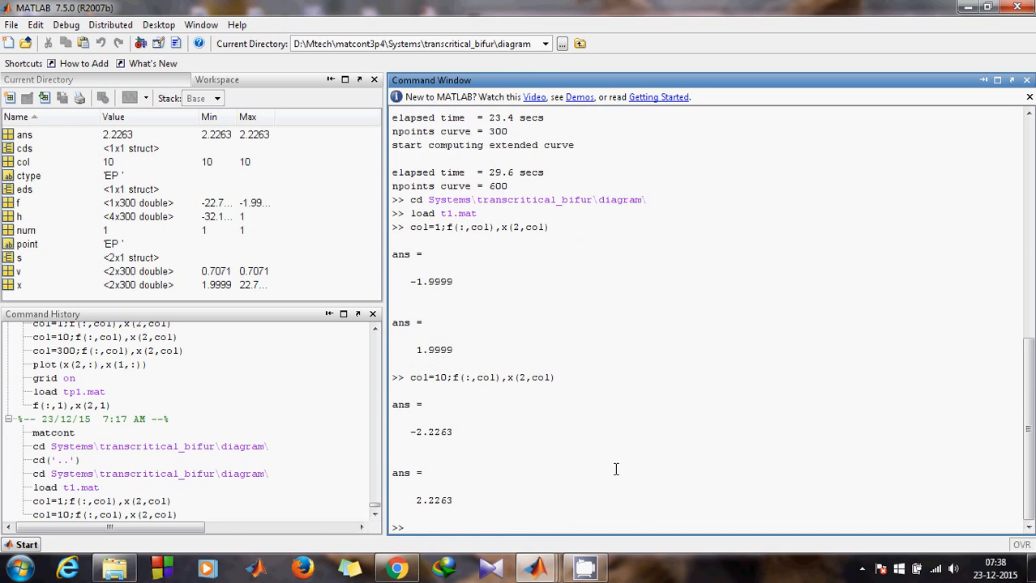
# - Print f and x(2,col) at columns 100 and 300, giving ±22.7324 at 300
pyautogui.press('Up')
pyautogui.click(257, 88)
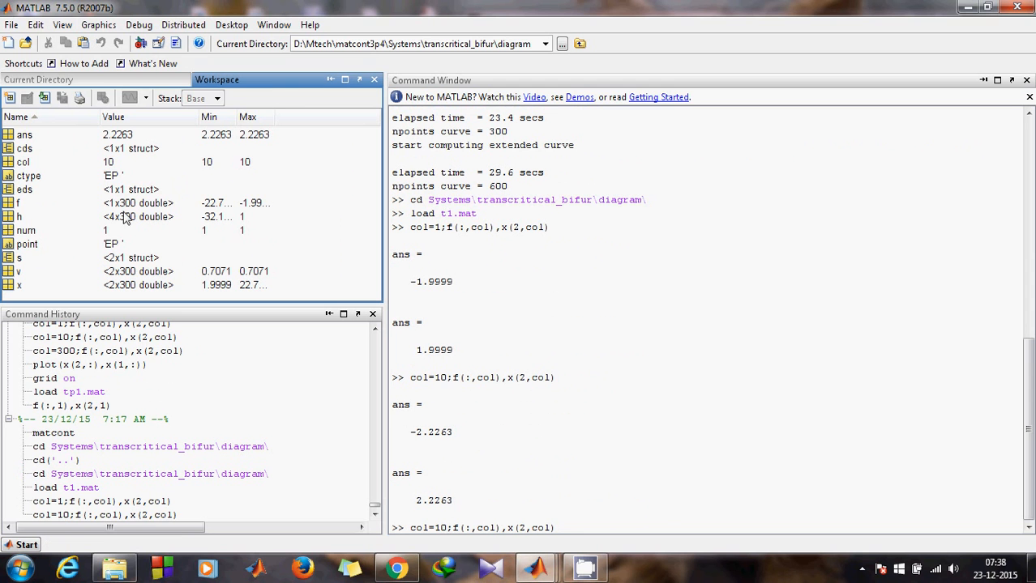
pyautogui.click(446, 524)
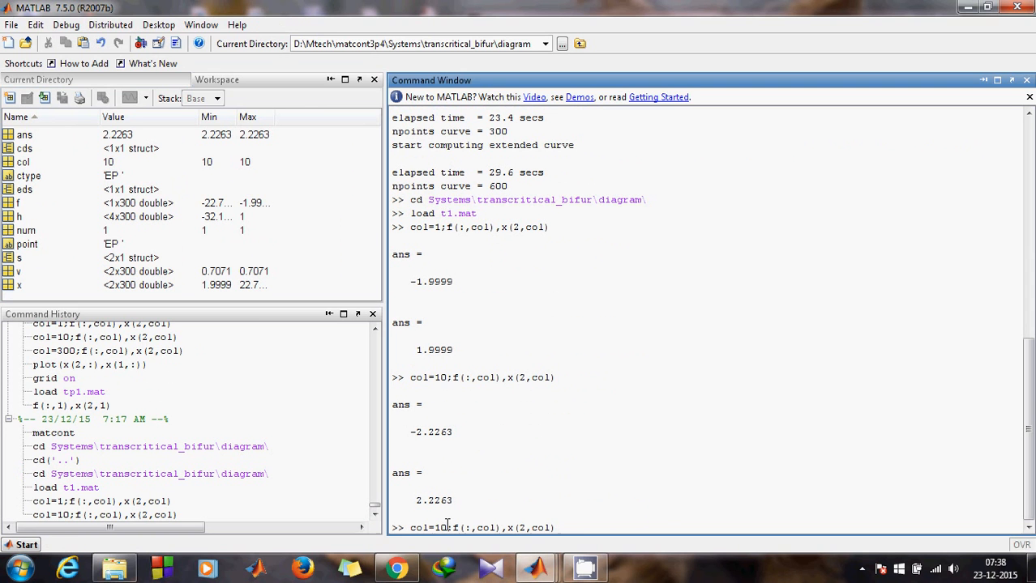
pyautogui.write('0')
pyautogui.press('Return')
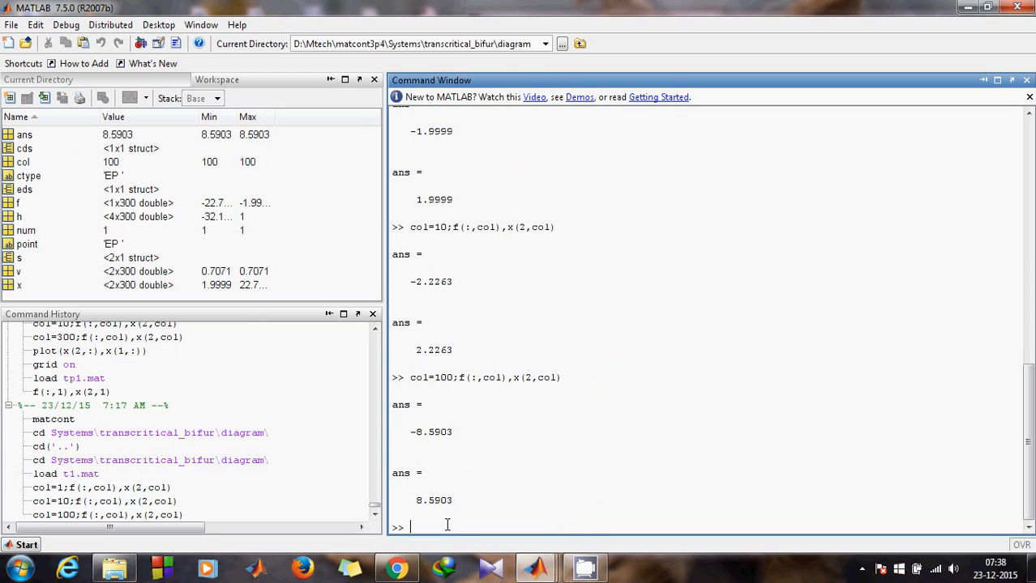
pyautogui.press('Up')
pyautogui.click(439, 527)
pyautogui.press('BackSpace')
pyautogui.write('3')
pyautogui.press('Return')
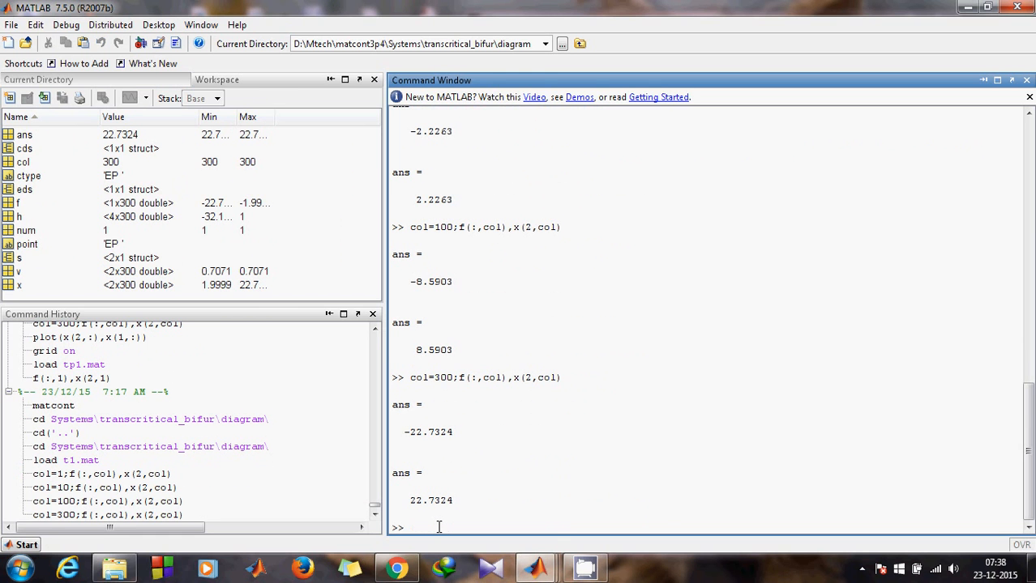
# - Plot the branch with plot(x(2,:),x(1,:)), x against r
pyautogui.write('plot')
pyautogui.press('Up')
pyautogui.press('Return')
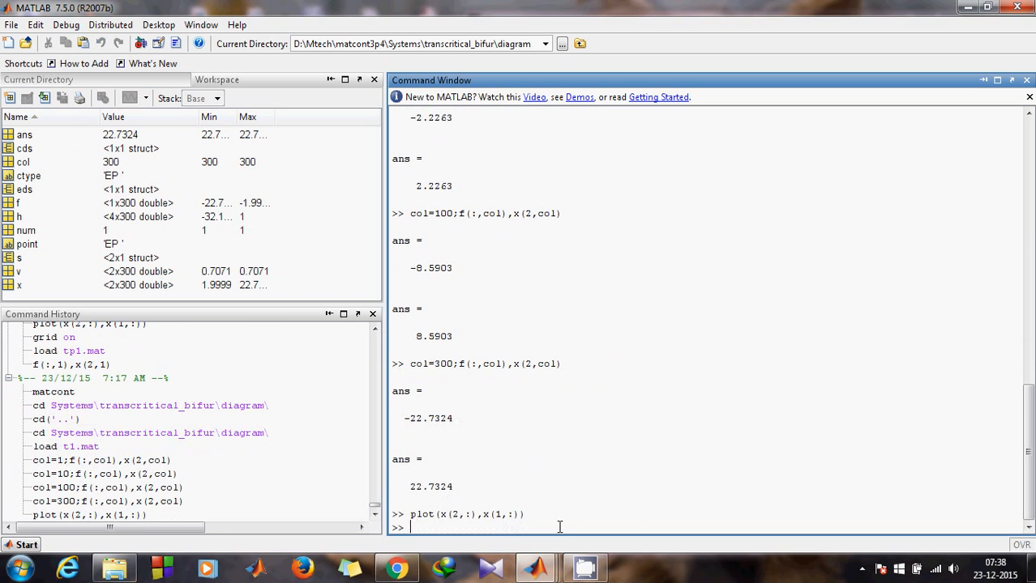
# - Minimize the new plot figure and run hold on to keep the first branch
pyautogui.moveTo(535, 571)
pyautogui.click(438, 494)
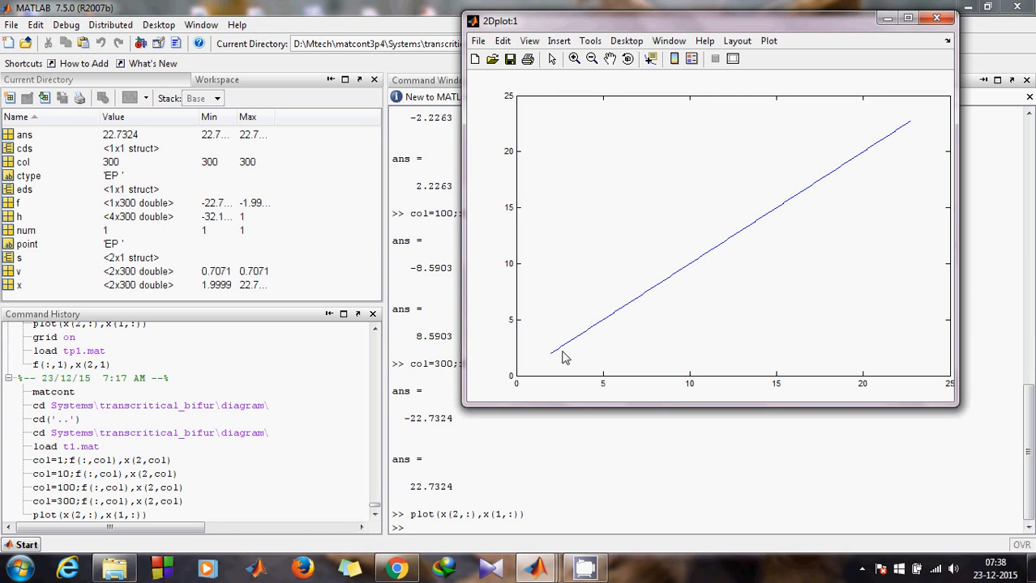
pyautogui.click(887, 18)
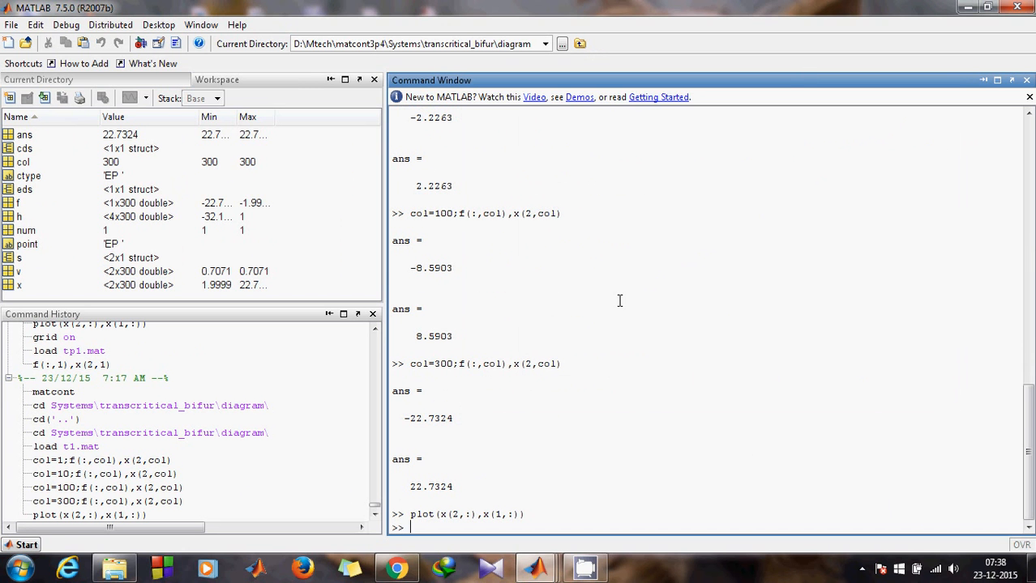
pyautogui.write('hold on')
pyautogui.press('Return')
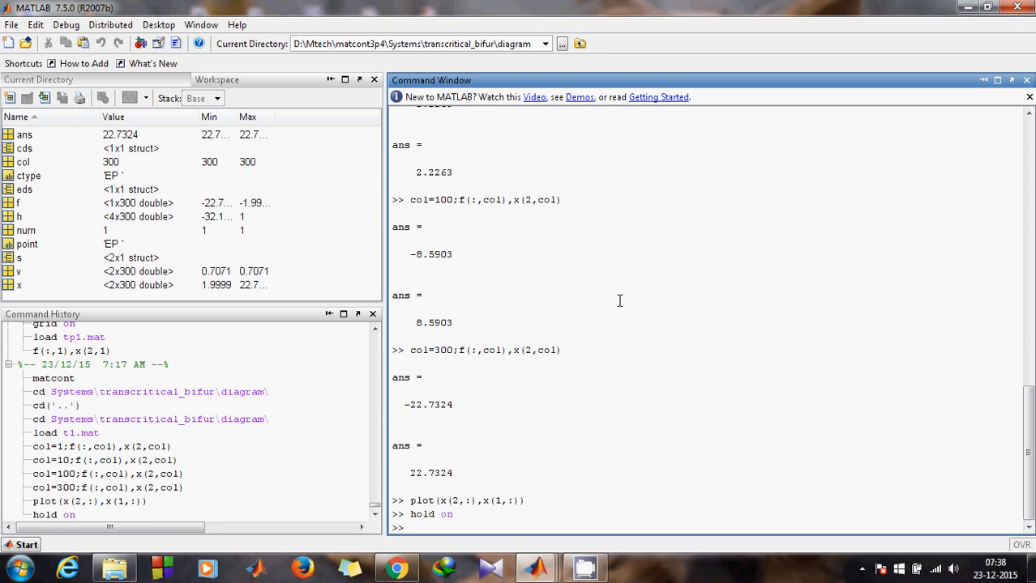
# - Load the second equilibrium curve with load t2.mat
pyautogui.press('Up')
pyautogui.press('BackSpace')
pyautogui.press('BackSpace')
pyautogui.press('BackSpace')
pyautogui.press('BackSpace')
pyautogui.press('BackSpace')
pyautogui.press('BackSpace')
pyautogui.press('BackSpace')
pyautogui.write('load t2')
pyautogui.press('Tab')
pyautogui.press('Down')
pyautogui.press('Return')
pyautogui.press('Return')
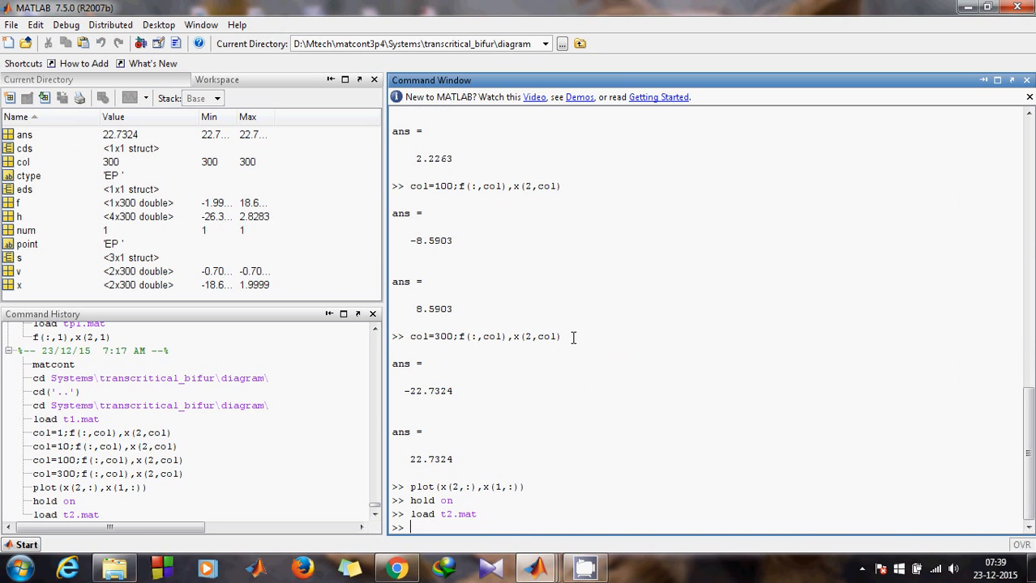
# - Print f and x(2,col) of the t2 curve at points 1 and 19
pyautogui.write('col')
pyautogui.press('Up')
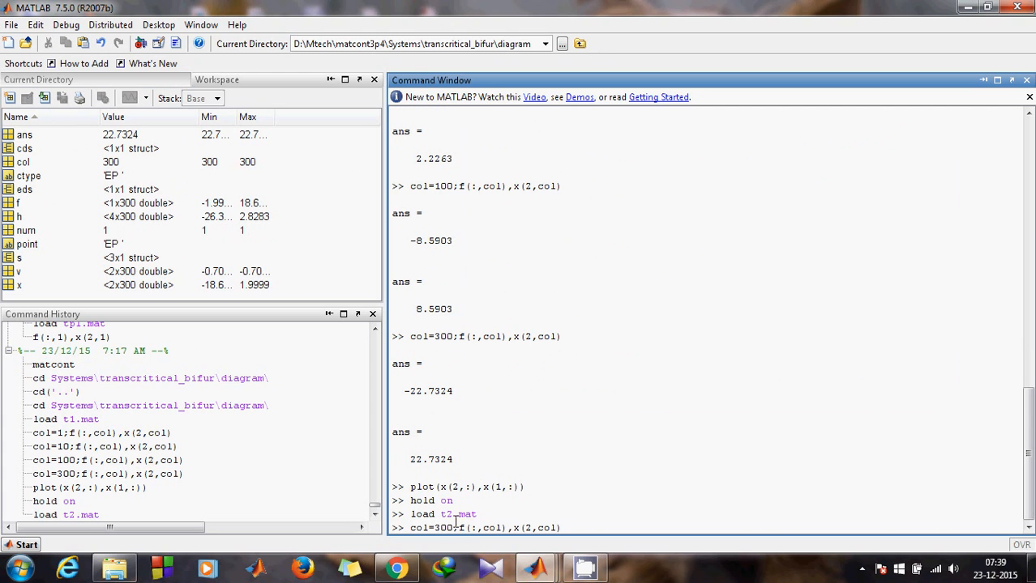
pyautogui.click(453, 525)
pyautogui.press('BackSpace')
pyautogui.press('BackSpace')
pyautogui.press('BackSpace')
pyautogui.write('1')
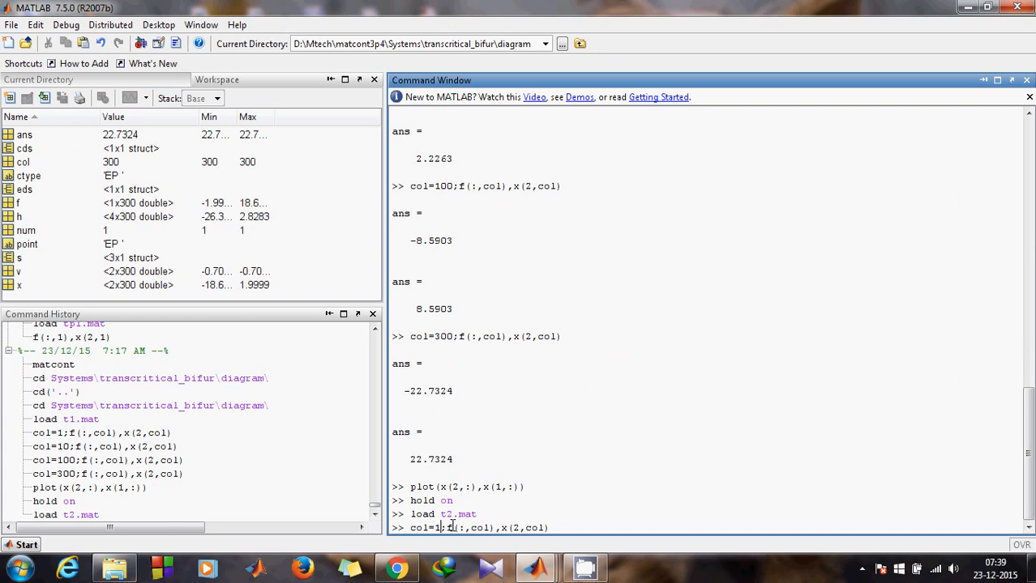
pyautogui.press('Return')
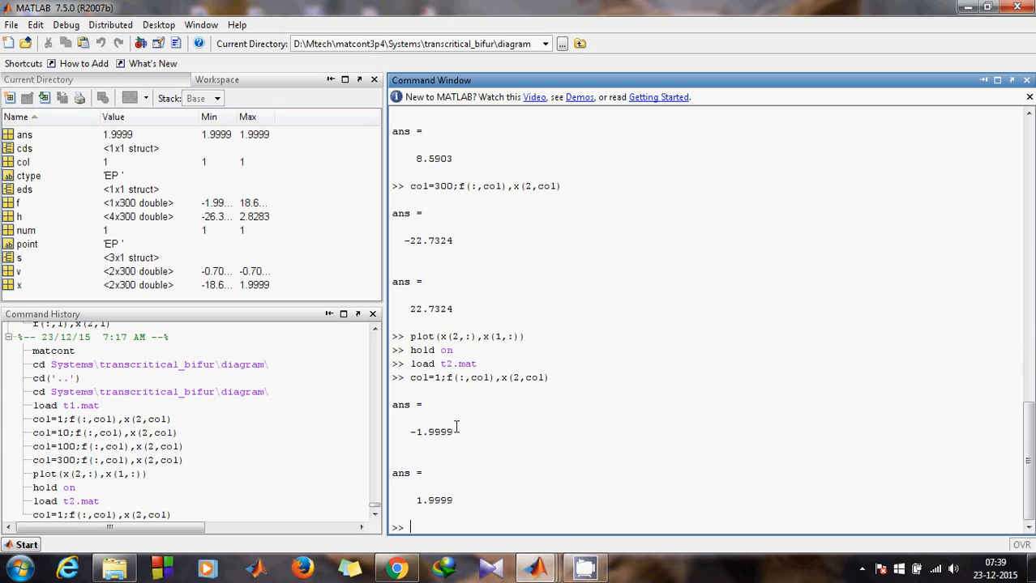
pyautogui.press('Up')
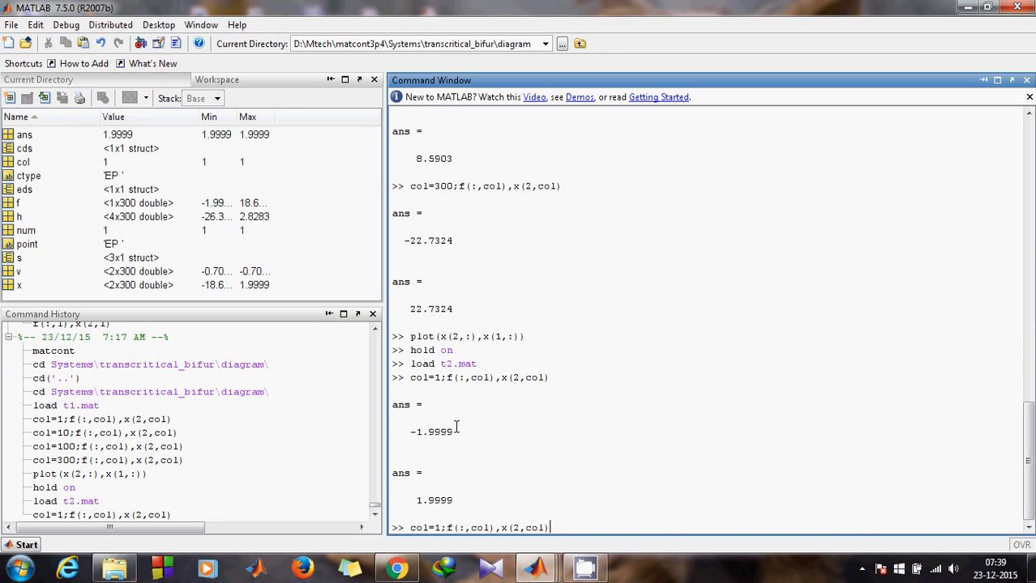
pyautogui.click(438, 528)
pyautogui.write('0')
pyautogui.press('Return')
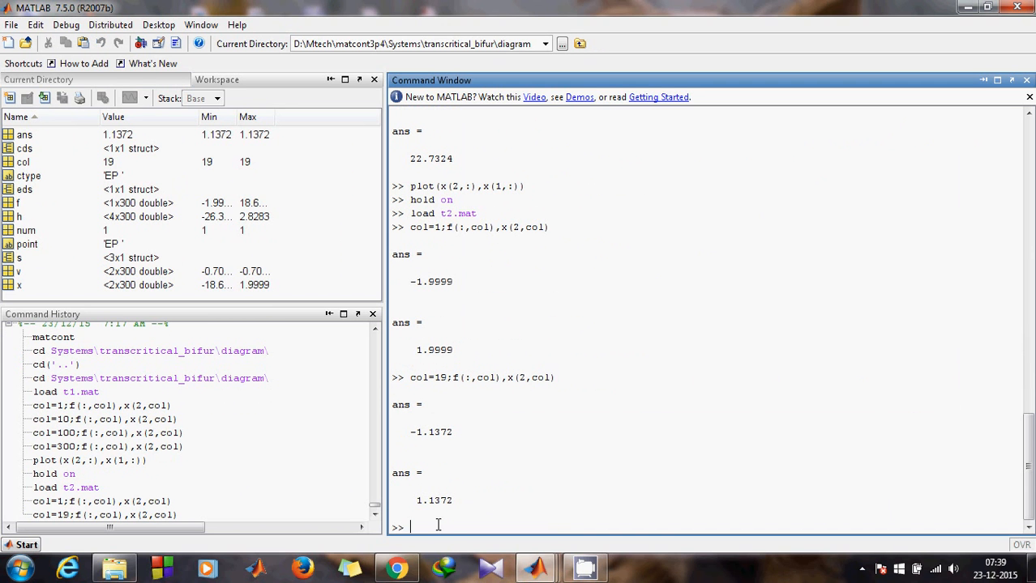
# - Print f and x(2,col) at points 30 and 50, giving ±0.3593 and ±0.9842
pyautogui.press('Up')
pyautogui.click(446, 527)
pyautogui.press('BackSpace')
pyautogui.press('BackSpace')
pyautogui.write('30')
pyautogui.press('Return')
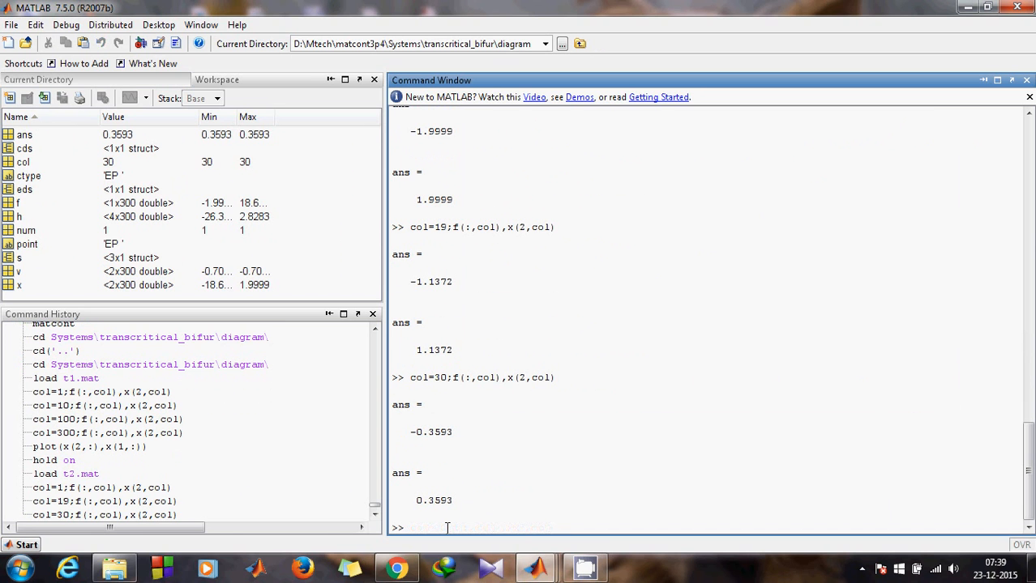
pyautogui.press('Up')
pyautogui.click(446, 527)
pyautogui.press('BackSpace')
pyautogui.press('BackSpace')
pyautogui.write('50')
pyautogui.press('Return')
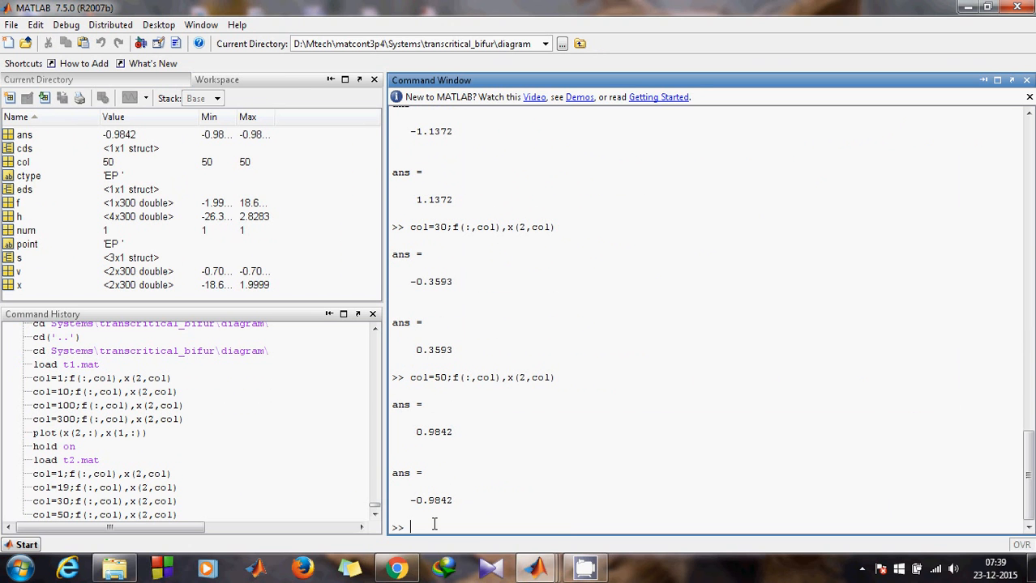
# - Print f and x(2,col) at points 40 and 35 to narrow the sign change
pyautogui.press('Up')
pyautogui.click(438, 524)
pyautogui.press('BackSpace')
pyautogui.write('4')
pyautogui.press('Return')
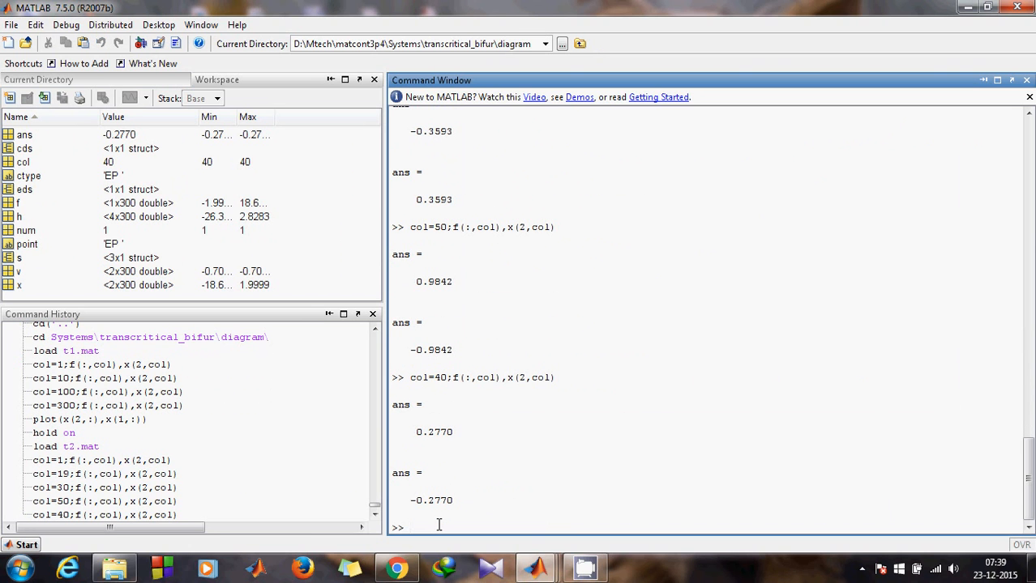
pyautogui.press('Up')
pyautogui.click(446, 527)
pyautogui.press('BackSpace')
pyautogui.press('BackSpace')
pyautogui.write('35')
pyautogui.press('Return')
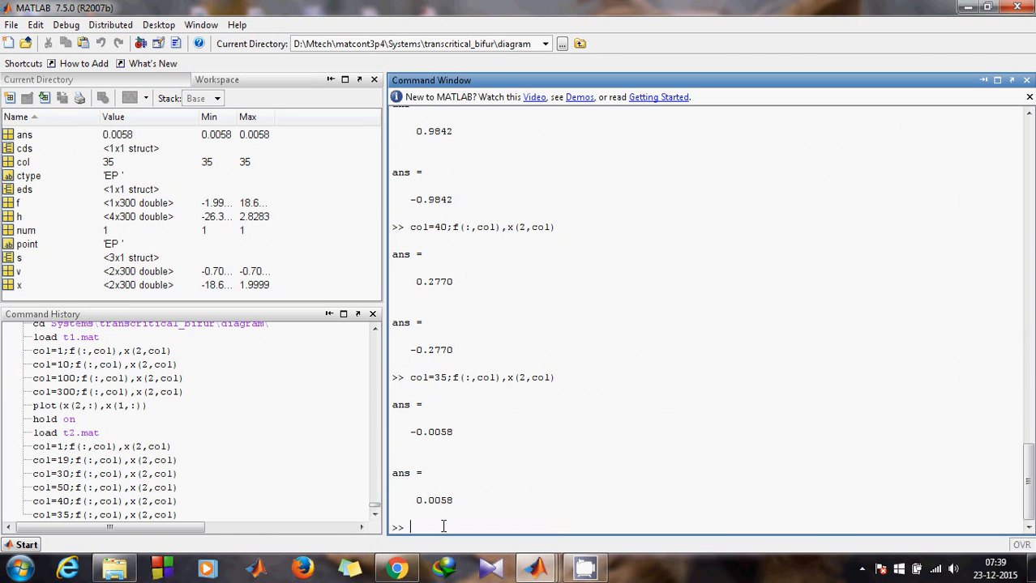
# - Print f and x(2,col) at points 37 and 36, finding both values 0 at 36
pyautogui.press('Up')
pyautogui.click(445, 527)
pyautogui.press('BackSpace')
pyautogui.write('7')
pyautogui.press('Return')
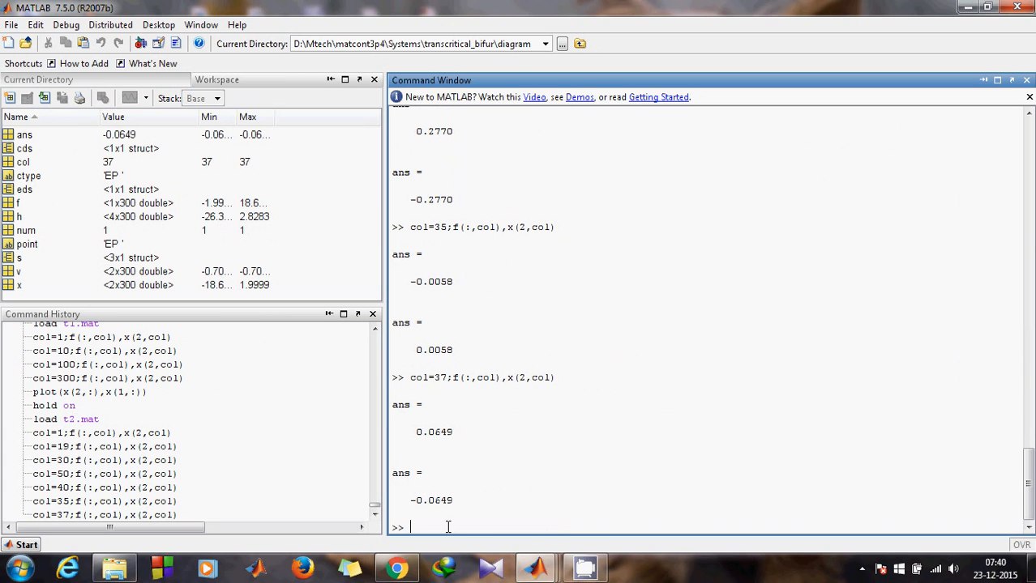
pyautogui.press('Up')
pyautogui.click(447, 527)
pyautogui.press('BackSpace')
pyautogui.write('6')
pyautogui.press('Return')
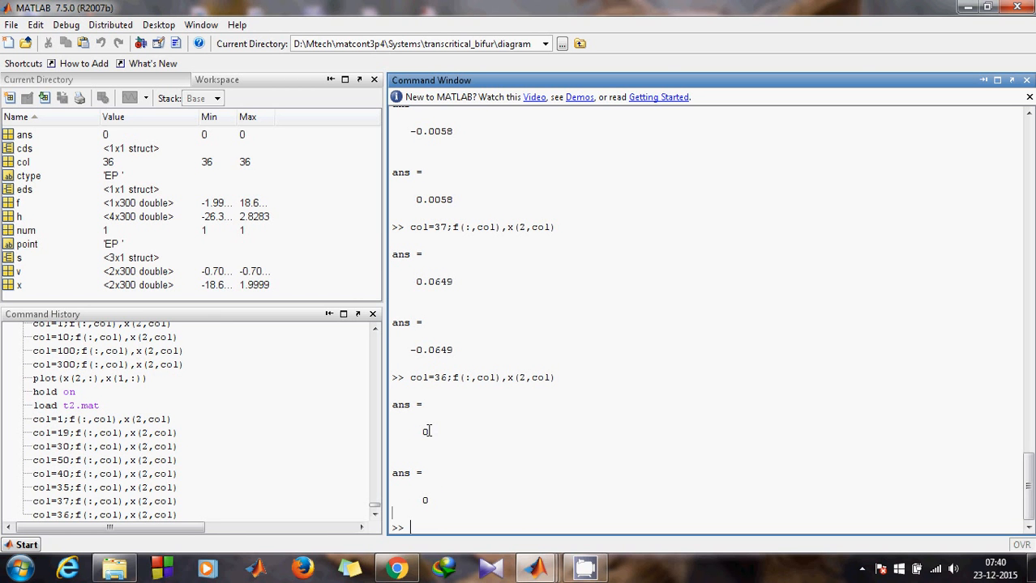
# - Clear the command line and recall the earlier plot command for editing
pyautogui.press('Up')
pyautogui.press('BackSpace')
pyautogui.press('BackSpace')
pyautogui.press('BackSpace')
pyautogui.press('BackSpace')
pyautogui.press('BackSpace')
pyautogui.press('Escape')
pyautogui.write('plo')
pyautogui.press('Up')
pyautogui.click(466, 527)
# - Plot points 1–36 with plot(x(2,1:36),x(1,1:36)) and check it on 2Dplot:1
pyautogui.write('1:36')
pyautogui.click(527, 528)
pyautogui.write('1:36')
pyautogui.click(571, 526)
pyautogui.press('Return')
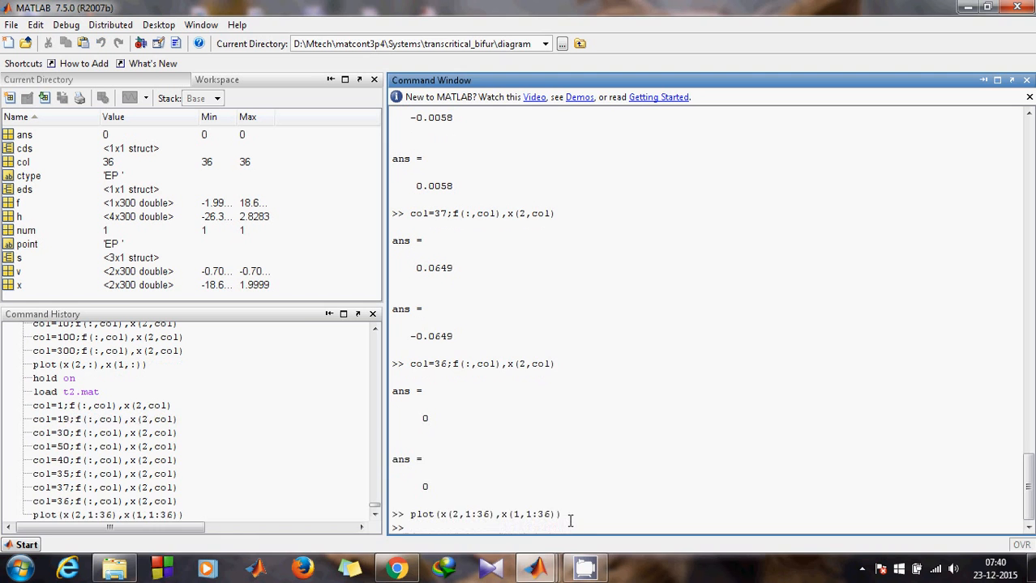
pyautogui.click(536, 569)
pyautogui.click(443, 496)
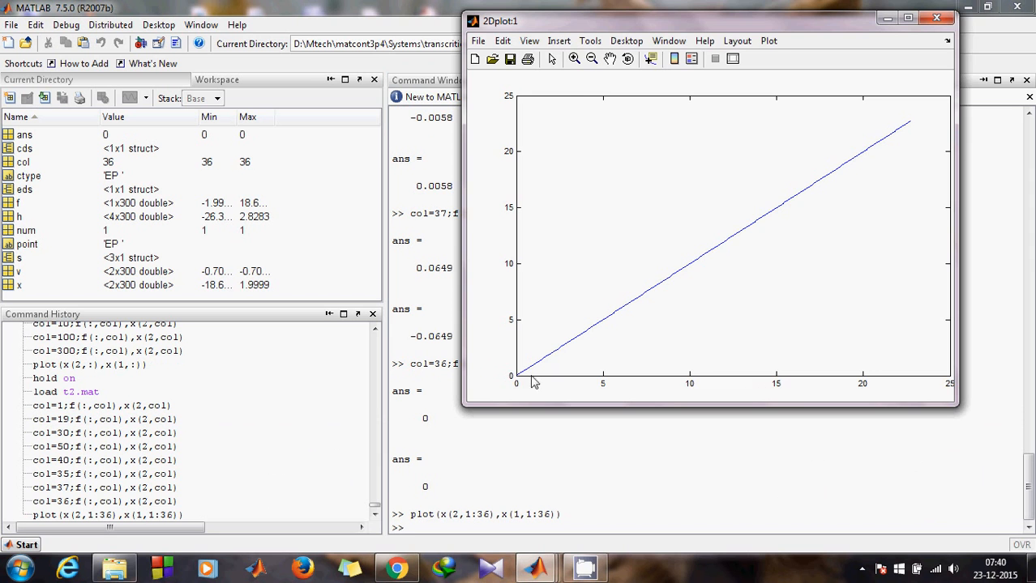
pyautogui.click(887, 18)
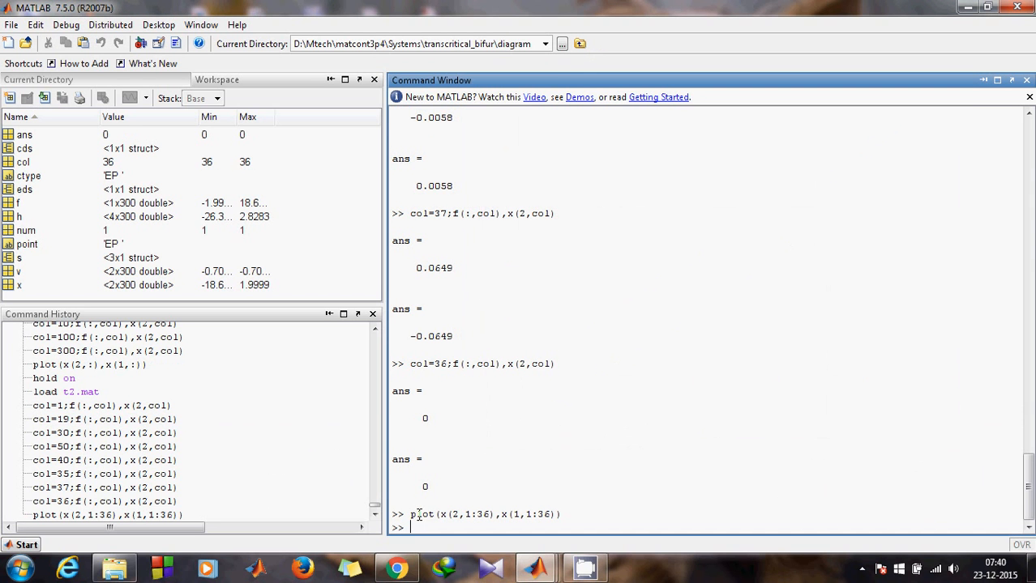
# - Plot points 36 to the end with plot(x(2,36:end),x(1,36:end))
pyautogui.press('Up')
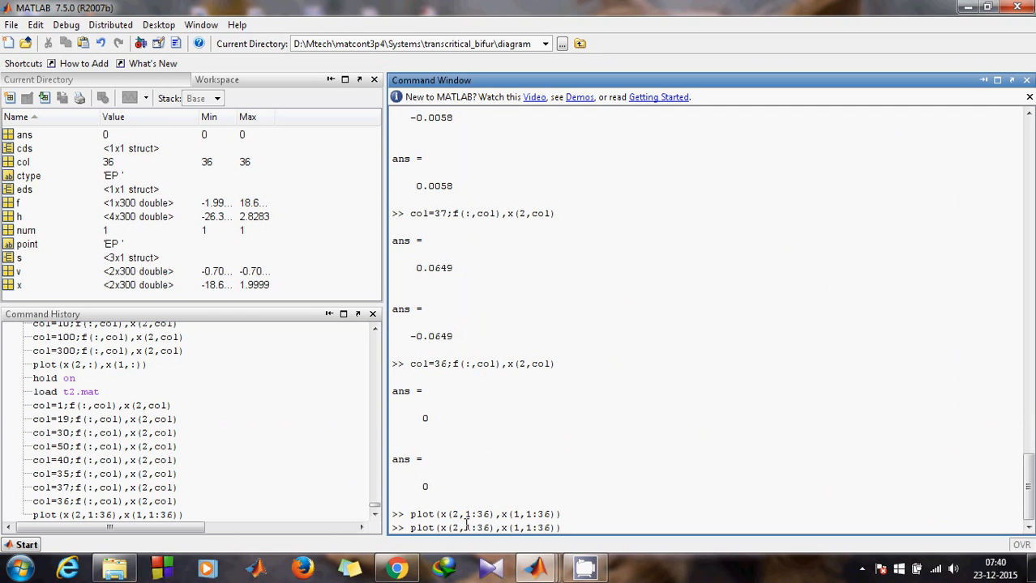
pyautogui.click(472, 527)
pyautogui.press('BackSpace')
pyautogui.write('36')
pyautogui.click(498, 527)
pyautogui.press('BackSpace')
pyautogui.press('BackSpace')
pyautogui.write('end')
pyautogui.click(543, 527)
pyautogui.press('BackSpace')
pyautogui.write('36')
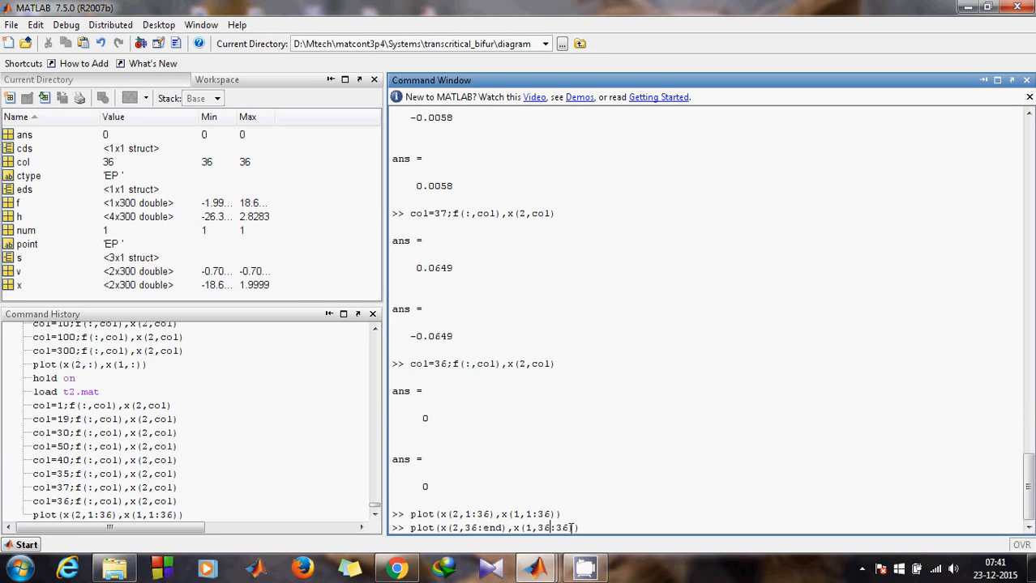
pyautogui.press('Right')
pyautogui.press('Delete')
pyautogui.press('Delete')
pyautogui.write('end')
pyautogui.press('Return')
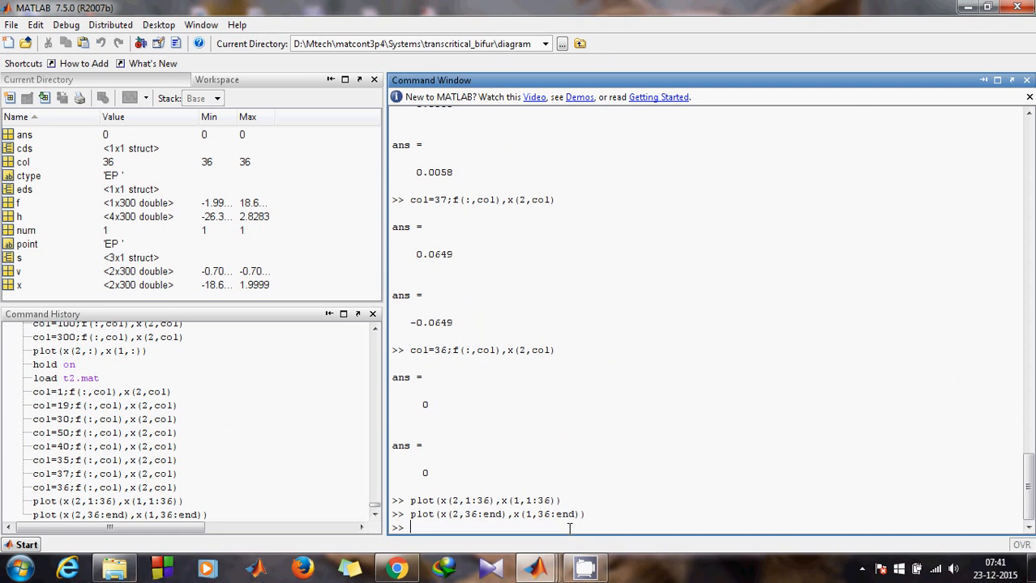
# - Check the overlaid line spanning about -18 to 22.7 on 2Dplot:1, then minimize it
pyautogui.moveTo(536, 569)
pyautogui.click(497, 500)
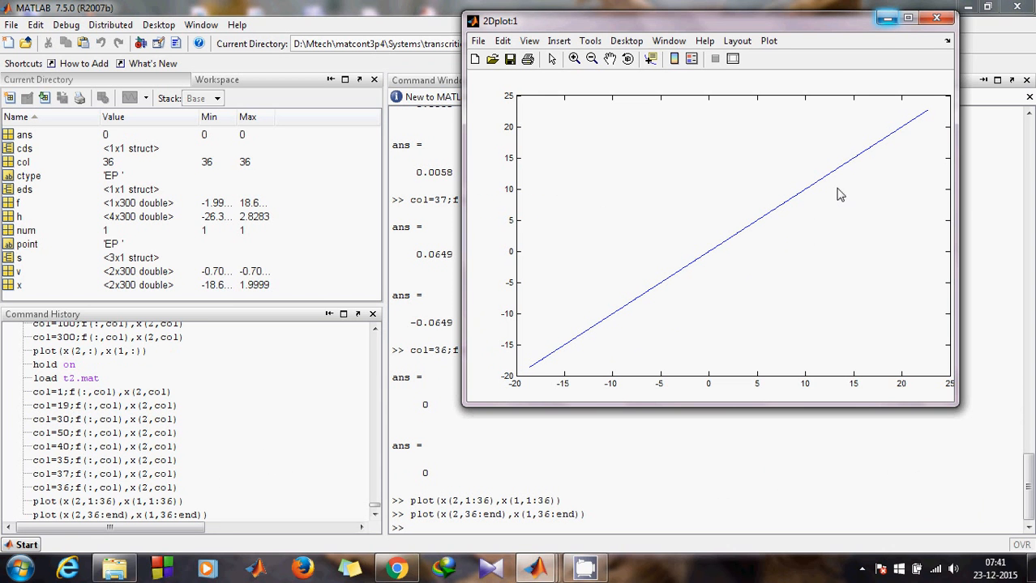
pyautogui.click(885, 23)
# - Load the first branch data file EP_EP(1).mat into the workspace
pyautogui.click(213, 85)
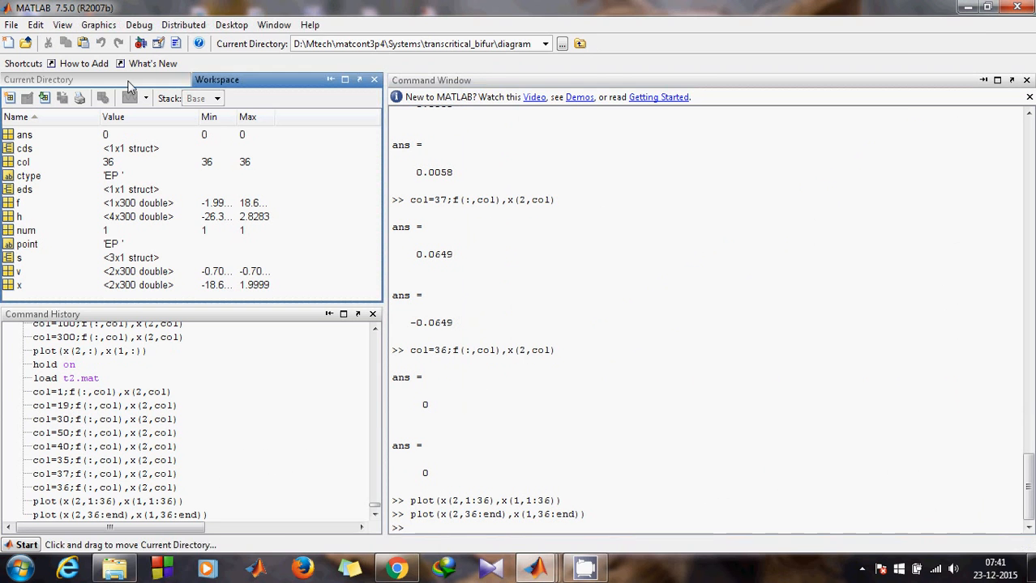
pyautogui.click(434, 527)
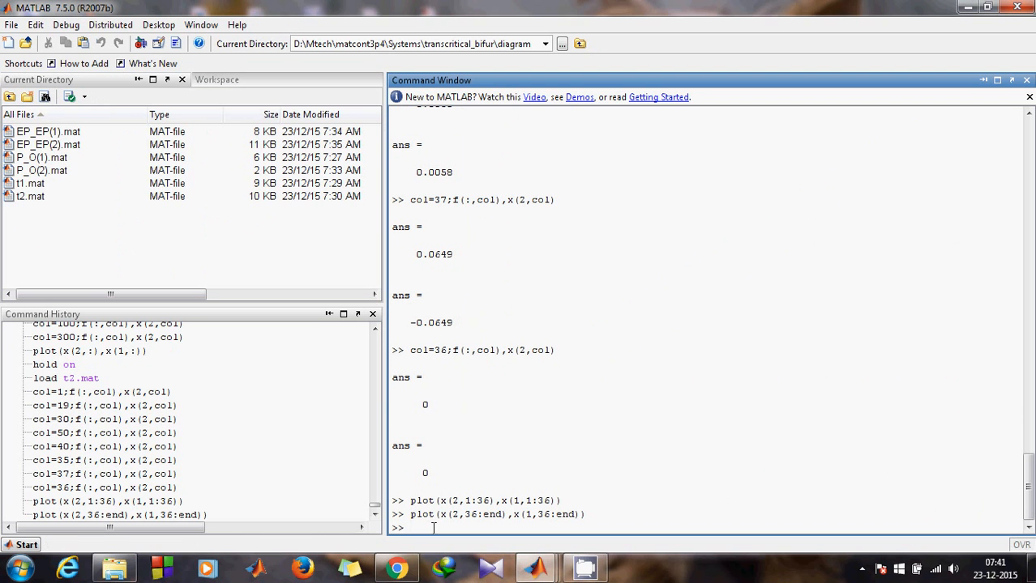
pyautogui.write('load EP')
pyautogui.press('Tab')
pyautogui.press('Down')
pyautogui.press('Return')
pyautogui.press('Return')
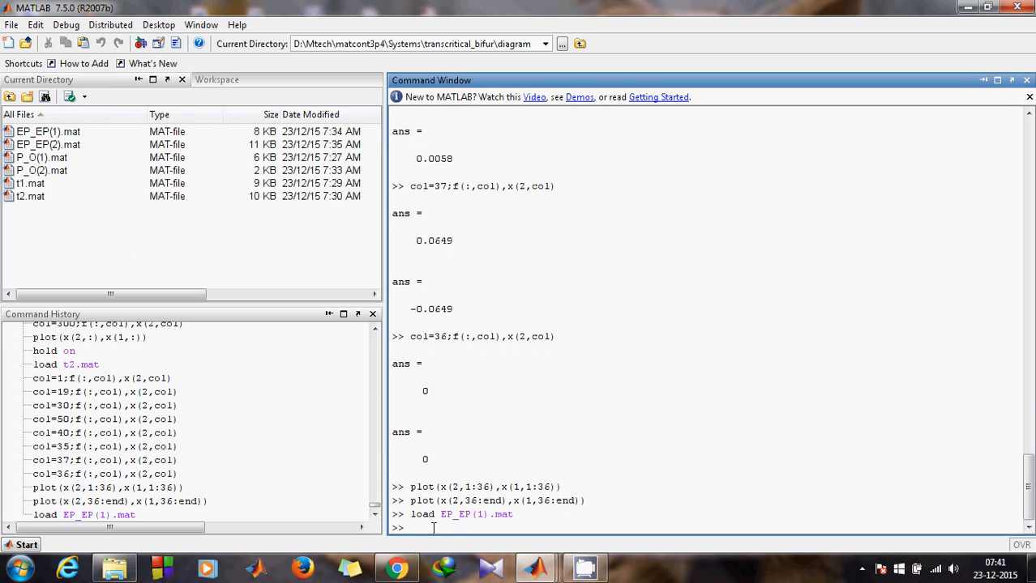
# - Print f and x(2) of the first branch at points 1 and 10
pyautogui.write('col')
pyautogui.press('Up')
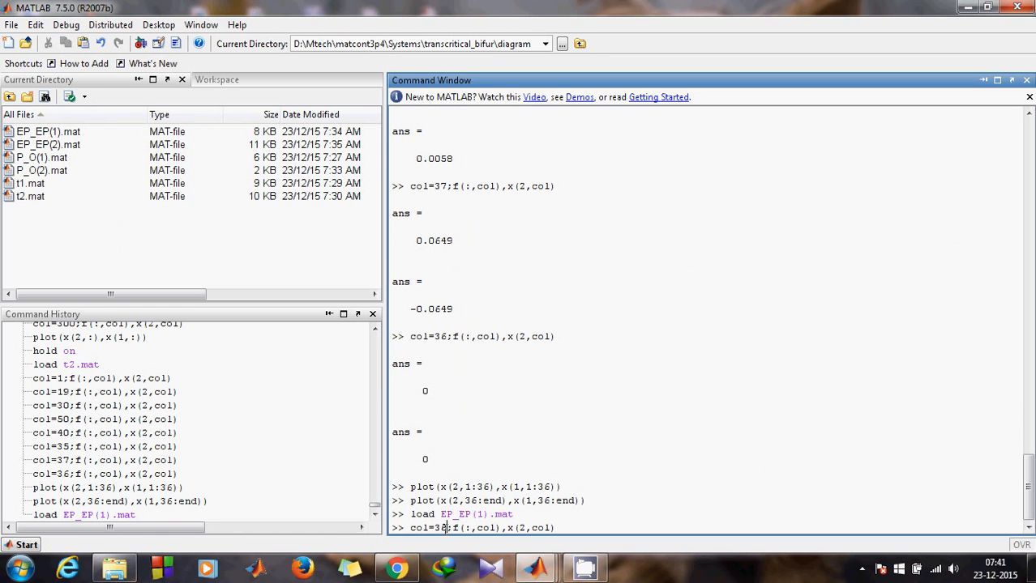
pyautogui.press('BackSpace')
pyautogui.press('BackSpace')
pyautogui.write('1')
pyautogui.press('Return')
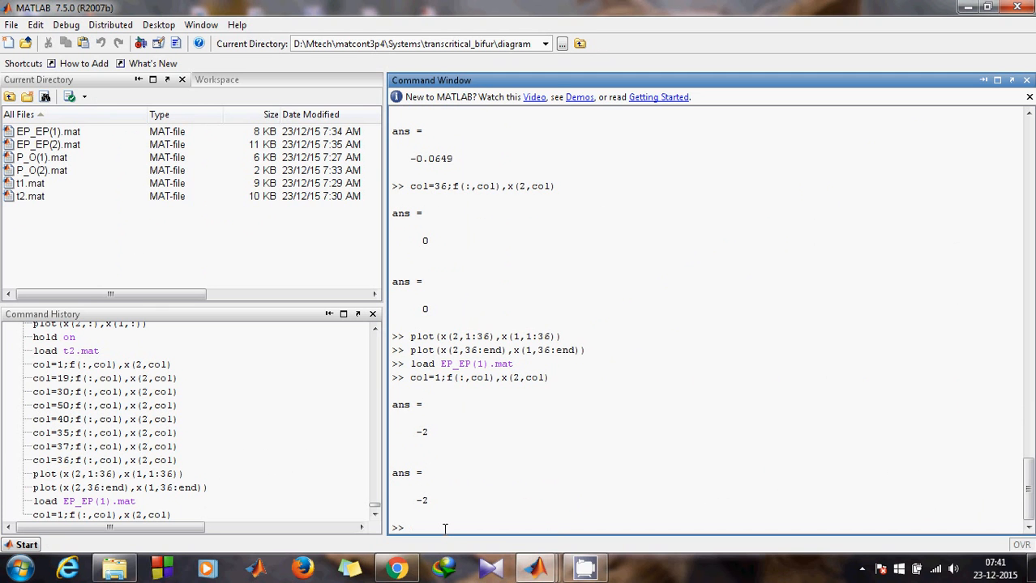
pyautogui.press('Up')
pyautogui.click(440, 528)
pyautogui.write('0')
pyautogui.press('Return')
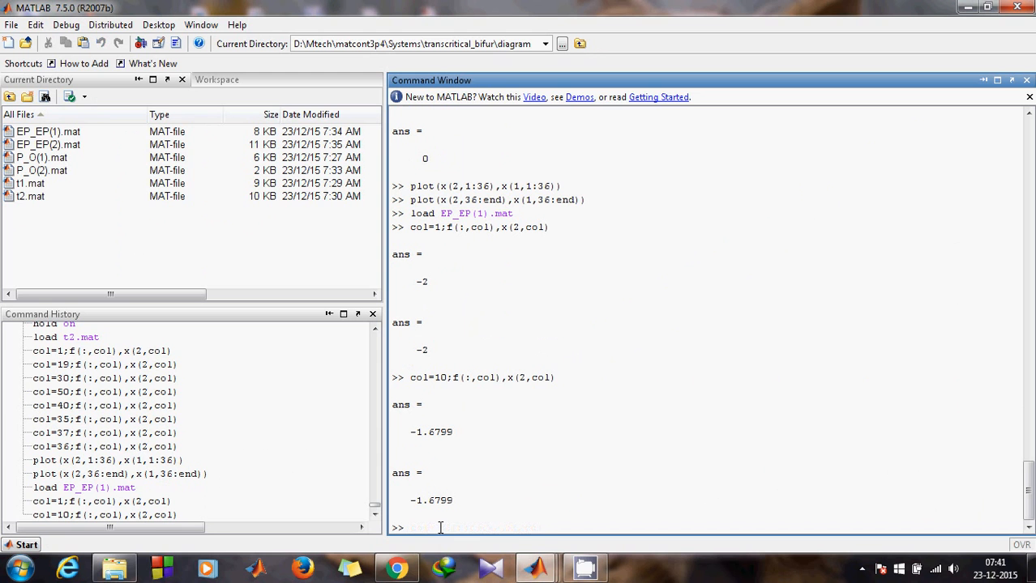
# - Print f and x(2) at points 100 and 20
pyautogui.press('Up')
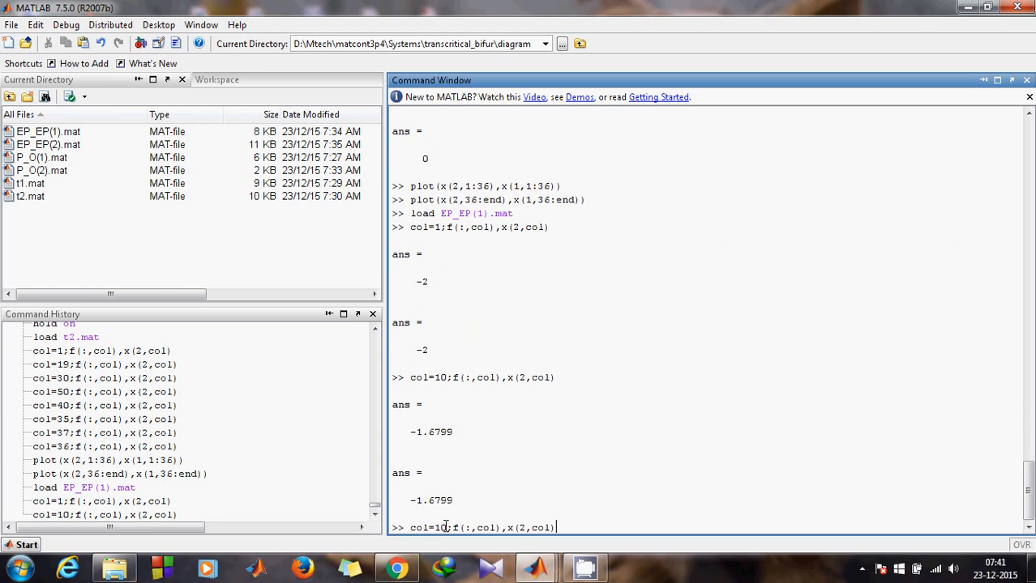
pyautogui.click(445, 527)
pyautogui.write('0')
pyautogui.press('Return')
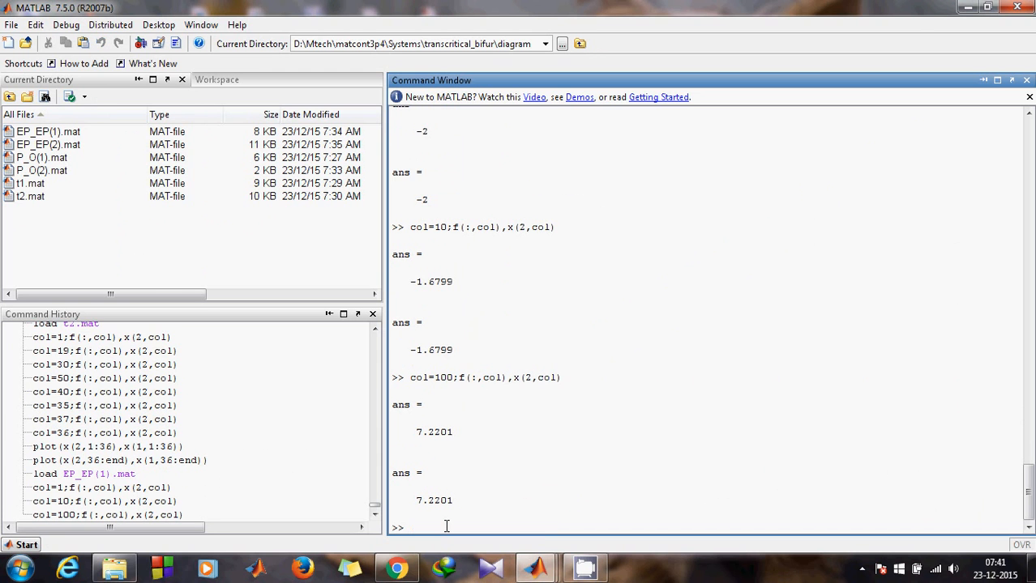
pyautogui.press('Up')
pyautogui.click(452, 528)
pyautogui.press('BackSpace')
pyautogui.press('BackSpace')
pyautogui.press('BackSpace')
pyautogui.write('20')
pyautogui.press('Return')
# - Print f and x(2) at points 25 and 30
pyautogui.press('Up')
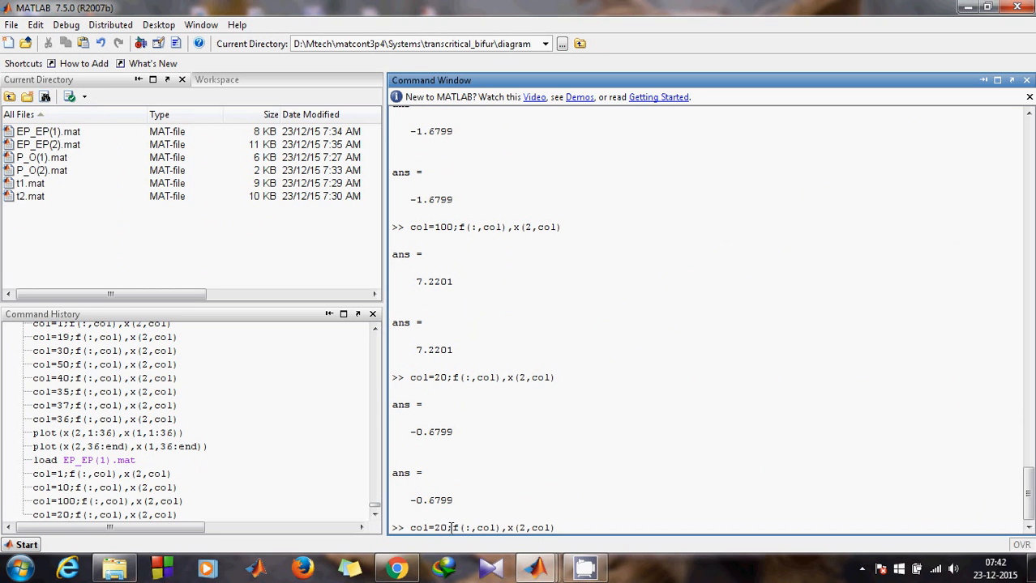
pyautogui.click(453, 527)
pyautogui.press('BackSpace')
pyautogui.write('5')
pyautogui.press('Return')
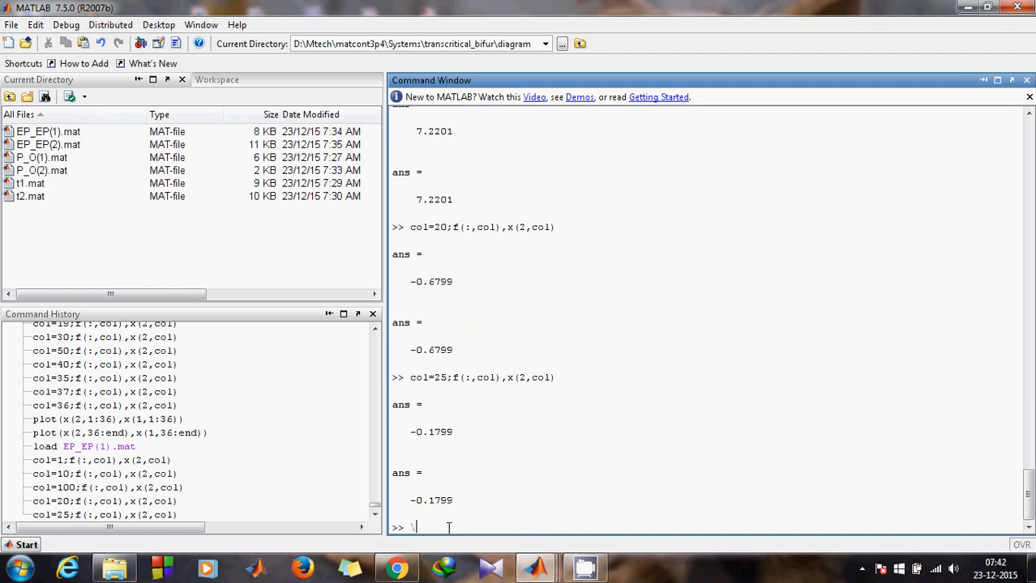
pyautogui.press('BackSpace')
pyautogui.press('Up')
pyautogui.press('BackSpace')
pyautogui.write('30')
pyautogui.press('Return')
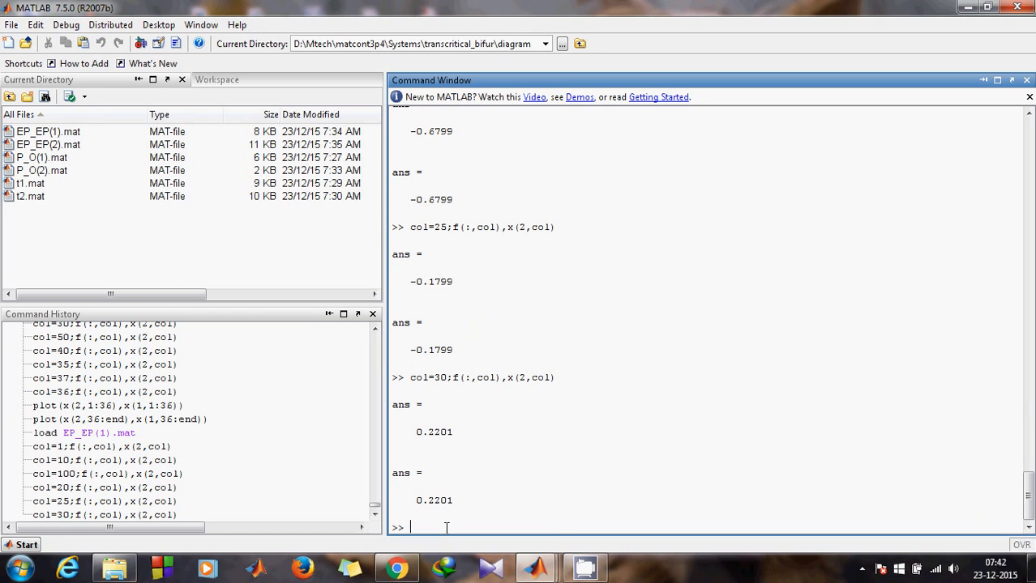
# - Query point 27, where f and x(2) are both 0, and recall the earlier plot command
pyautogui.press('Up')
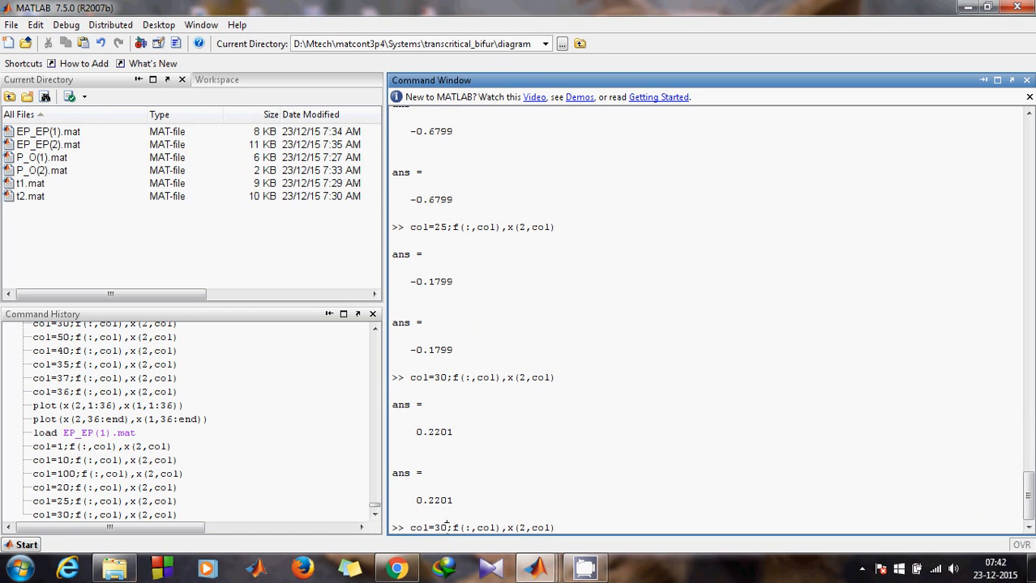
pyautogui.click(447, 528)
pyautogui.press('BackSpace')
pyautogui.press('BackSpace')
pyautogui.write('27')
pyautogui.press('Return')
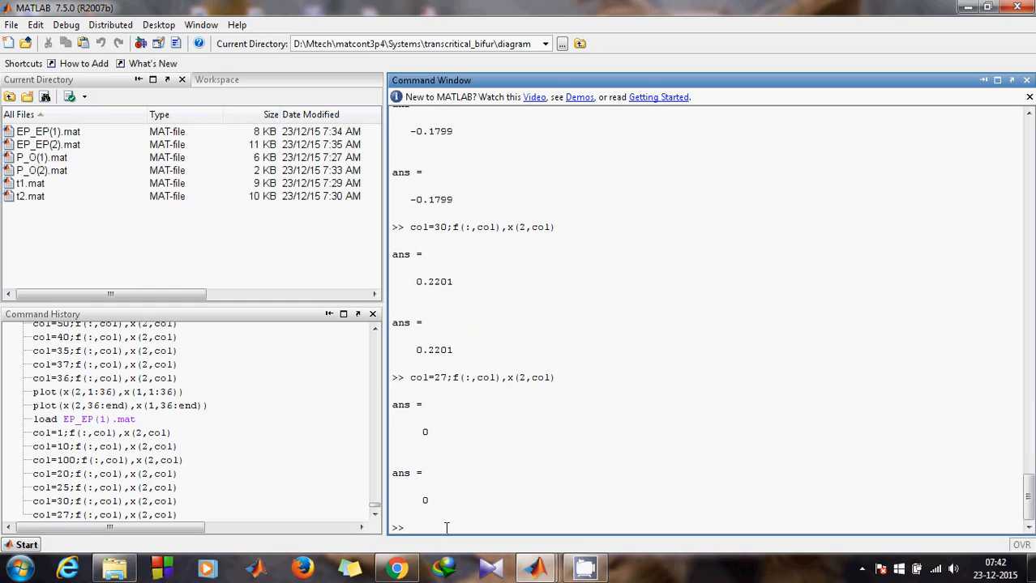
pyautogui.write('p')
pyautogui.press('Up')
# - Edit the plot command to plot(x(2,1:27),x(1,1:27)) and run it
pyautogui.click(477, 528)
pyautogui.press('BackSpace')
pyautogui.click(496, 527)
pyautogui.press('BackSpace')
pyautogui.press('BackSpace')
pyautogui.press('BackSpace')
pyautogui.write('27')
pyautogui.click(534, 527)
pyautogui.press('BackSpace')
pyautogui.press('BackSpace')
pyautogui.write('1')
pyautogui.click(556, 528)
pyautogui.press('BackSpace')
pyautogui.press('BackSpace')
pyautogui.press('BackSpace')
pyautogui.write('27')
pyautogui.press('Return')
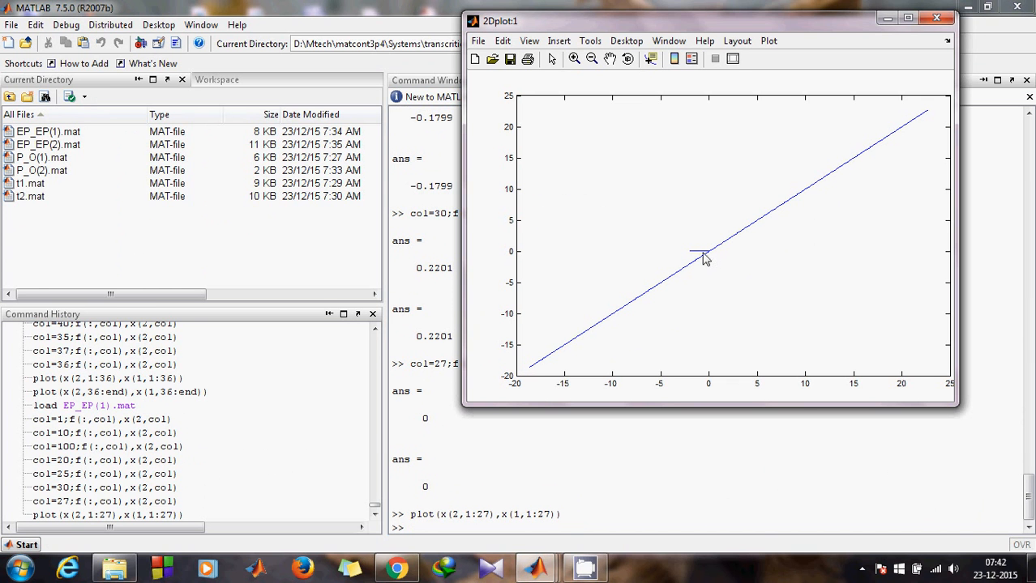
# - Minimize the figure and change the recalled command's first range to 27:end
pyautogui.click(888, 18)
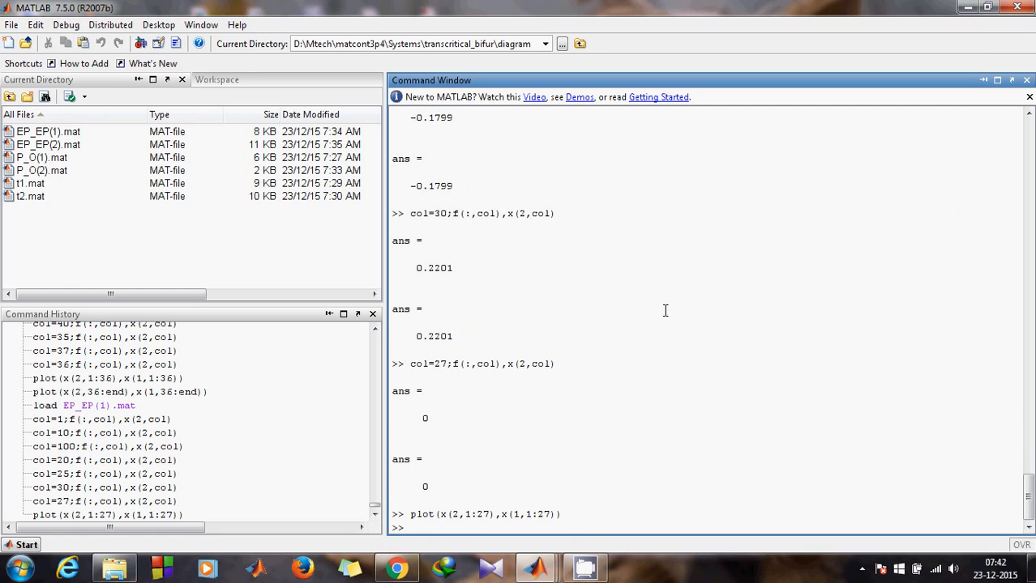
pyautogui.press('Up')
pyautogui.click(468, 528)
pyautogui.press('BackSpace')
pyautogui.write('27')
pyautogui.click(495, 527)
pyautogui.press('BackSpace')
pyautogui.press('BackSpace')
pyautogui.write('end),x(1,1:27))')
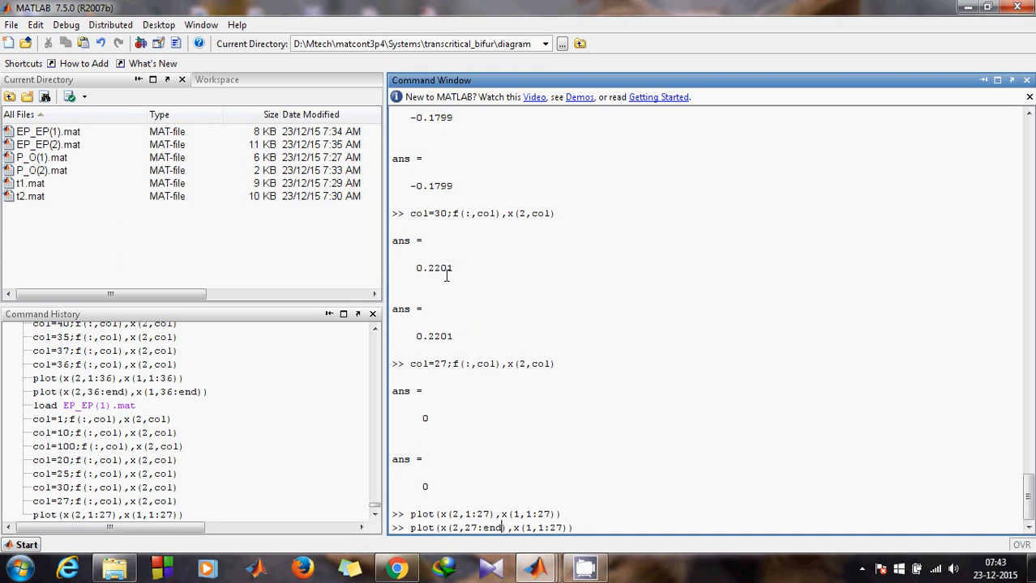
# - Change the second range to 27:end and run plot(x(2,27:end),x(1,27:end))
pyautogui.click(544, 527)
pyautogui.press('BackSpace')
pyautogui.write('27')
pyautogui.click(568, 527)
pyautogui.press('BackSpace')
pyautogui.press('BackSpace')
pyautogui.write('end')
pyautogui.press('Return')
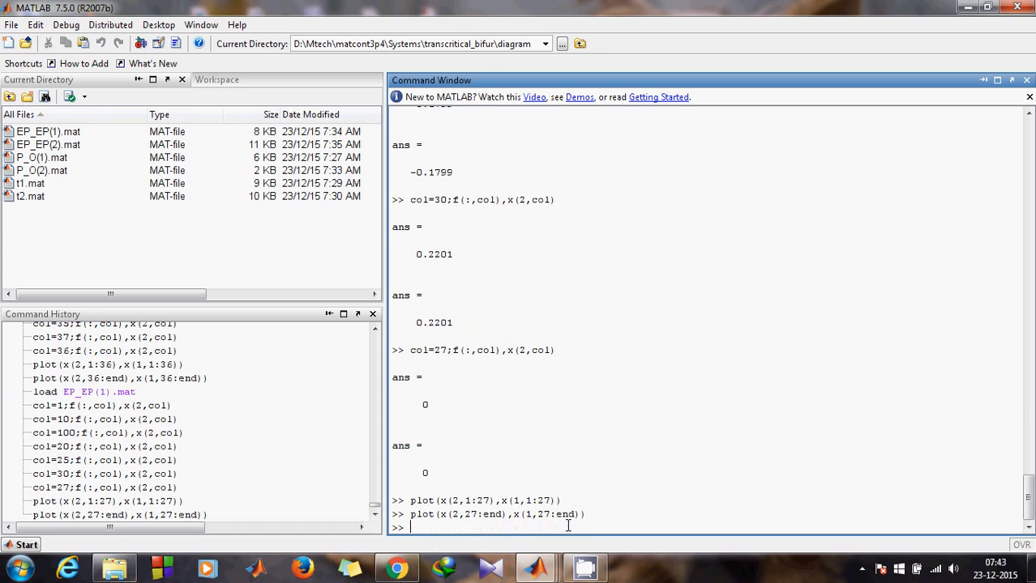
# - Check the 2Dplot:1 figure's zero line crossing the diagonal, then minimize it
pyautogui.click(536, 569)
pyautogui.click(487, 510)
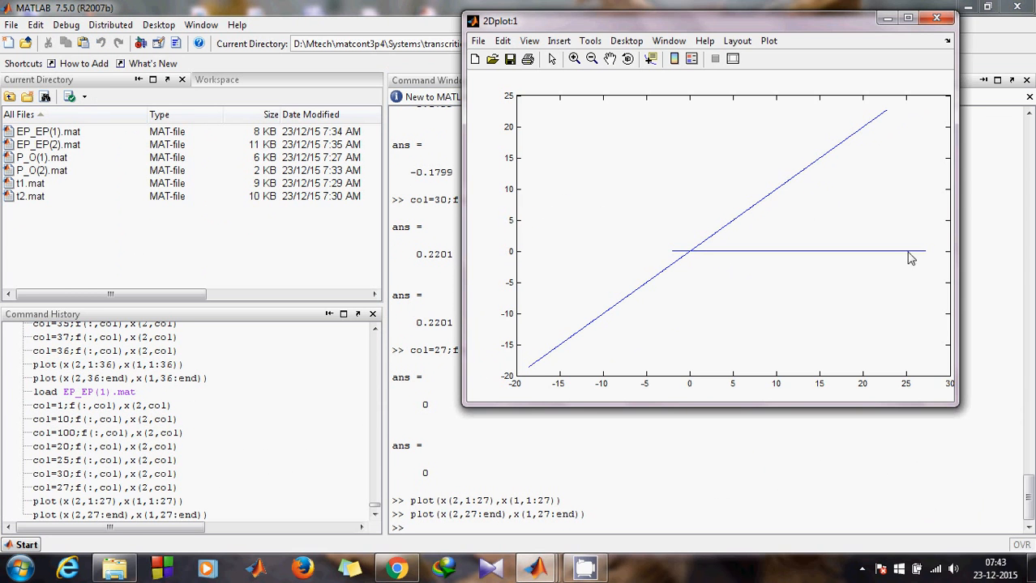
pyautogui.click(886, 18)
pyautogui.write('loa')
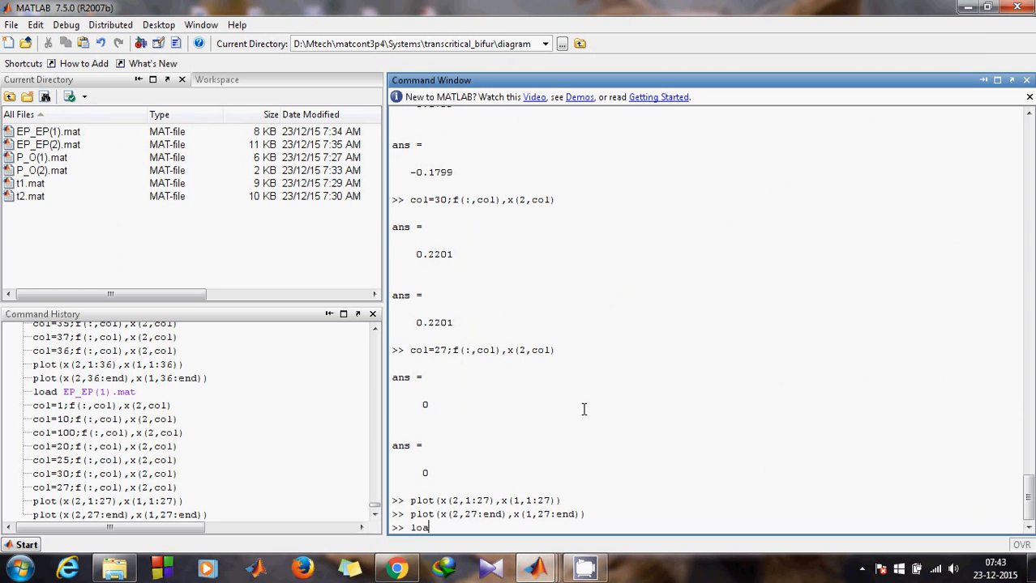
pyautogui.write('d E')
# - Load the second branch data file EP_EP(2).mat
pyautogui.press('Tab')
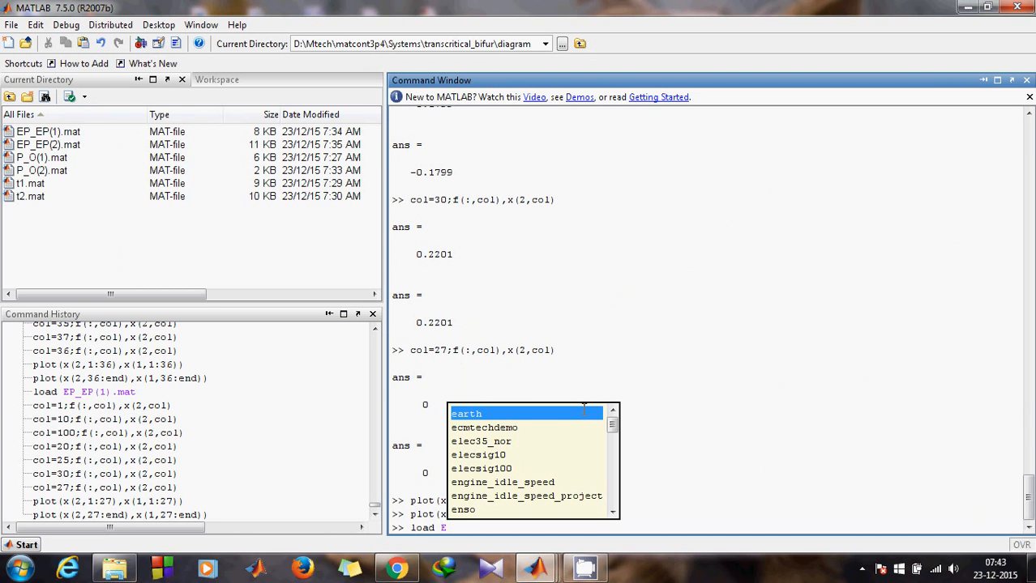
pyautogui.click(469, 529)
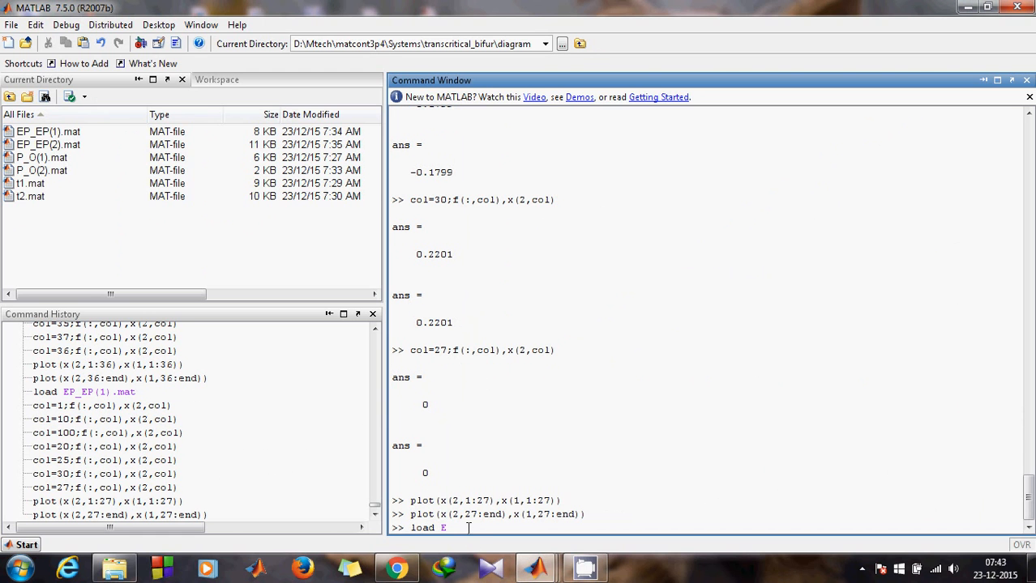
pyautogui.write('P')
pyautogui.press('Tab')
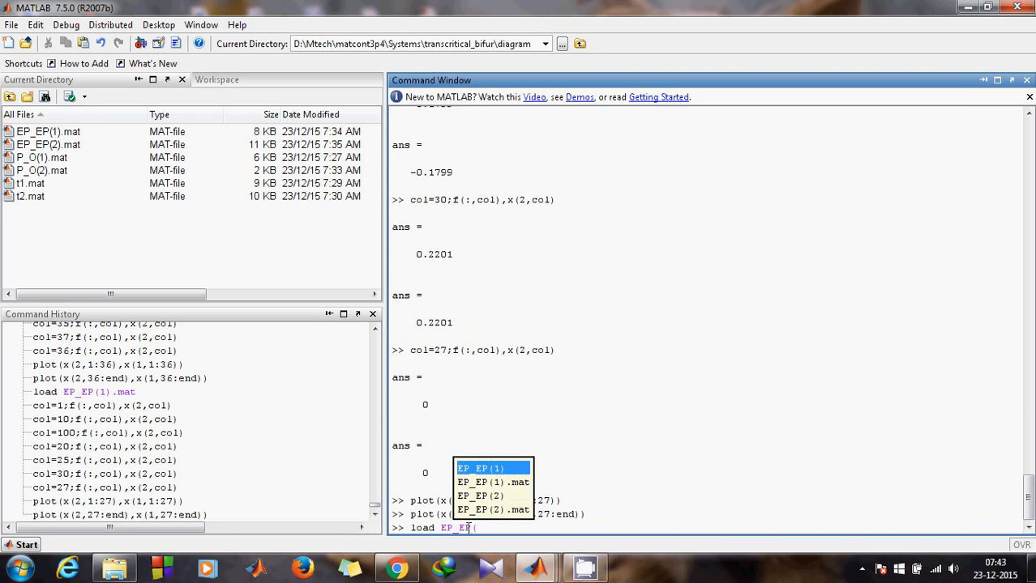
pyautogui.press('Down')
pyautogui.press('Down')
pyautogui.press('Down')
pyautogui.press('Return')
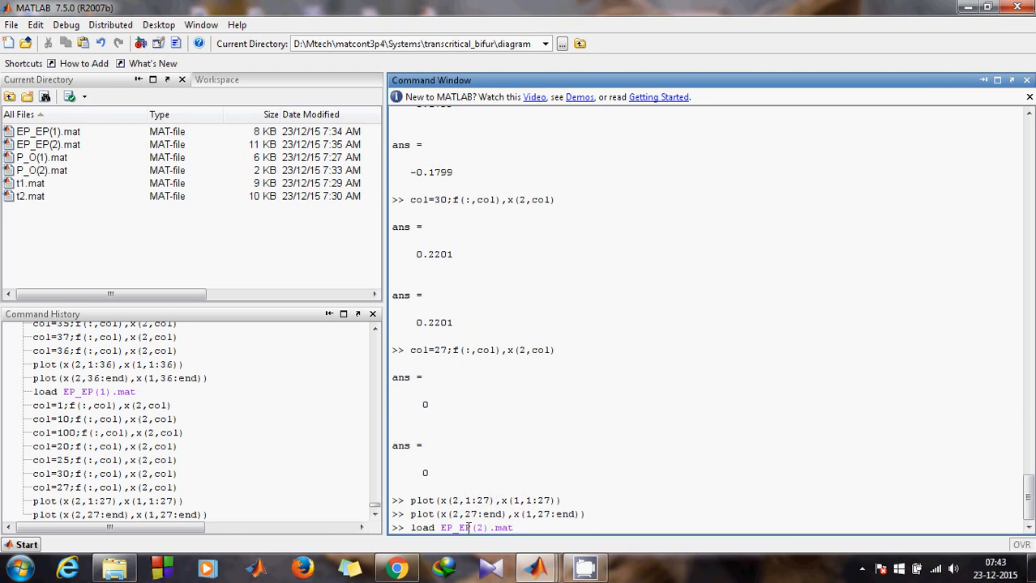
pyautogui.press('Return')
# - Print f and x(2) of the second branch at points 1 and 10
pyautogui.write('col')
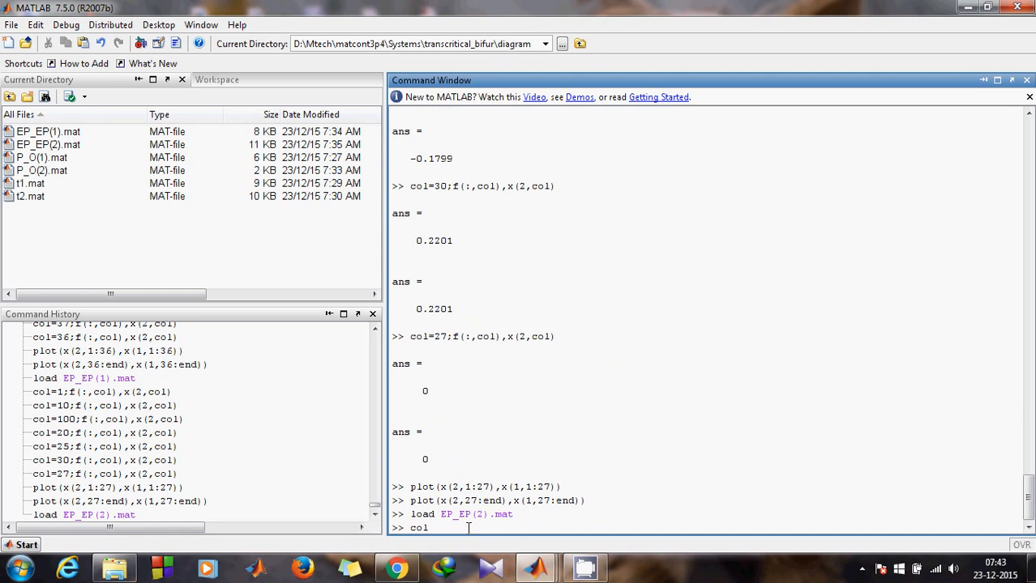
pyautogui.press('Up')
pyautogui.click(446, 528)
pyautogui.press('BackSpace')
pyautogui.press('BackSpace')
pyautogui.write('1')
pyautogui.press('Return')
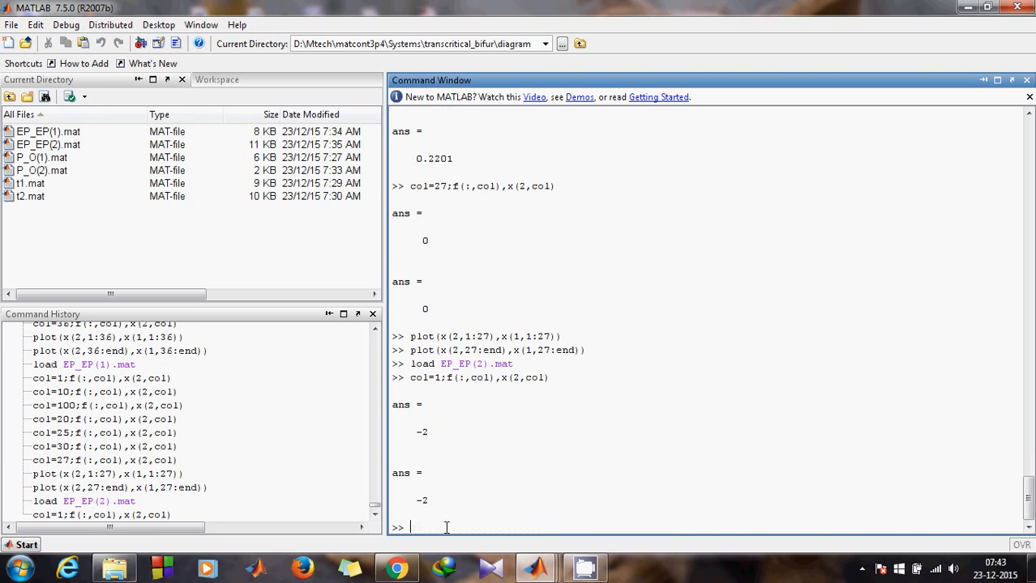
pyautogui.press('Up')
pyautogui.click(441, 528)
pyautogui.write('0;f(:,col),x(2,col')
pyautogui.press('Return')
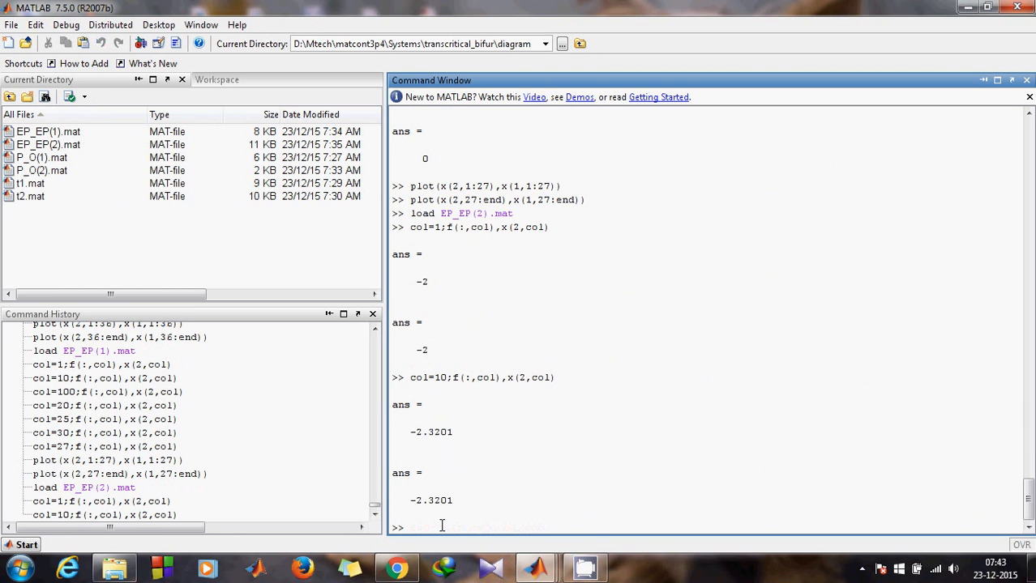
# - Print f and x(2) at points 100 and 300, getting -31.3201 at 300
pyautogui.press('Up')
pyautogui.click(448, 527)
pyautogui.write('0')
pyautogui.press('Return')
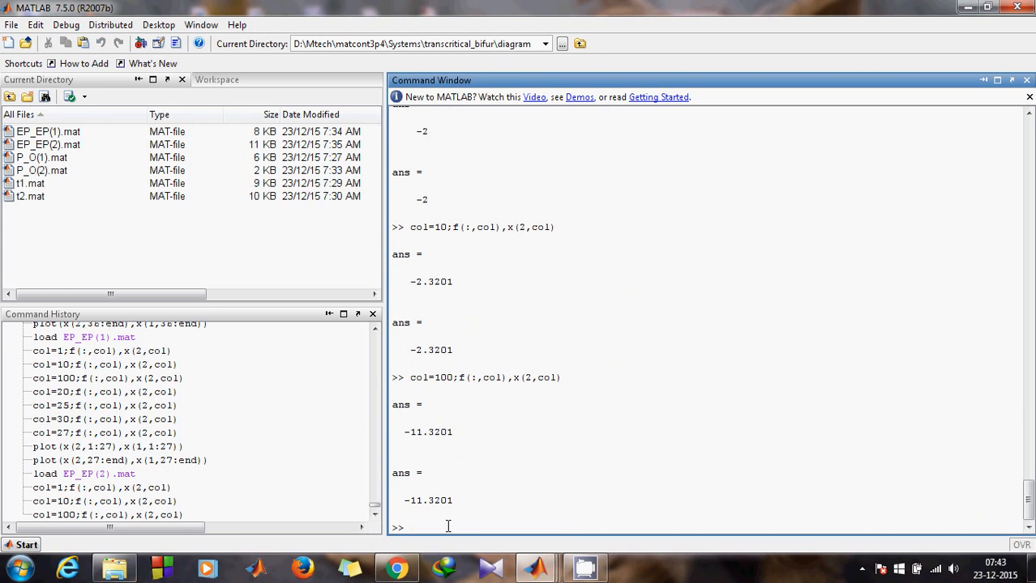
pyautogui.press('Up')
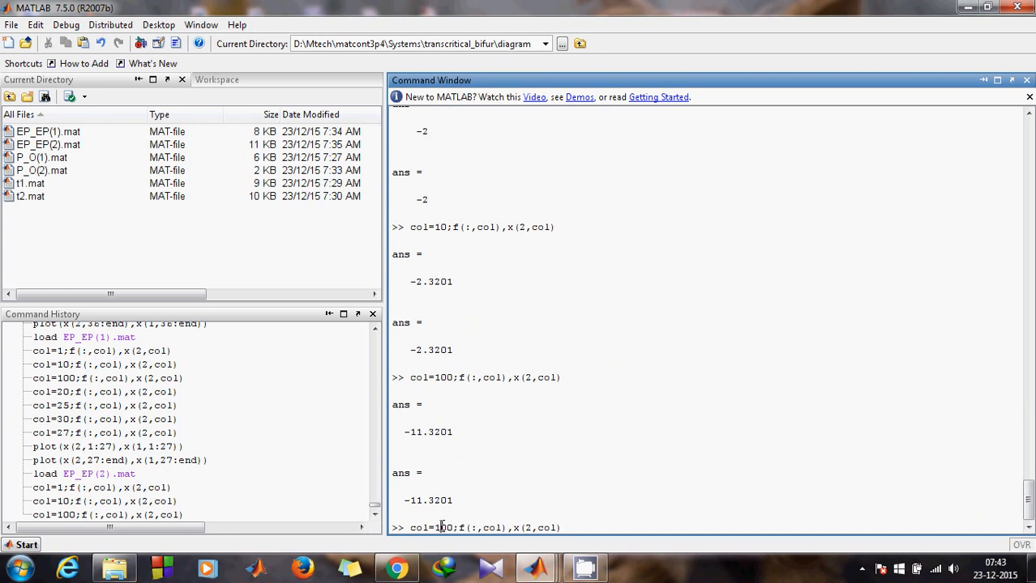
pyautogui.click(441, 528)
pyautogui.press('BackSpace')
pyautogui.write('3')
pyautogui.press('Return')
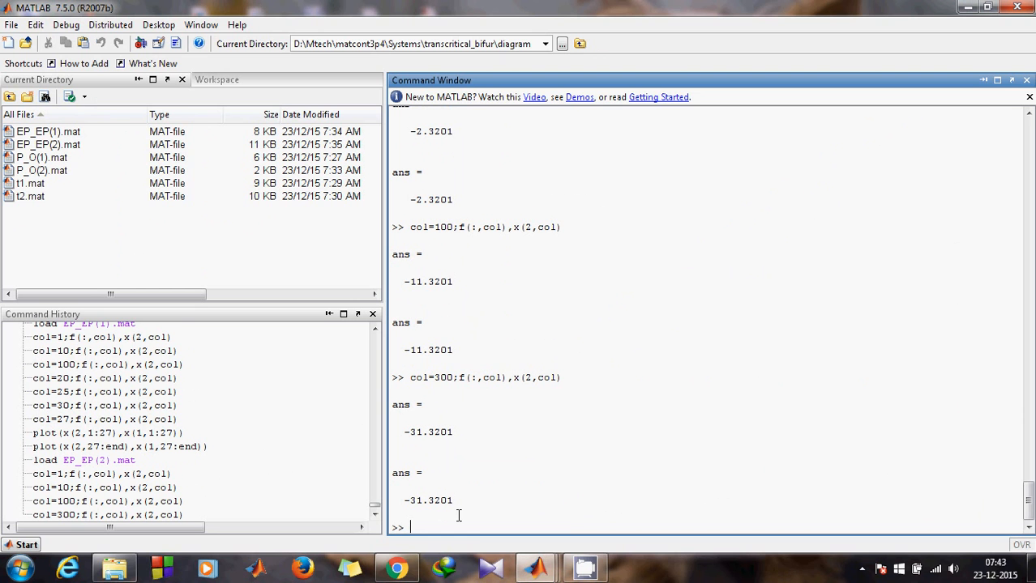
# - Recall the last plot command and strip its column ranges for the whole branch
pyautogui.press('Up')
pyautogui.press('Up')
pyautogui.press('BackSpace')
pyautogui.press('BackSpace')
pyautogui.press('BackSpace')
pyautogui.press('BackSpace')
pyautogui.press('BackSpace')
pyautogui.press('BackSpace')
pyautogui.press('BackSpace')
pyautogui.press('BackSpace')
pyautogui.press('BackSpace')
pyautogui.press('BackSpace')
pyautogui.press('BackSpace')
pyautogui.press('BackSpace')
pyautogui.press('BackSpace')
pyautogui.press('BackSpace')
pyautogui.press('BackSpace')
pyautogui.press('BackSpace')
pyautogui.press('BackSpace')
pyautogui.press('BackSpace')
pyautogui.press('BackSpace')
pyautogui.press('BackSpace')
pyautogui.press('BackSpace')
pyautogui.press('BackSpace')
pyautogui.press('BackSpace')
pyautogui.write('plot')
pyautogui.press('Up')
pyautogui.click(474, 528)
pyautogui.press('BackSpace')
pyautogui.press('BackSpace')
pyautogui.press('BackSpace')
pyautogui.press('BackSpace')
pyautogui.press('BackSpace')
pyautogui.click(521, 528)
pyautogui.press('BackSpace')
pyautogui.press('BackSpace')
# - Run plot(x(2,:),x(1,:)) and maximize 2Dplot:1, showing both branches crossing at the origin
pyautogui.click(534, 527)
pyautogui.press('BackSpace')
pyautogui.press('BackSpace')
pyautogui.press('BackSpace')
pyautogui.press('Return')
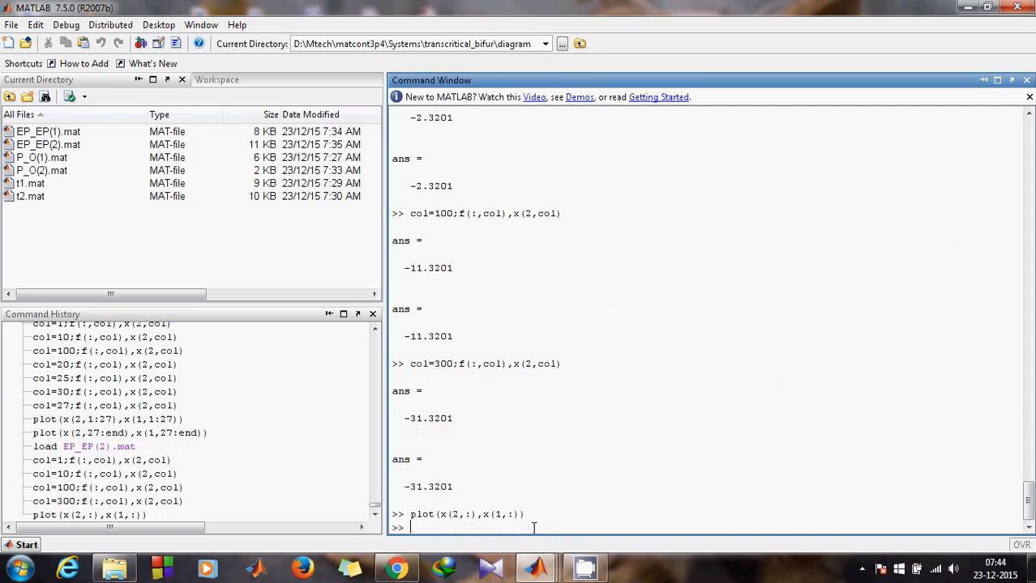
pyautogui.moveTo(535, 569)
pyautogui.click(496, 509)
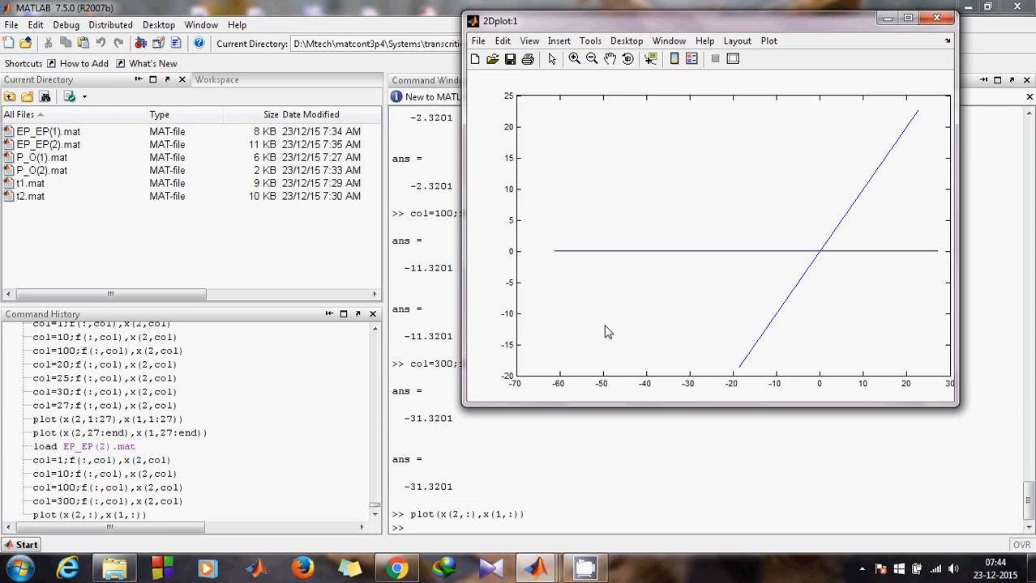
pyautogui.click(908, 19)
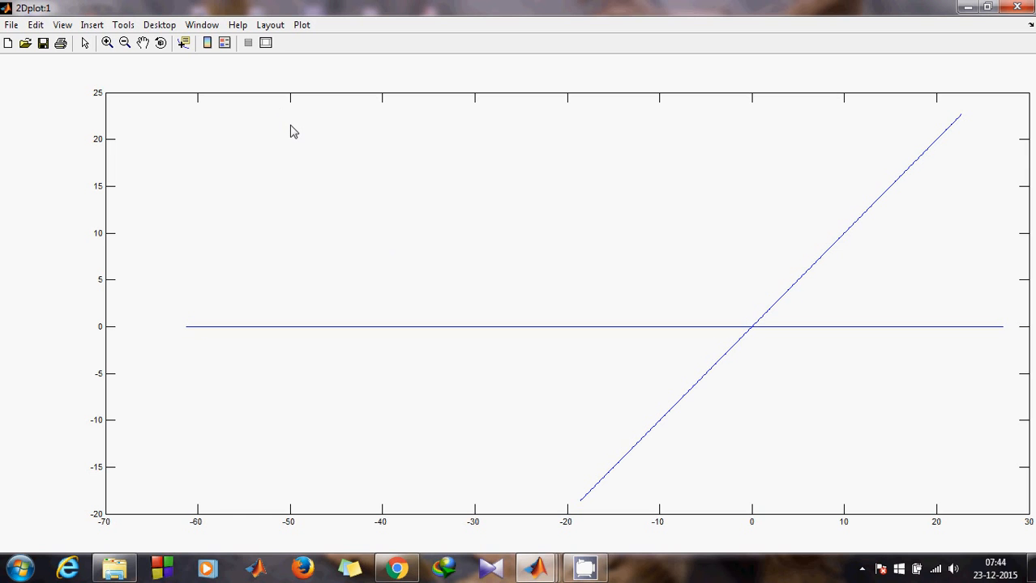
# - Dock the 2Dplot:1 bifurcation figure in MATLAB with the plot editing tools shown
pyautogui.click(282, 27)
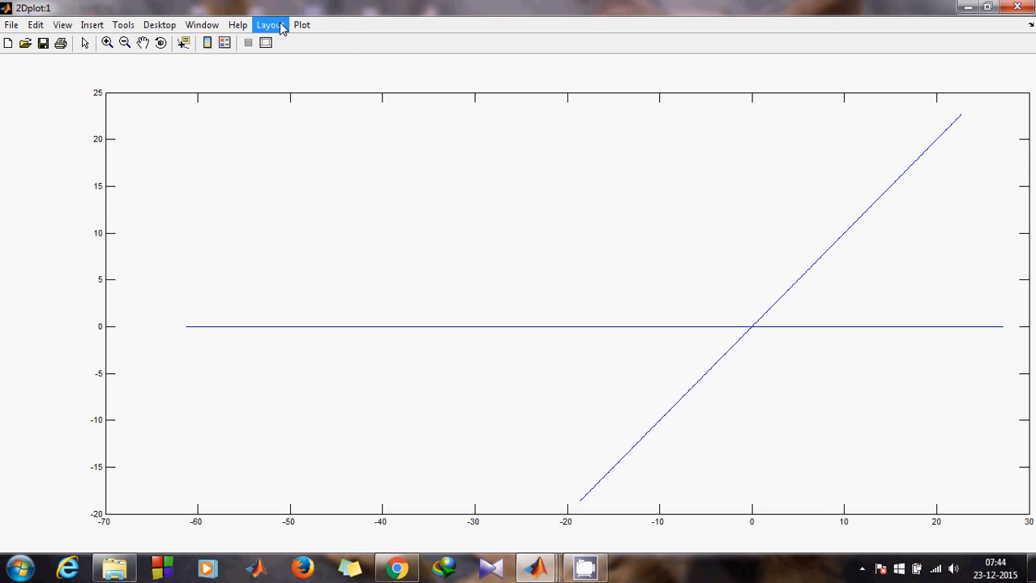
pyautogui.click(281, 27)
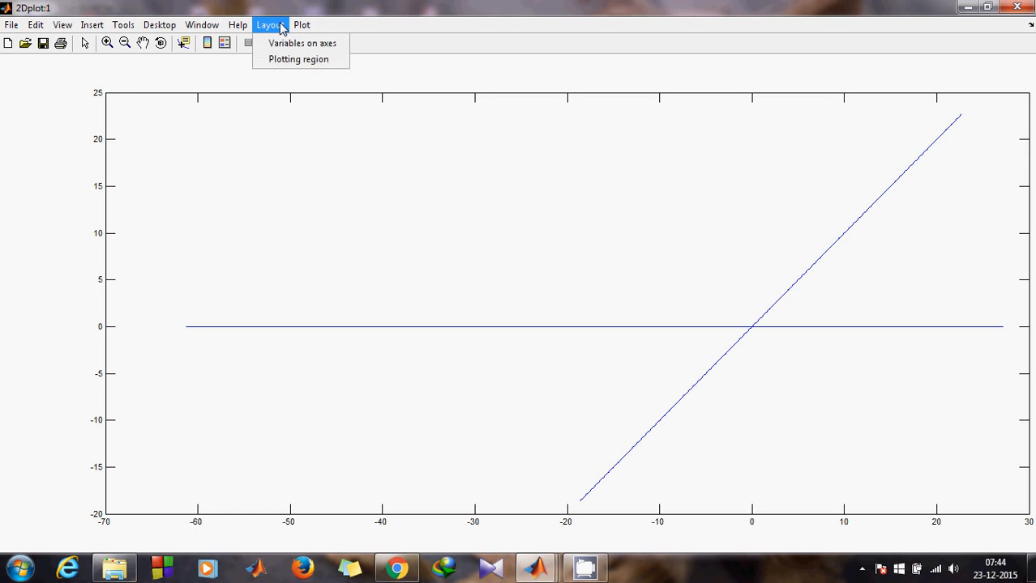
pyautogui.click(282, 27)
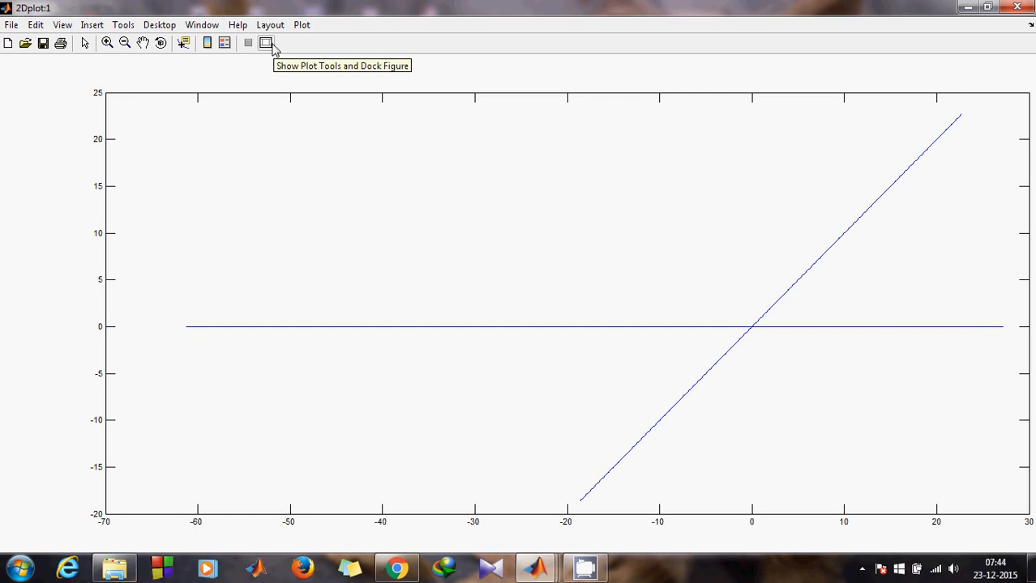
pyautogui.click(266, 44)
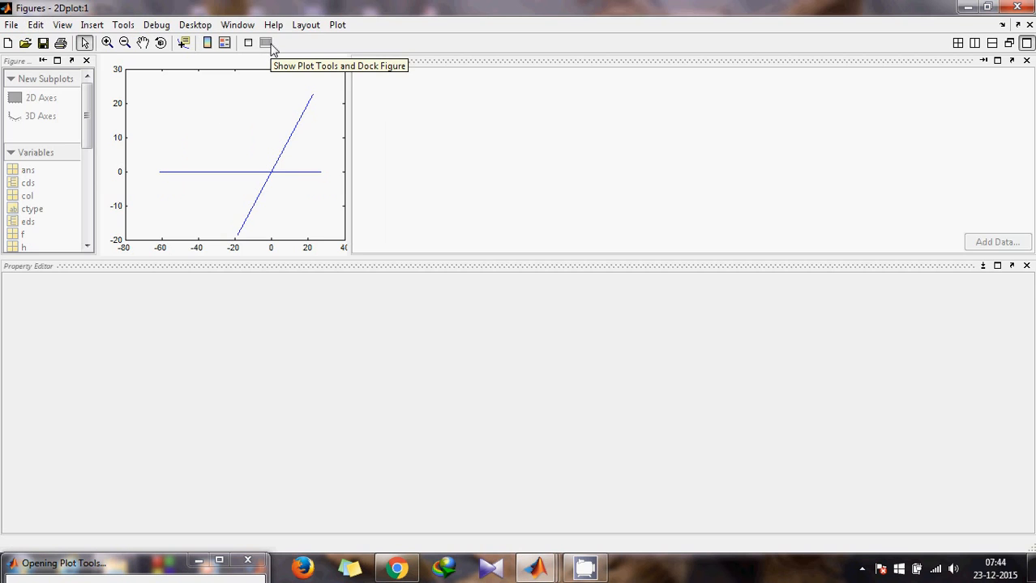
# - Enlarge the plot area and give the upper-right diagonal branch line width 3.0
pyautogui.moveTo(351, 162); pyautogui.dragTo(628, 174)
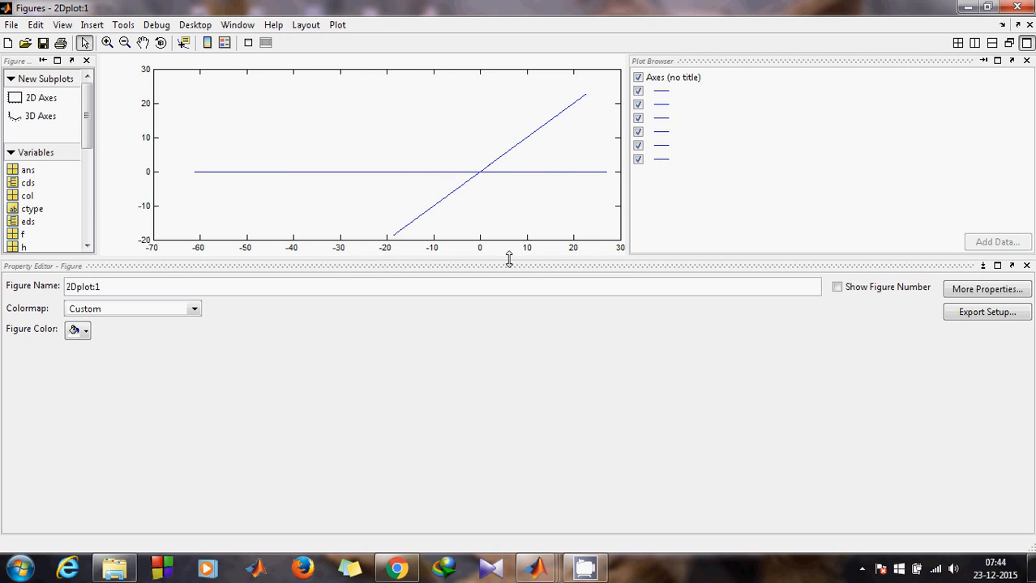
pyautogui.moveTo(509, 258); pyautogui.dragTo(520, 455)
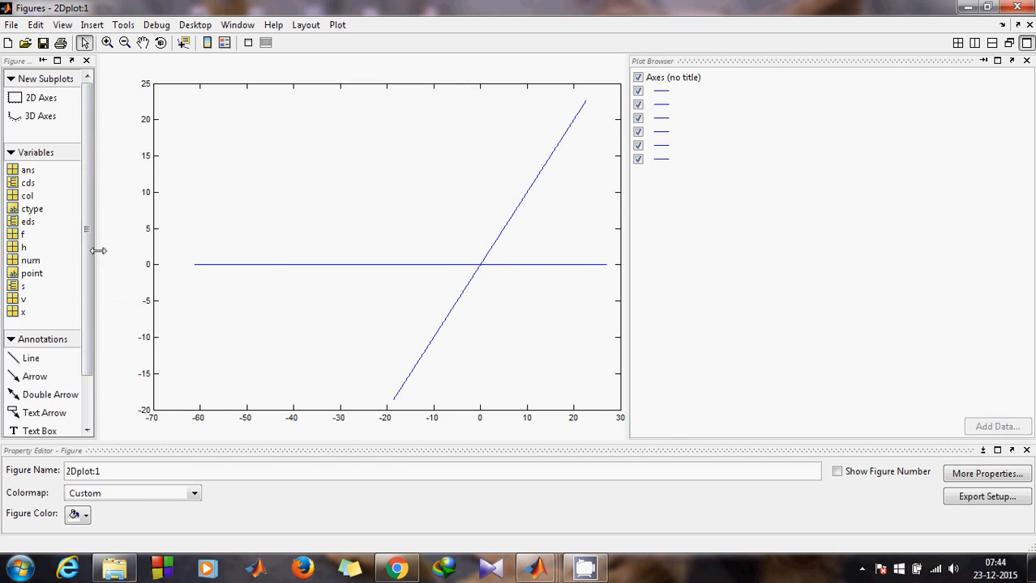
pyautogui.moveTo(98, 252); pyautogui.dragTo(192, 251)
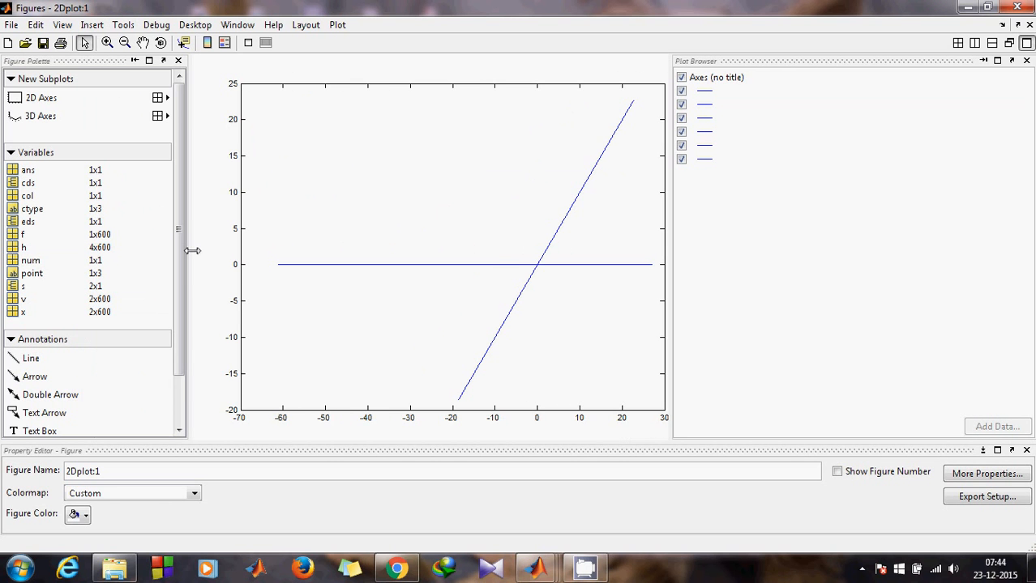
pyautogui.click(562, 235)
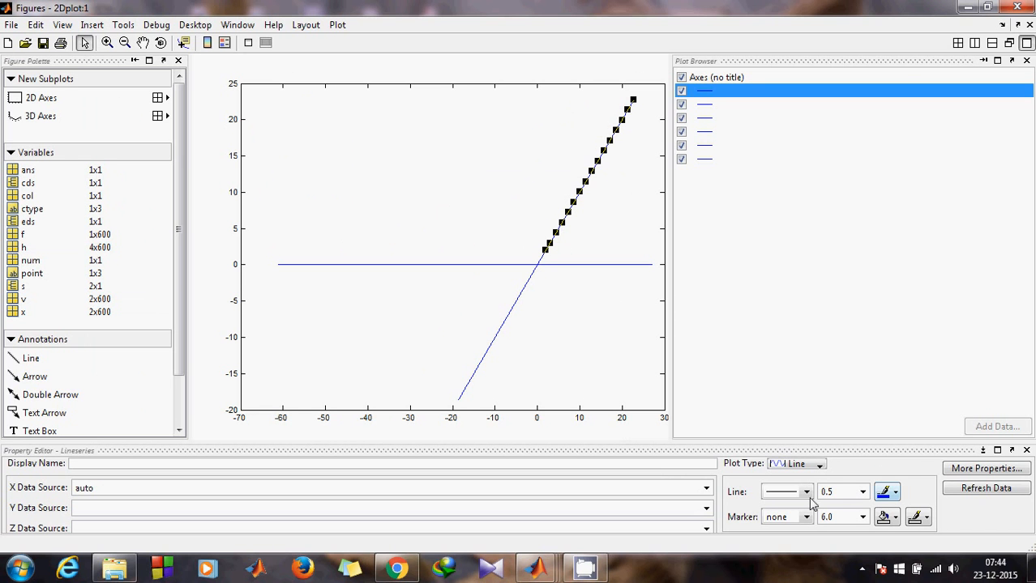
pyautogui.click(862, 493)
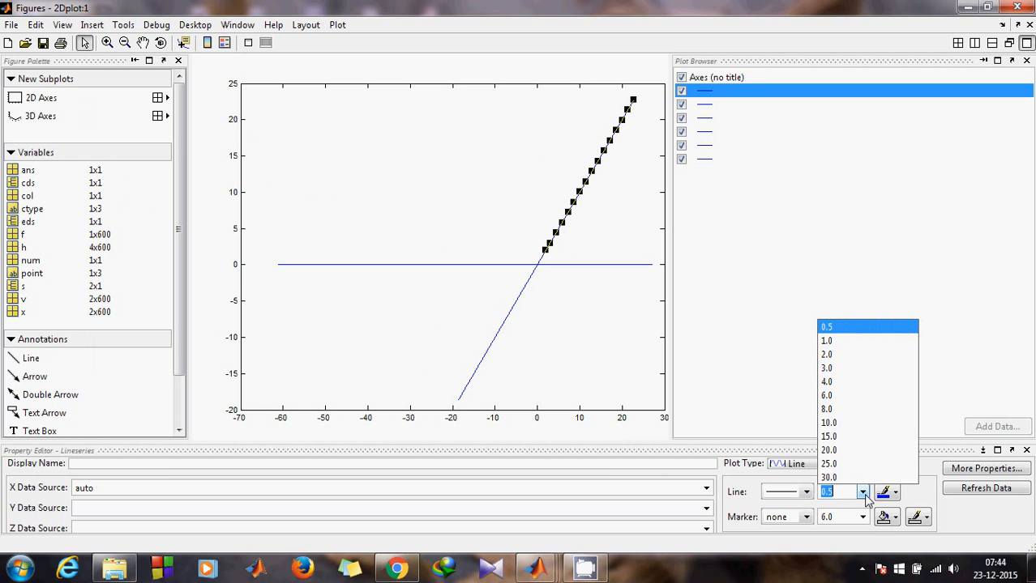
pyautogui.click(847, 370)
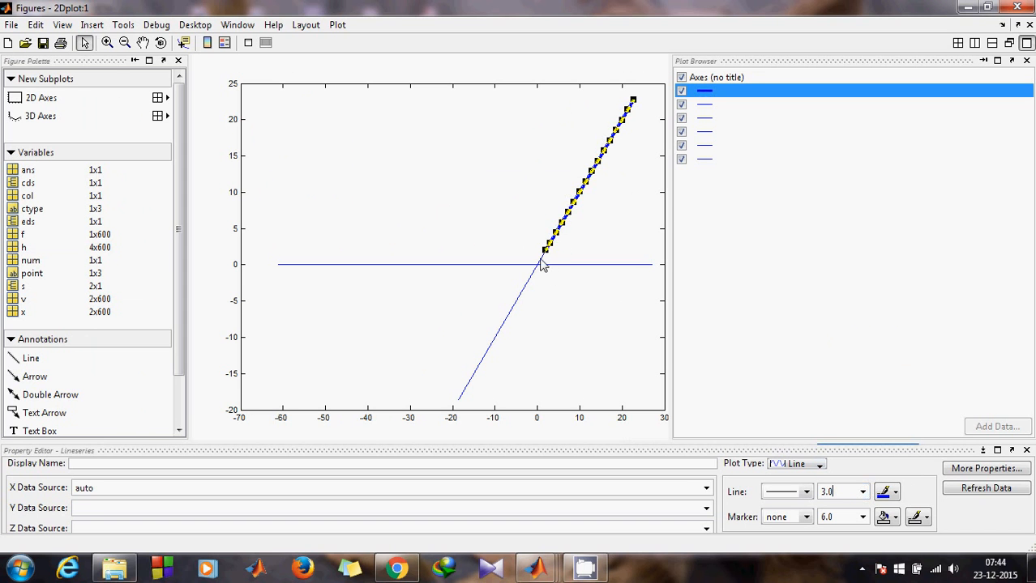
# - Set the short piece near the origin and the left horizontal branch to line width 3.0
pyautogui.click(541, 261)
pyautogui.click(863, 493)
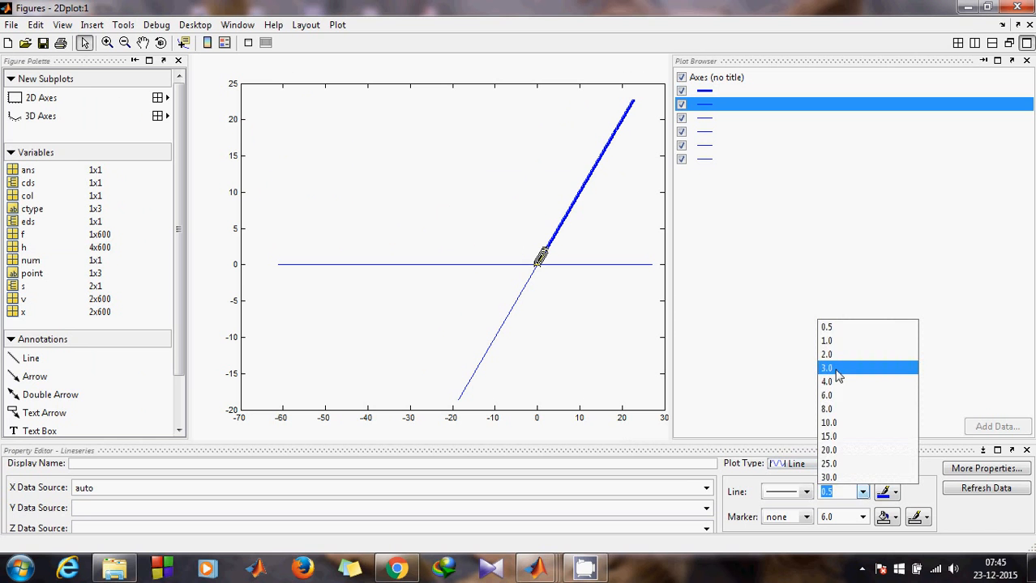
pyautogui.click(835, 369)
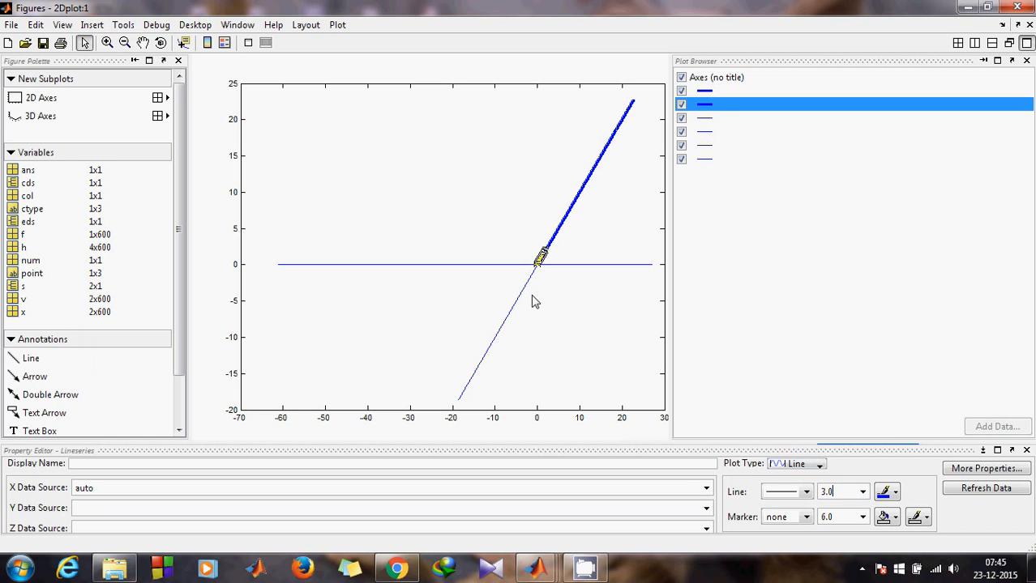
pyautogui.click(498, 266)
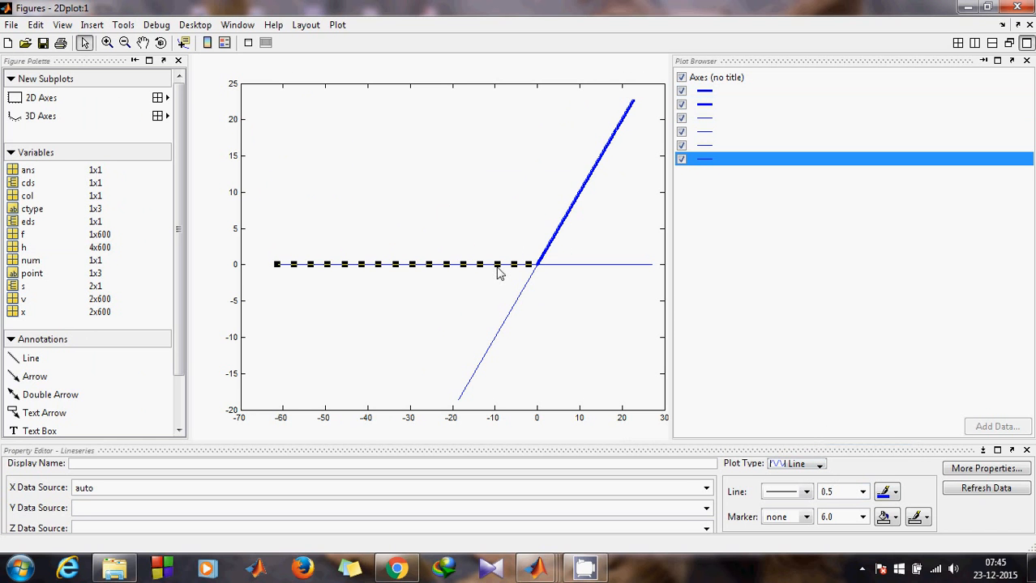
pyautogui.click(863, 493)
pyautogui.click(825, 369)
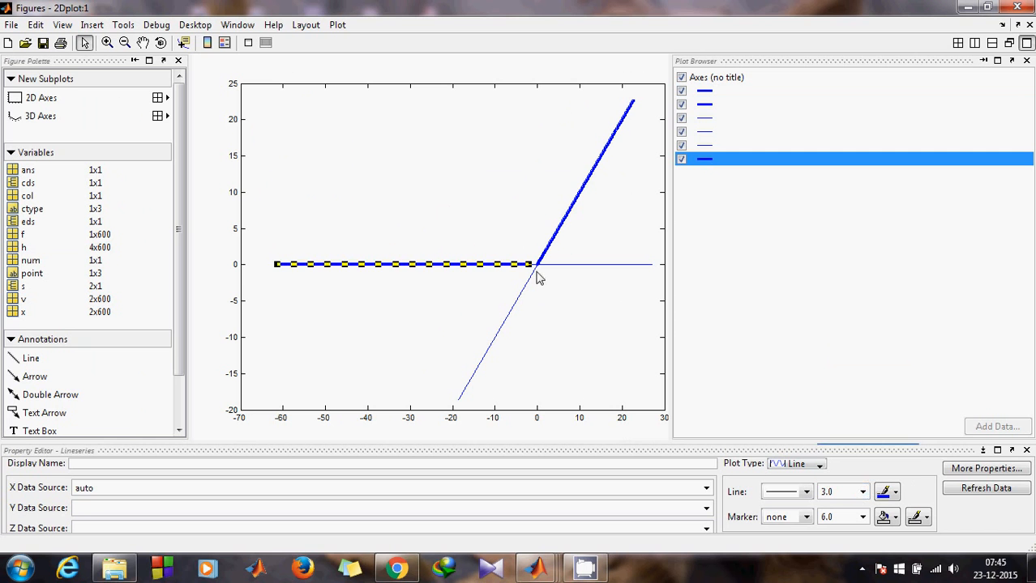
# - Thicken the second short line piece near the origin to width 3.0
pyautogui.click(533, 272)
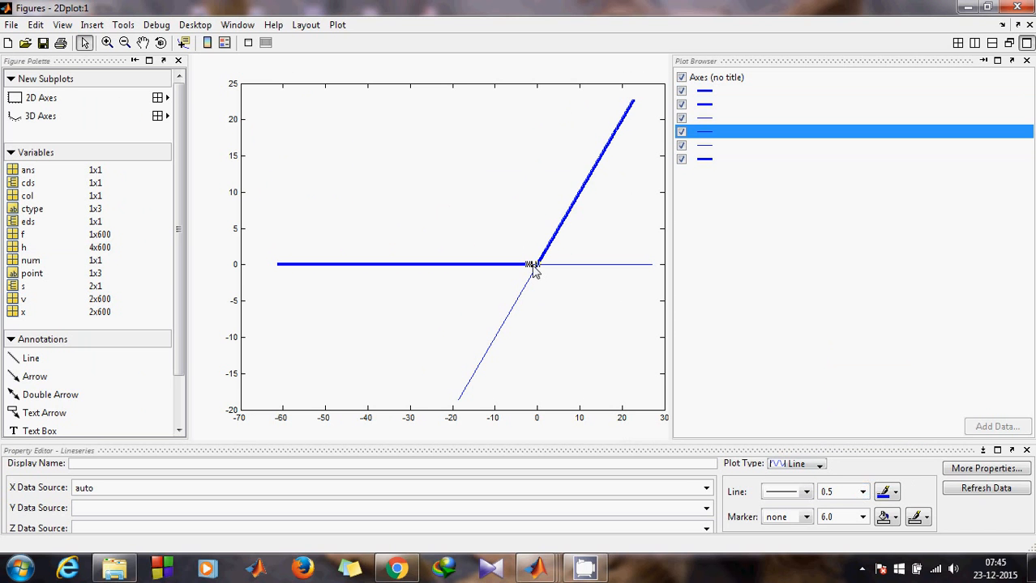
pyautogui.click(861, 493)
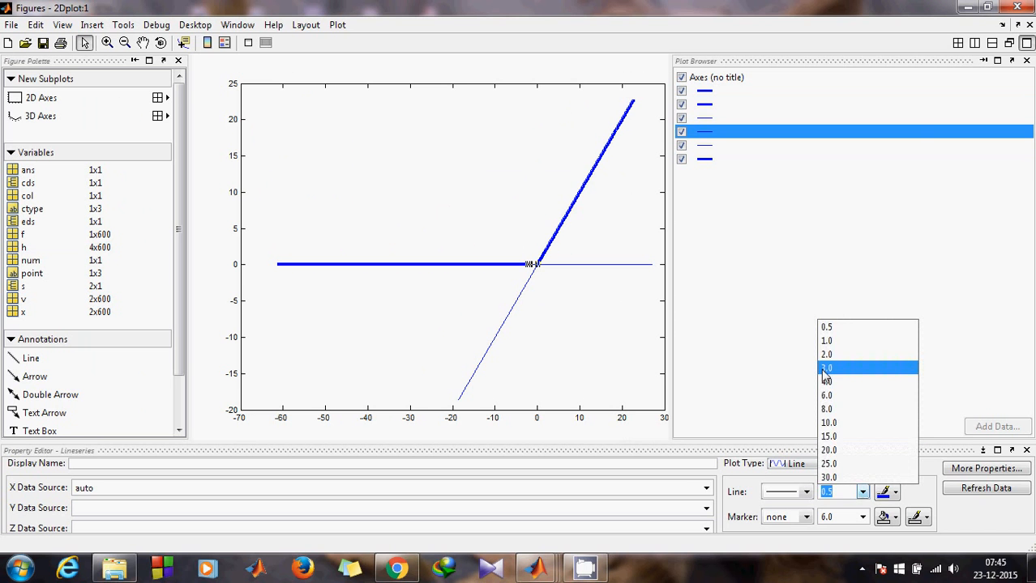
pyautogui.click(825, 368)
pyautogui.click(513, 305)
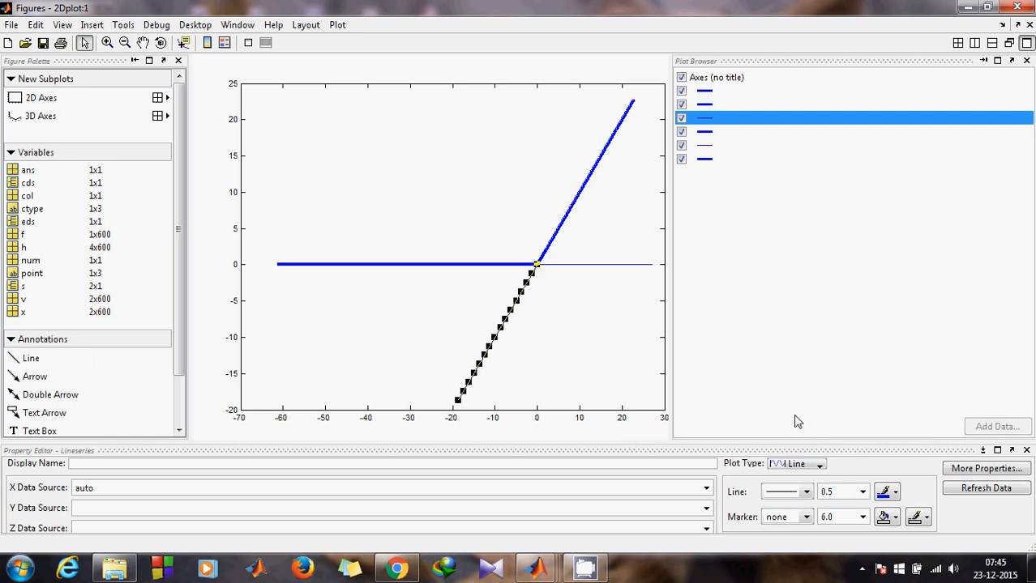
# - Make the lower-left diagonal branch red dash-dot with line width 3.0
pyautogui.click(807, 492)
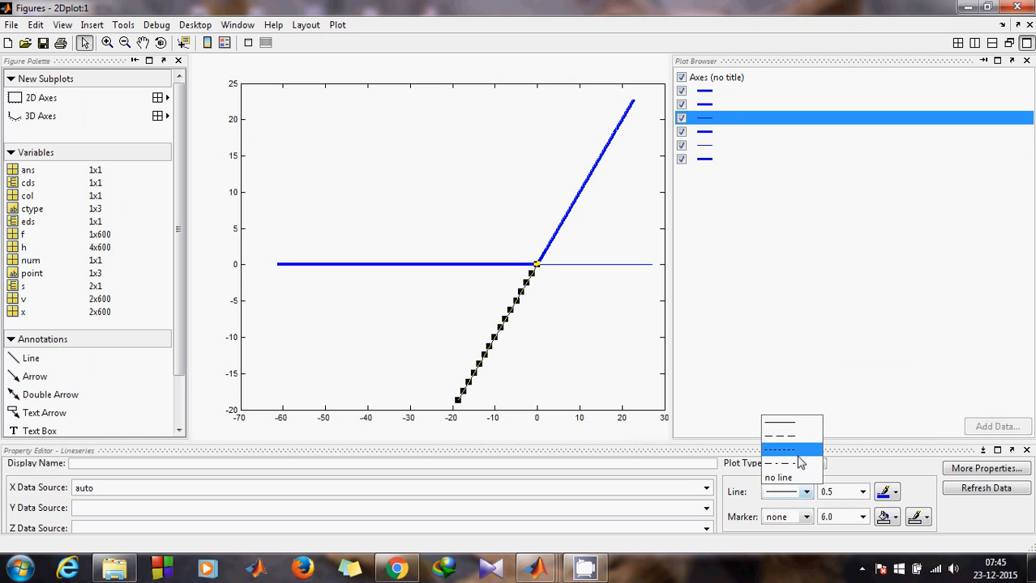
pyautogui.click(799, 463)
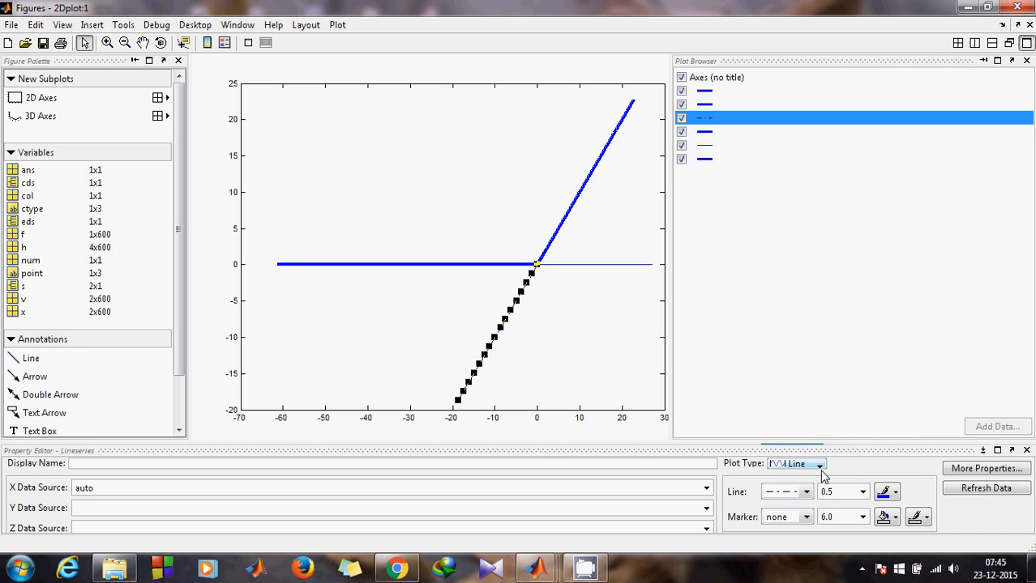
pyautogui.click(863, 492)
pyautogui.click(828, 369)
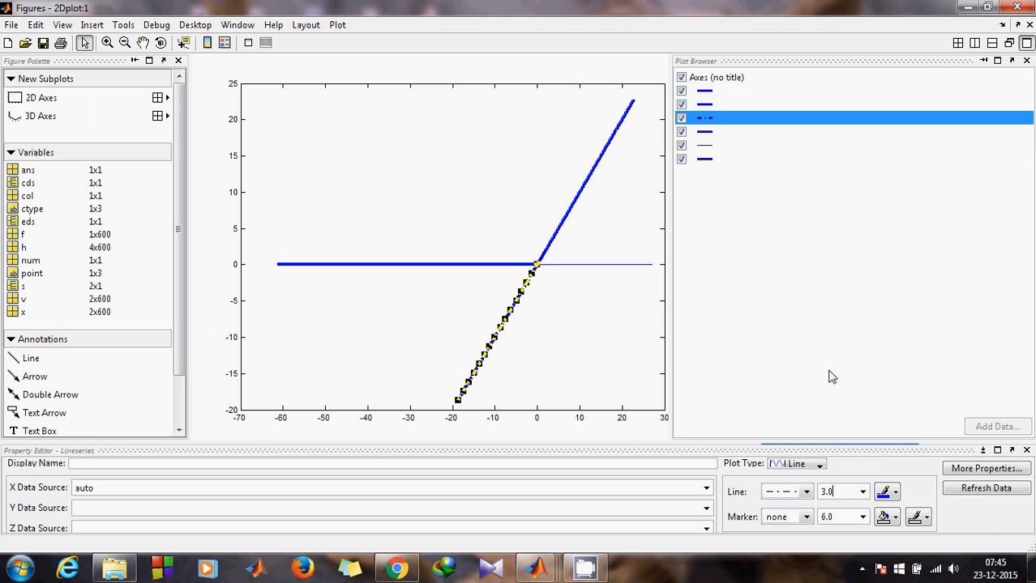
pyautogui.click(890, 491)
pyautogui.click(882, 421)
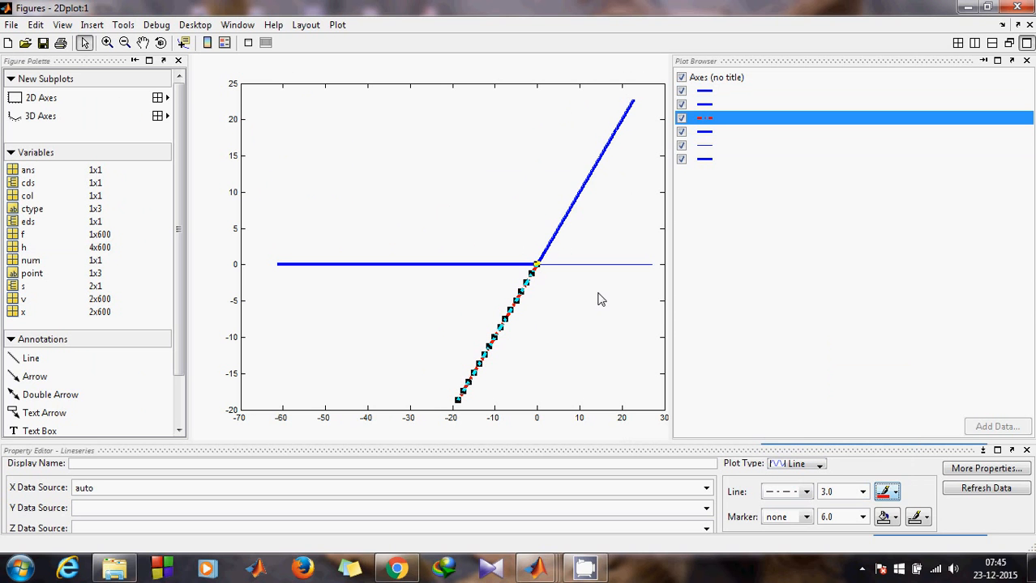
pyautogui.click(611, 273)
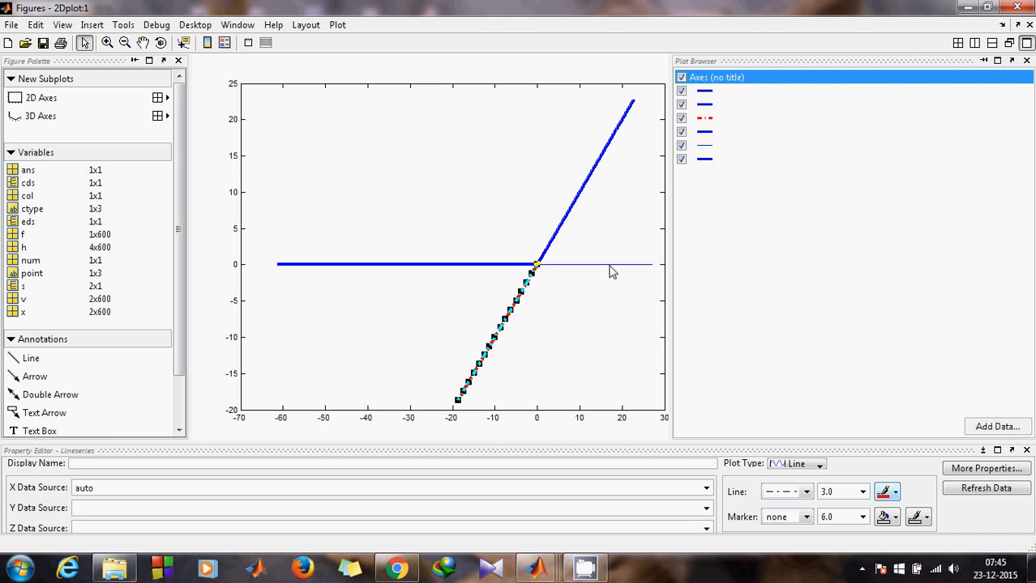
# - Style the right horizontal branch red, width 3.0, dash-dot, then minimize the figure
pyautogui.click(597, 269)
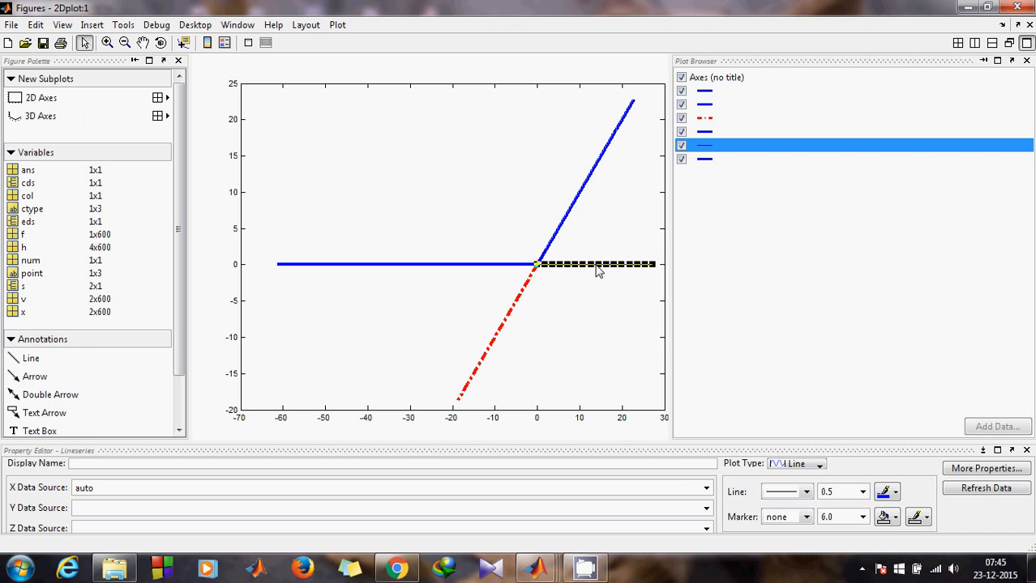
pyautogui.click(885, 495)
pyautogui.click(882, 422)
pyautogui.click(863, 492)
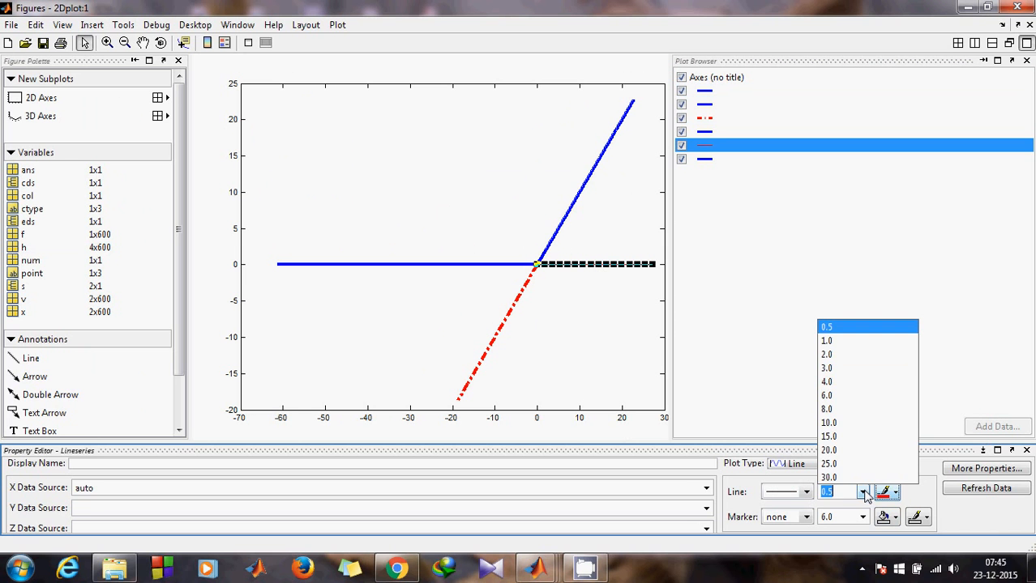
pyautogui.click(826, 368)
pyautogui.click(806, 492)
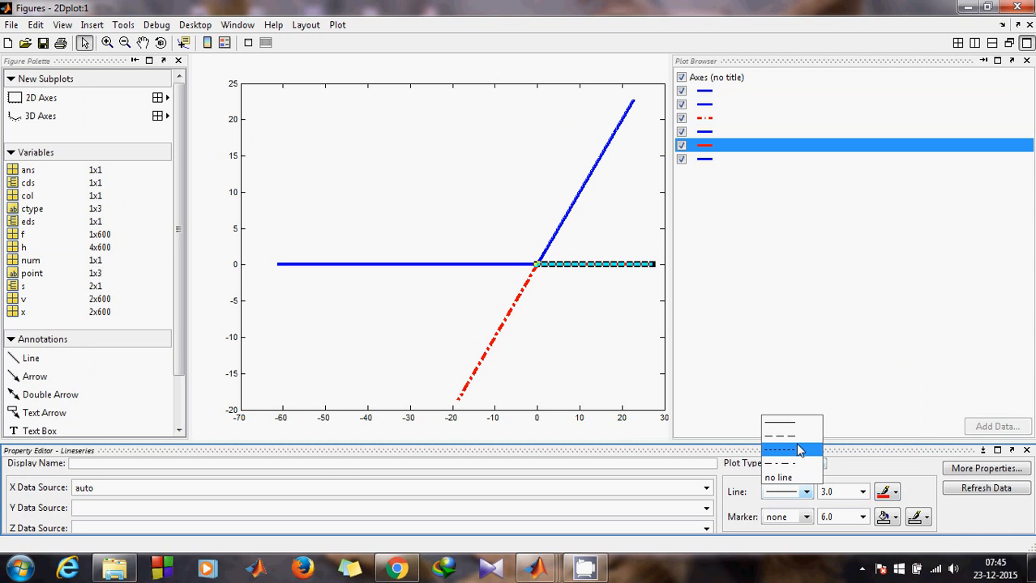
pyautogui.click(788, 463)
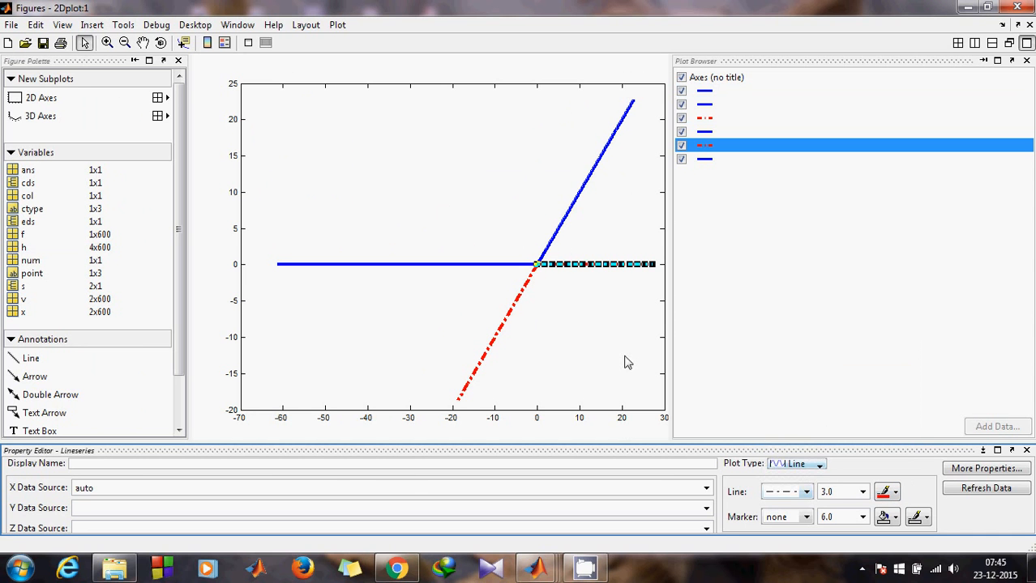
pyautogui.click(625, 362)
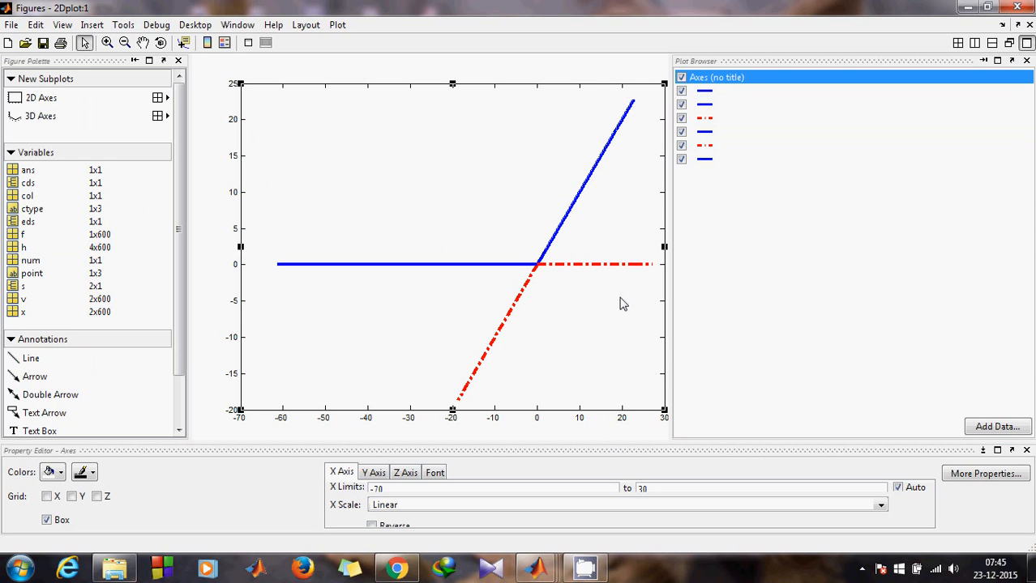
pyautogui.click(966, 10)
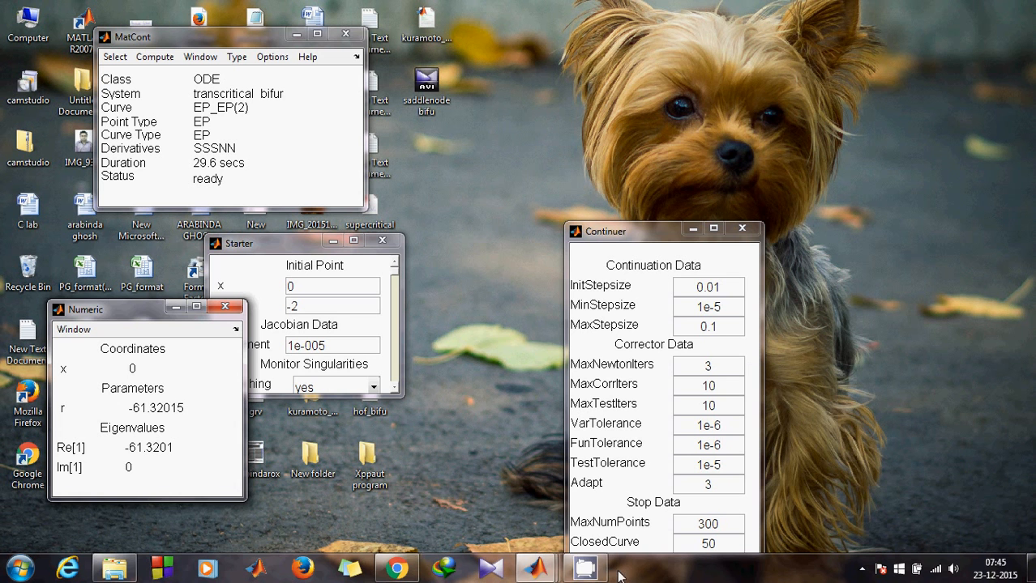
# - Close MatCont's Continuer window and bring up CamStudio from the taskbar and hidden tray icons
pyautogui.click(593, 571)
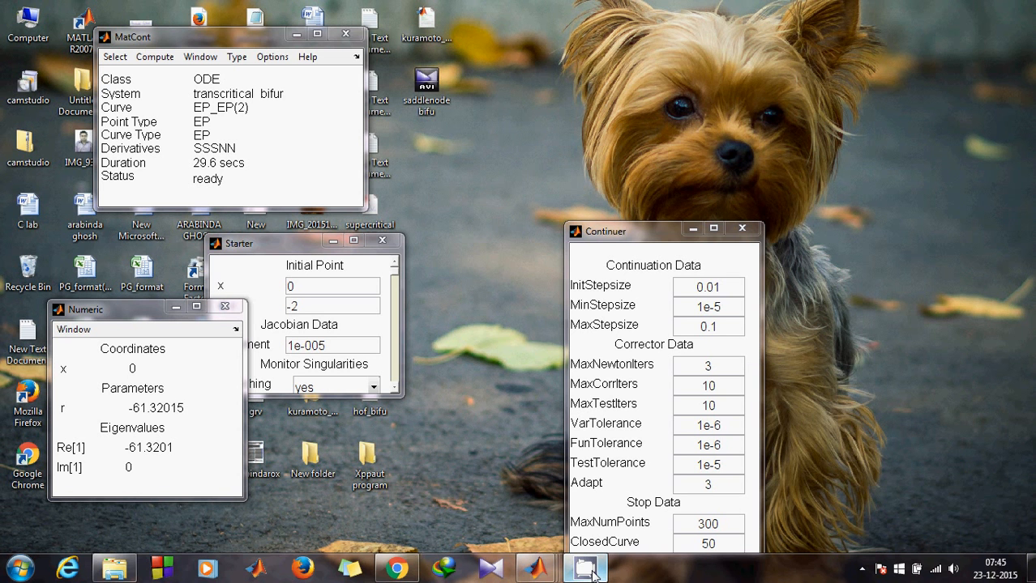
pyautogui.moveTo(592, 571)
pyautogui.click(741, 228)
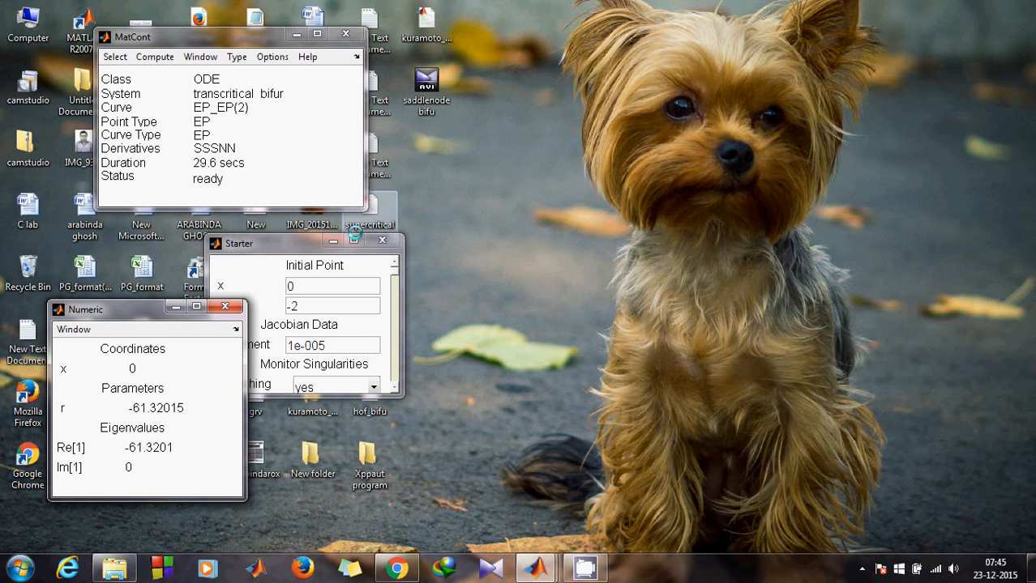
pyautogui.click(861, 569)
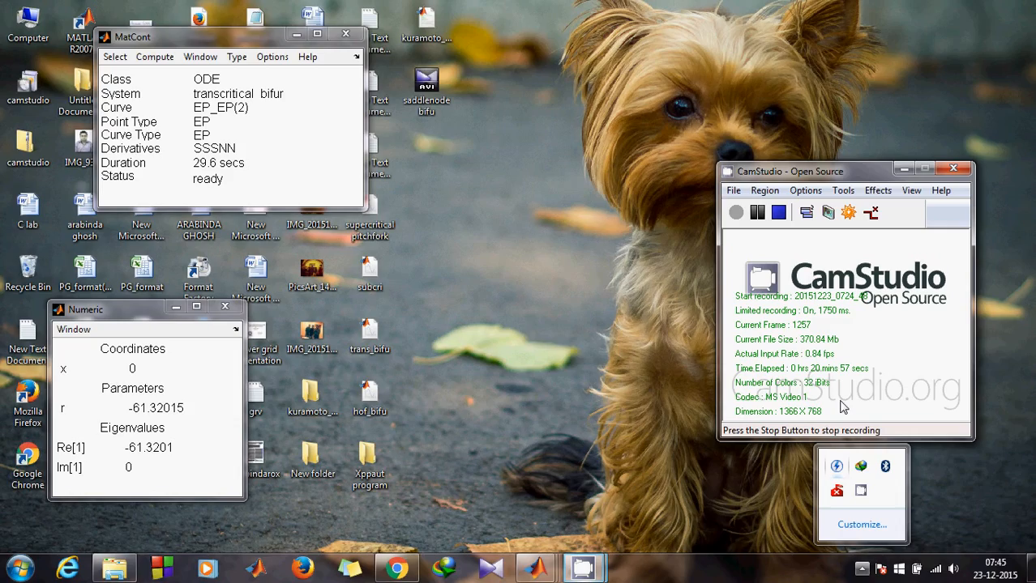